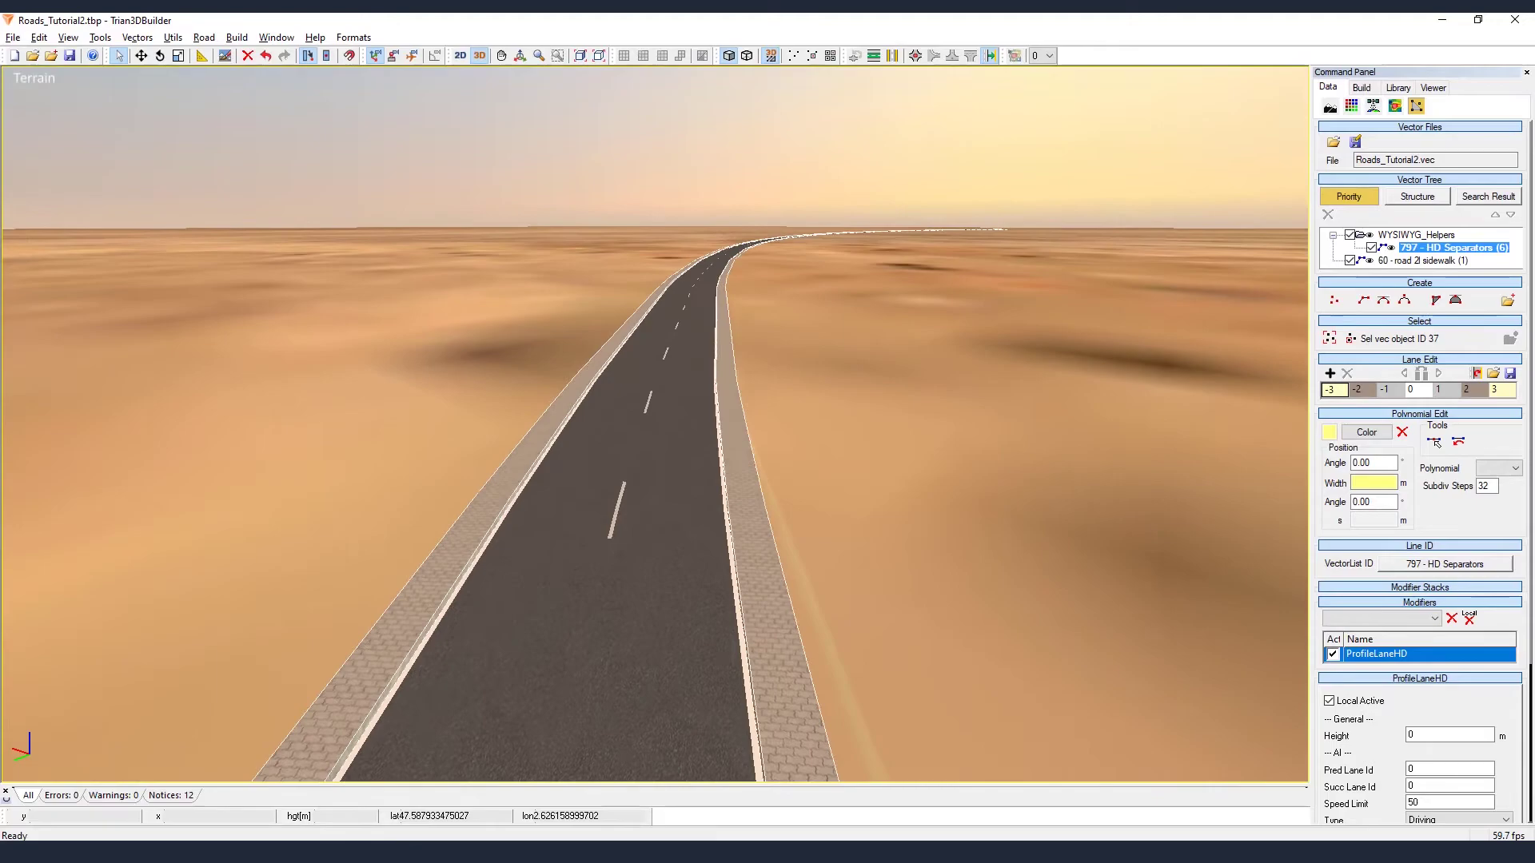
- Select the first tile and place the project origin at its grid centre point
drag(972, 550, 955, 521)
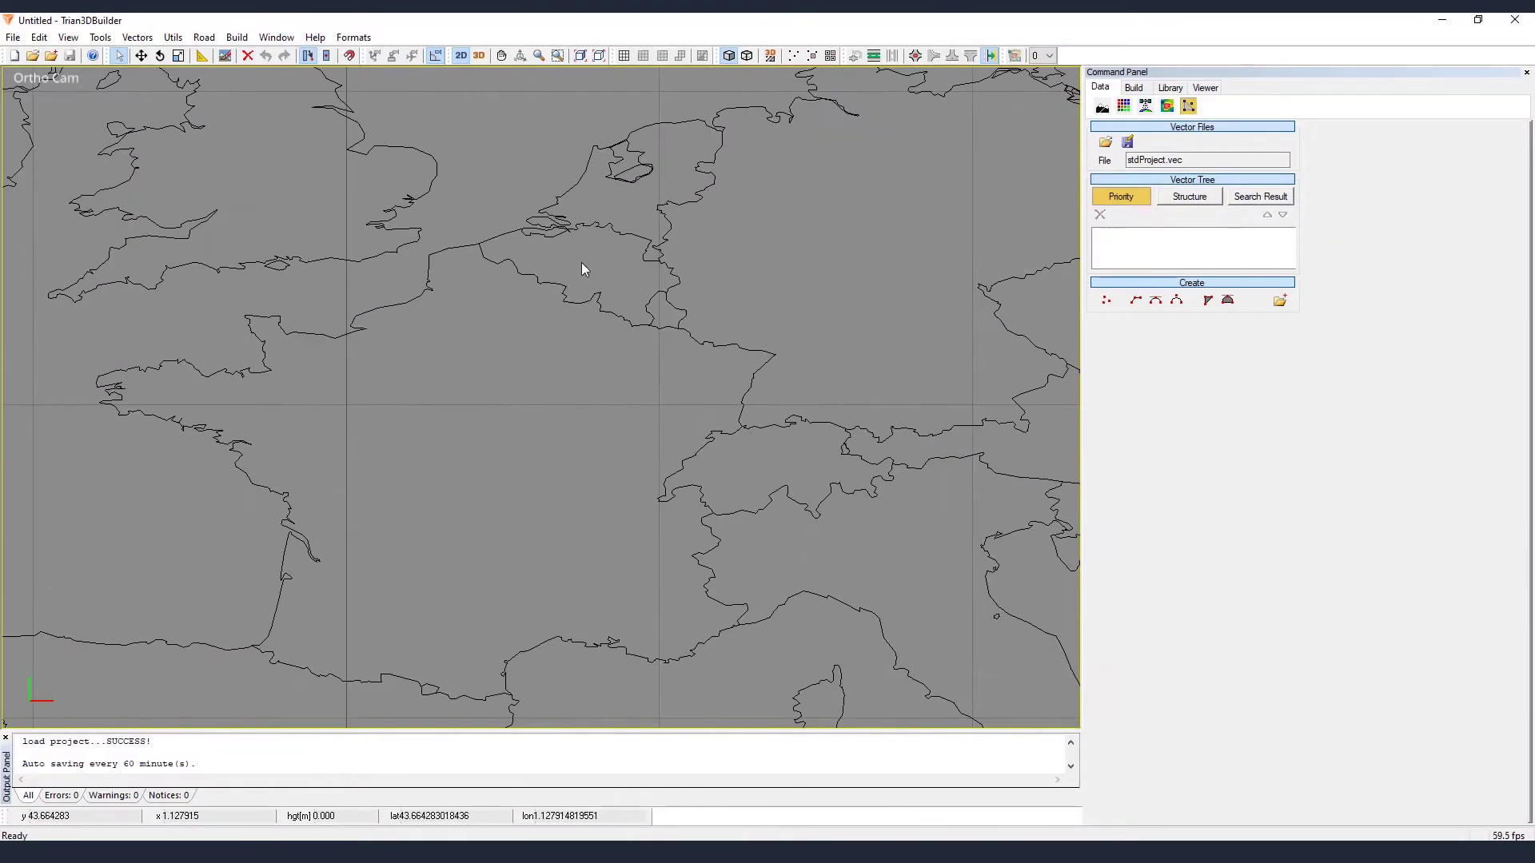
click(511, 449)
click(1133, 88)
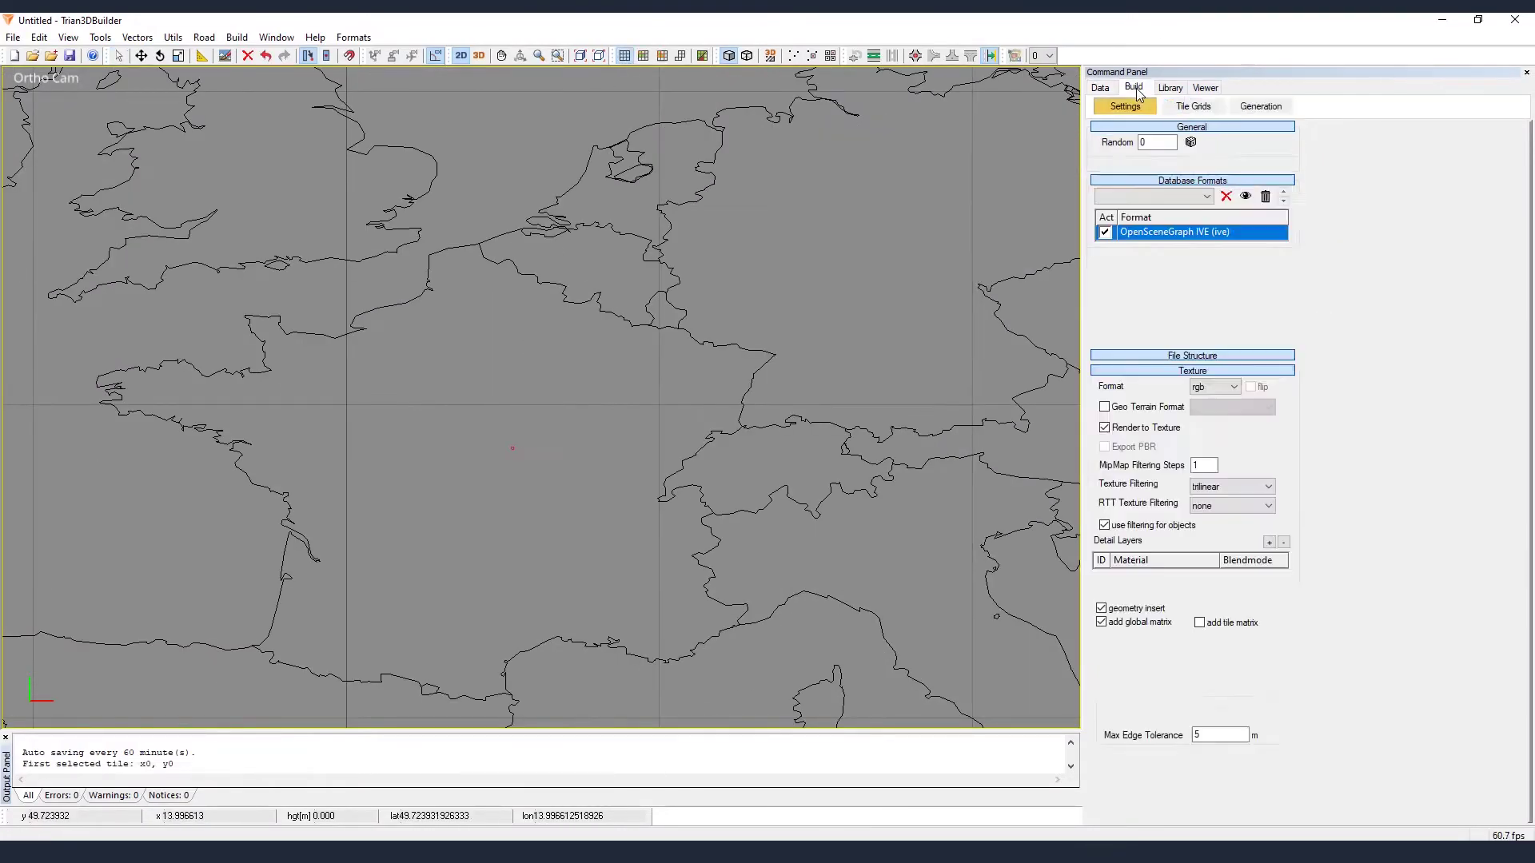
click(1260, 106)
click(1248, 246)
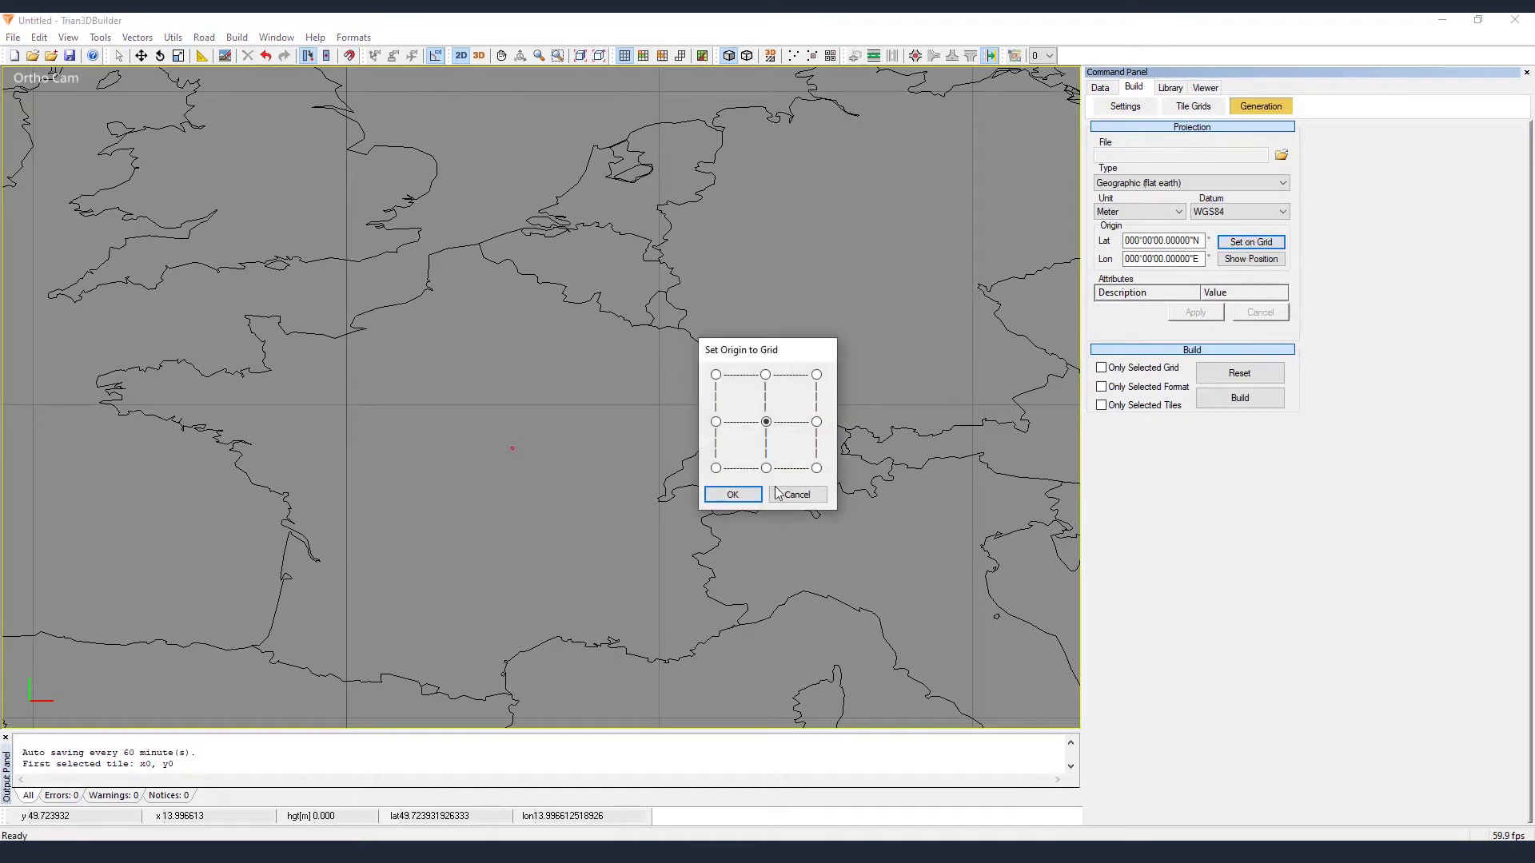
click(734, 498)
click(1194, 315)
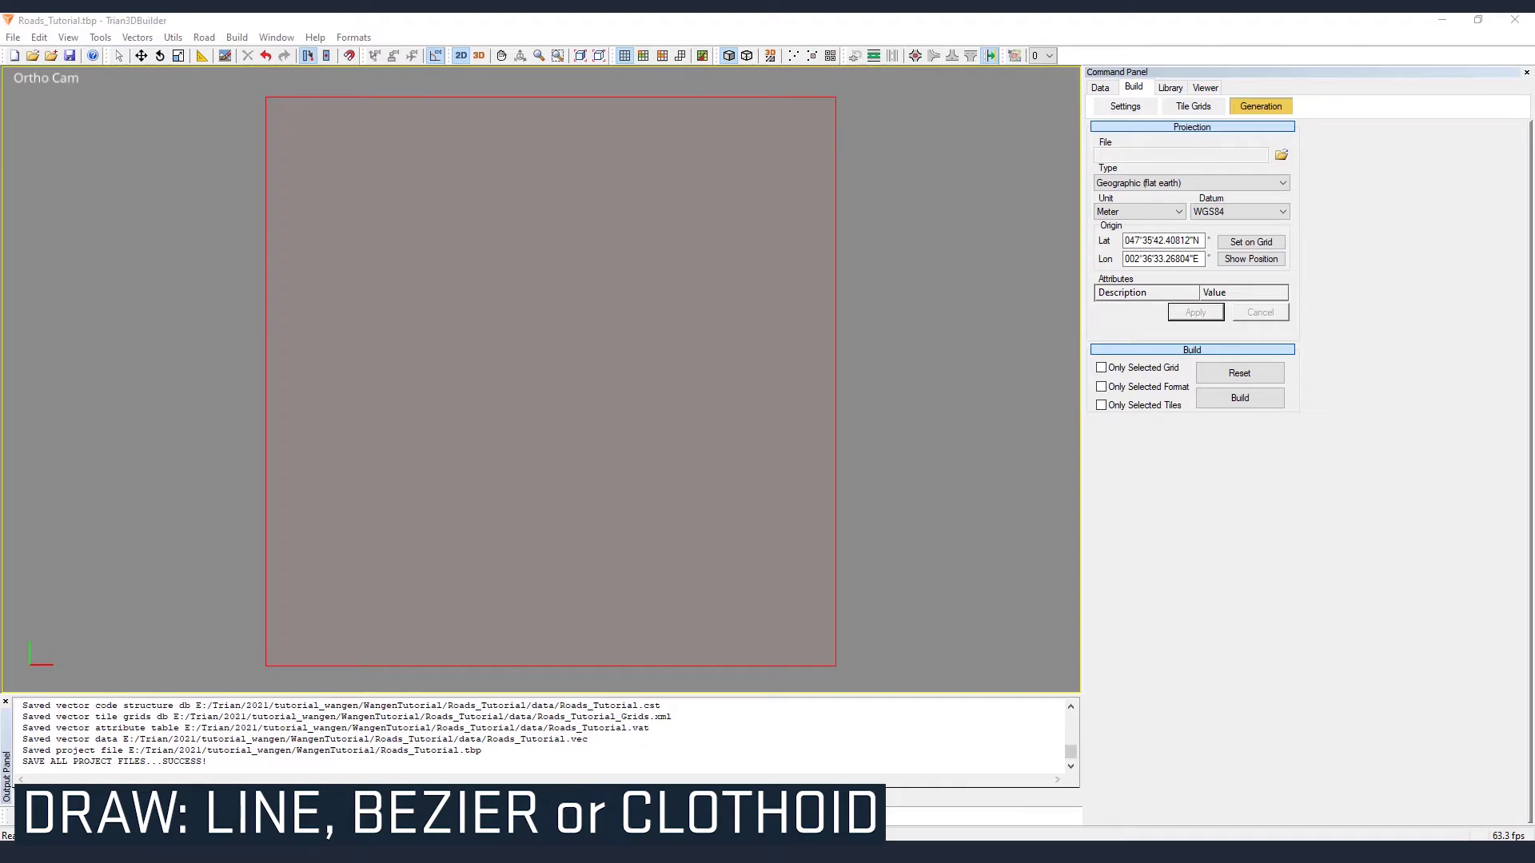
- Start a Bezier road line with type 60 road 2l sidewalk
click(1100, 92)
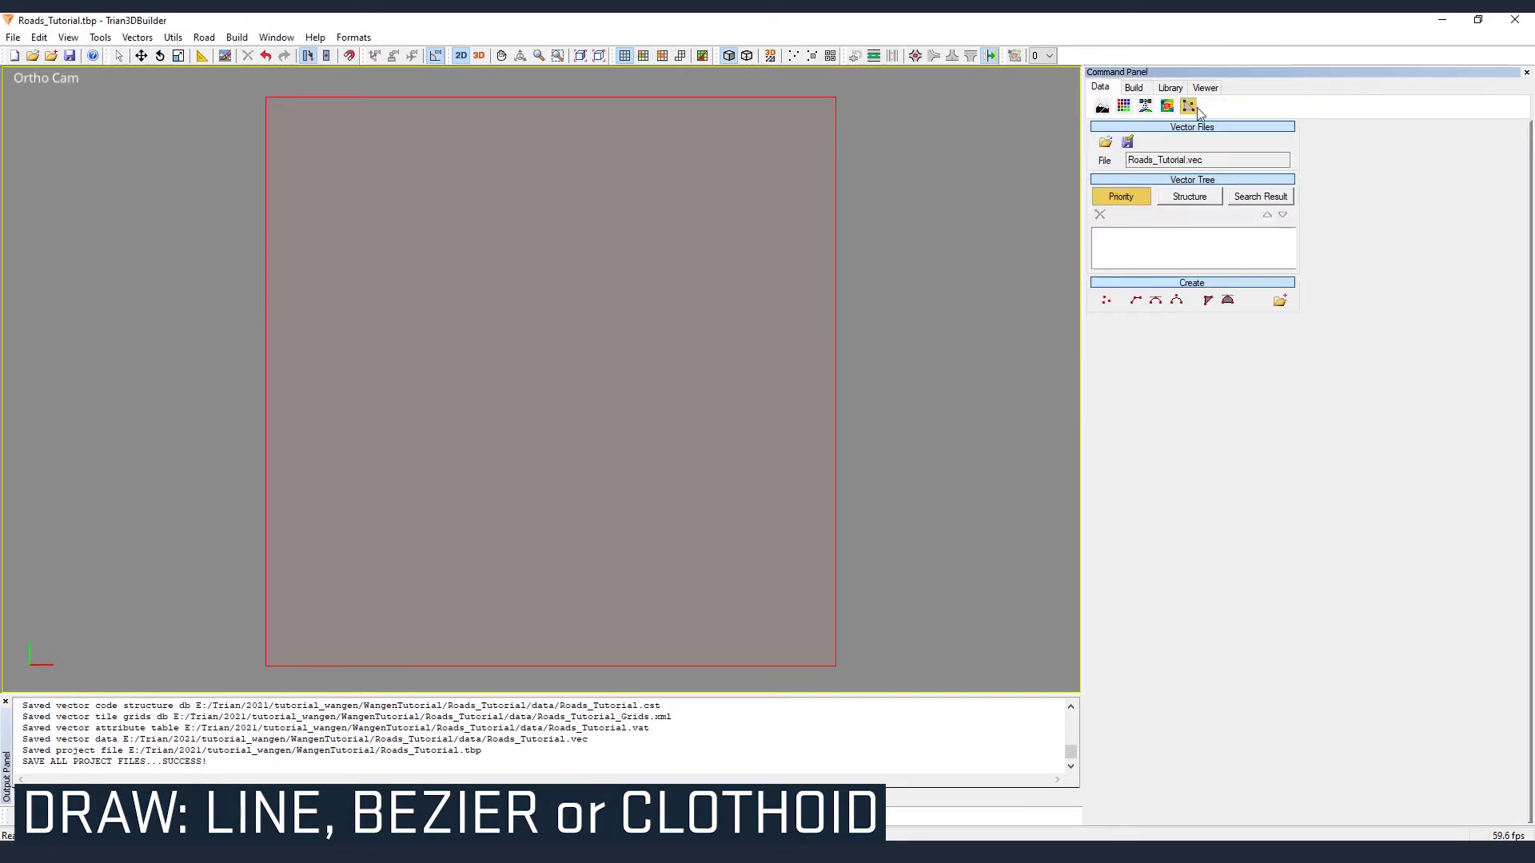
click(1154, 301)
click(1188, 340)
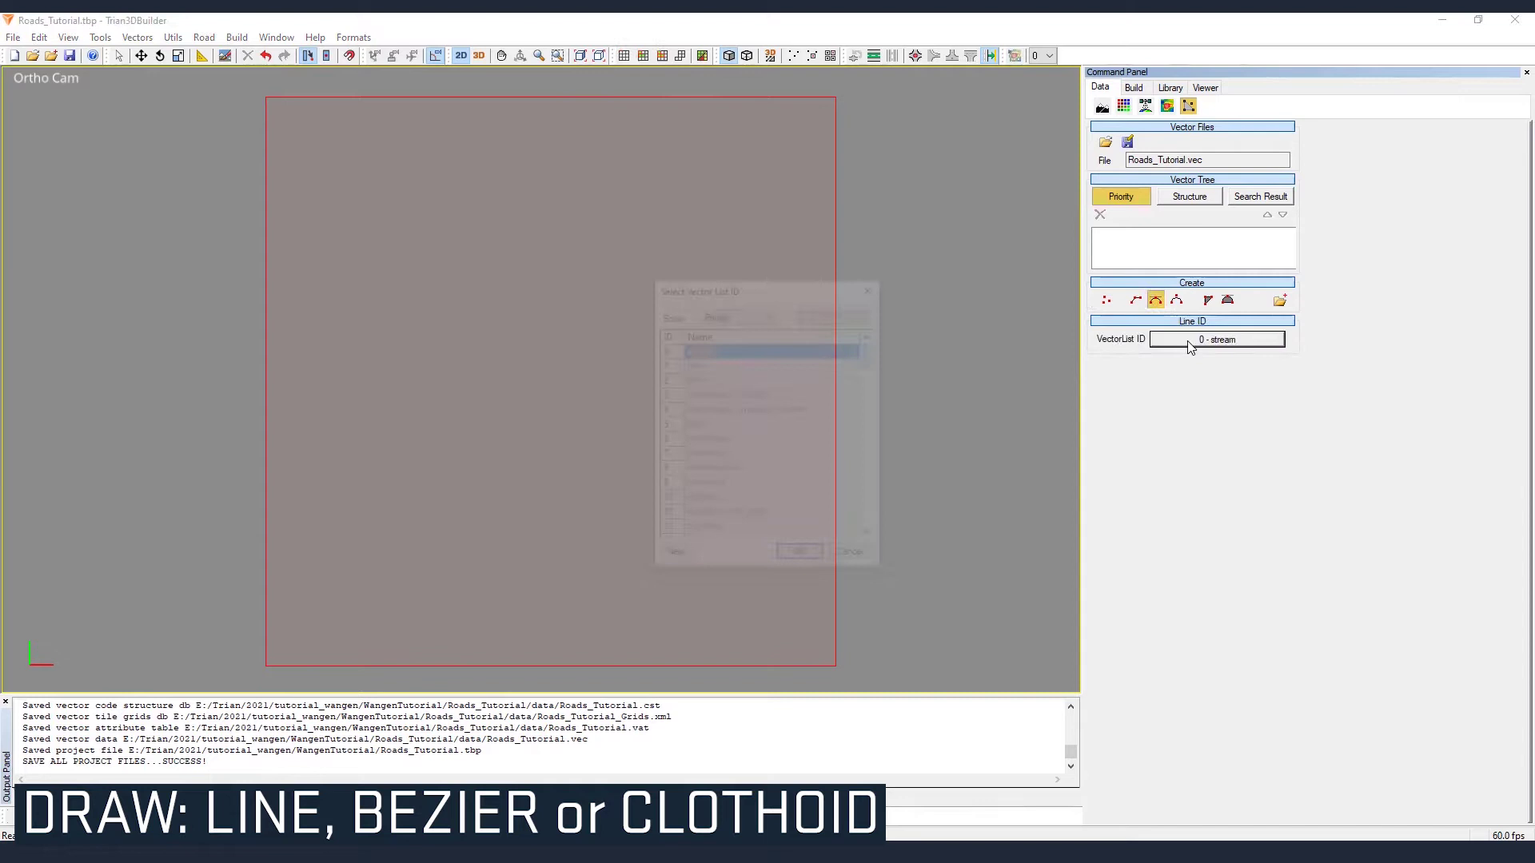
drag(871, 357, 870, 466)
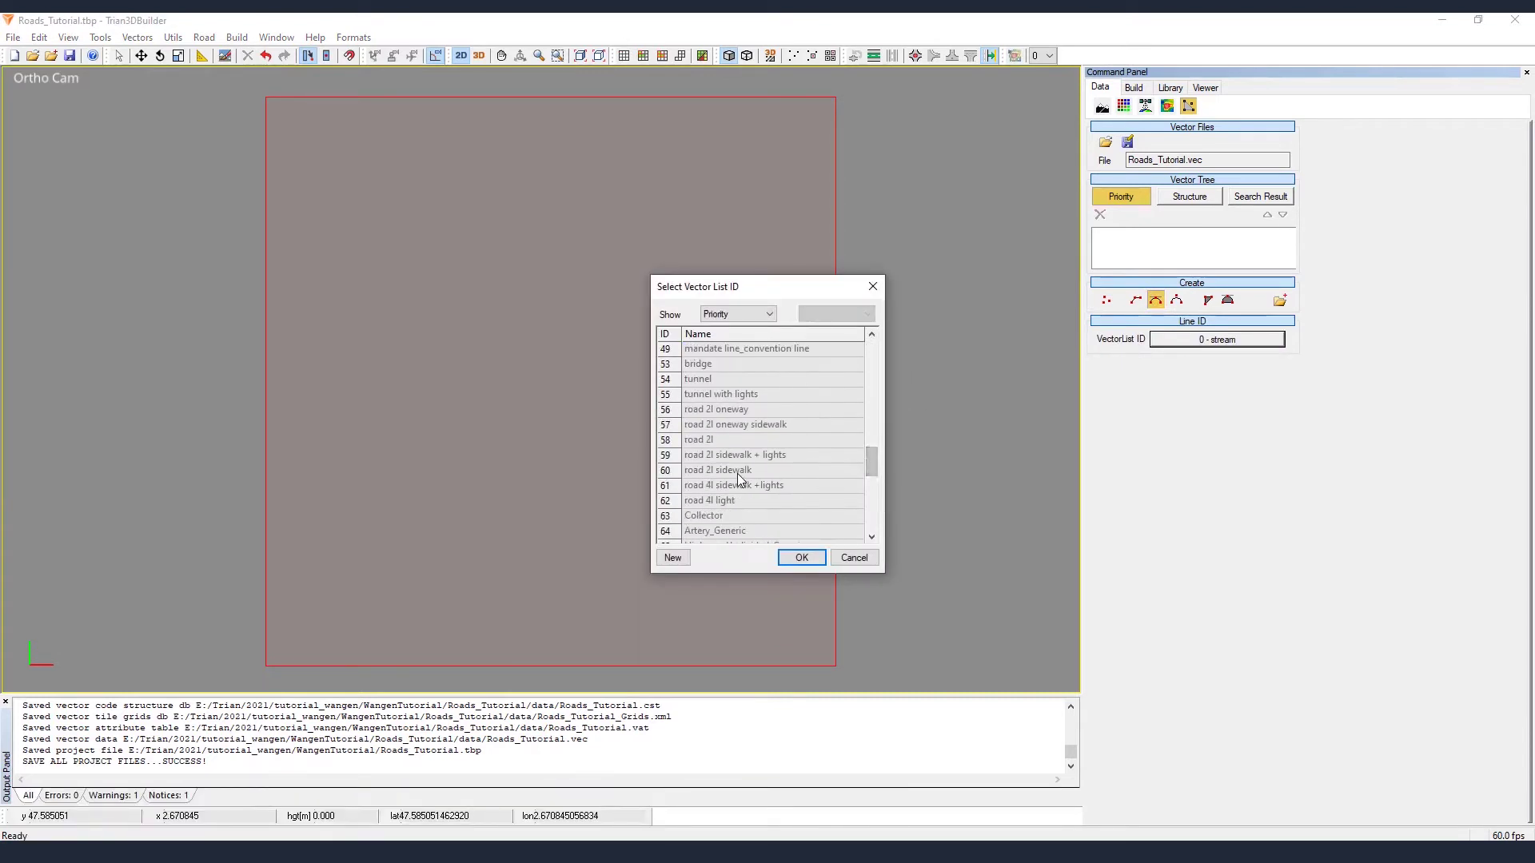
click(738, 472)
click(801, 557)
- Draw the three-point S-curve across the tile and finish the line
click(638, 217)
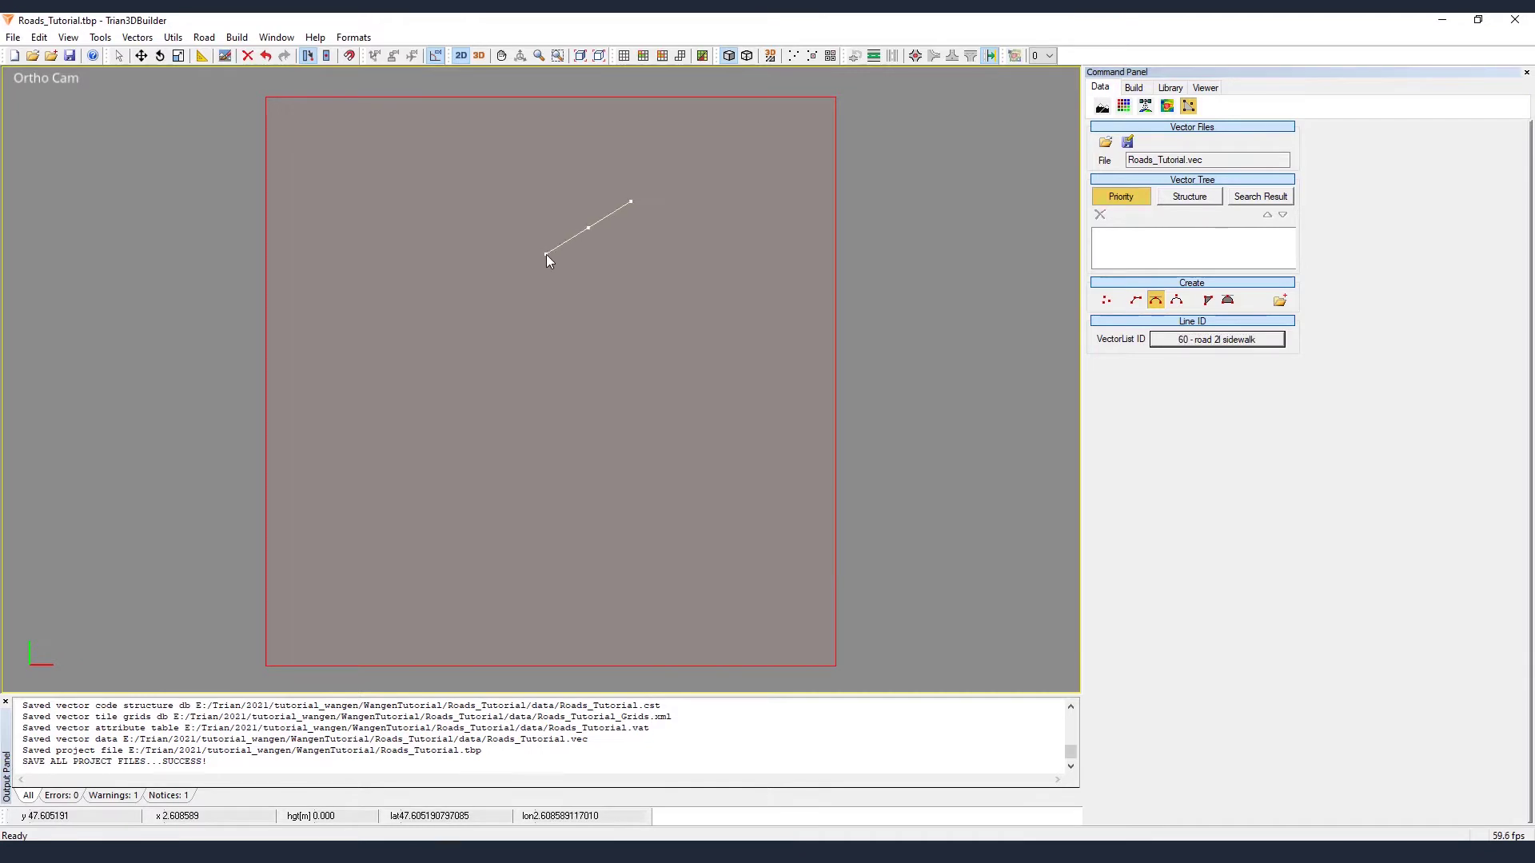
click(538, 238)
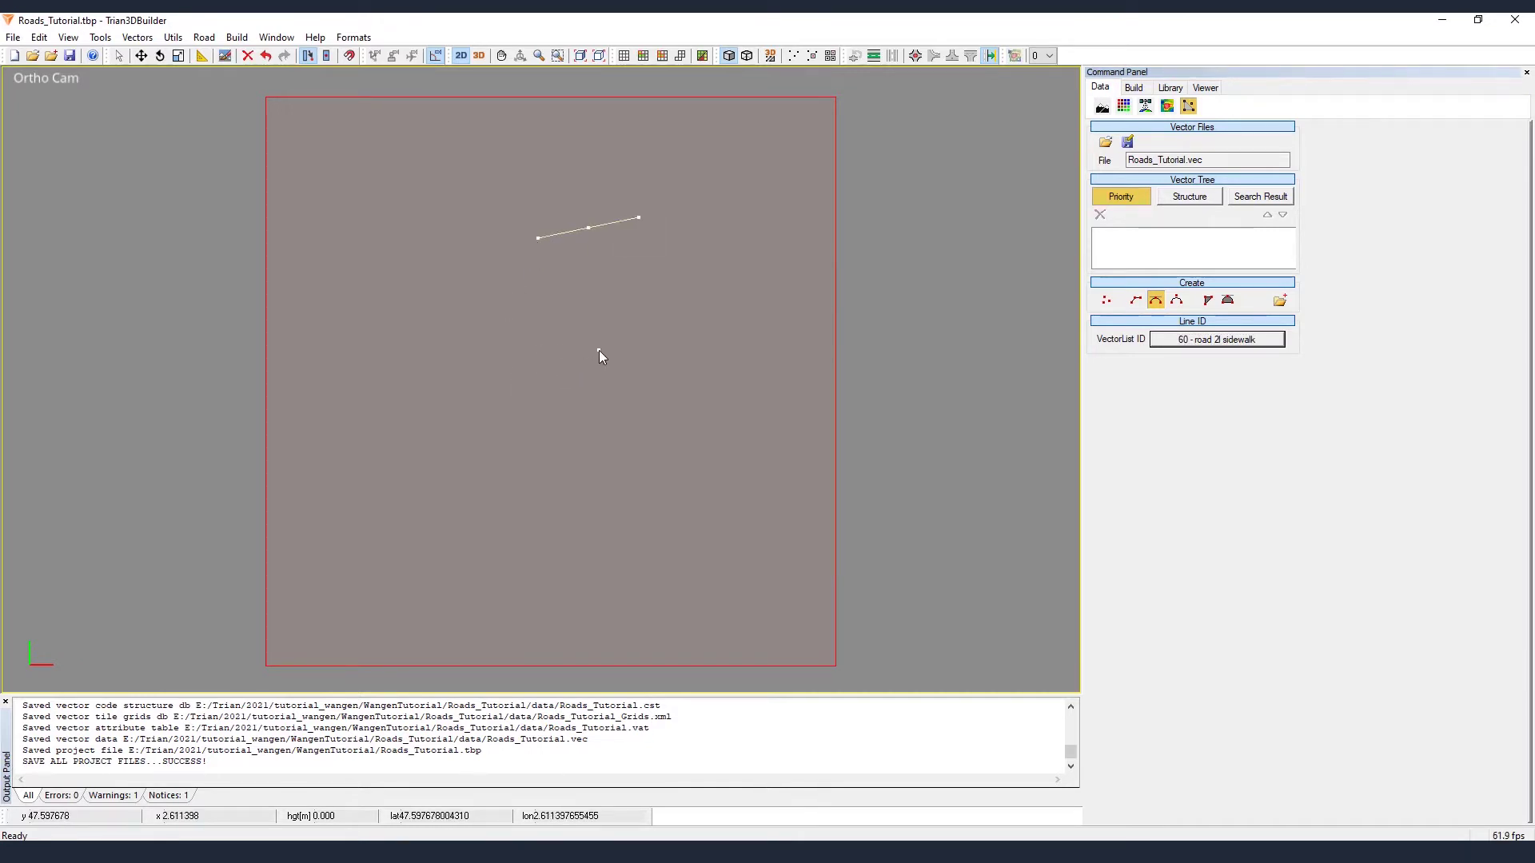
drag(598, 351, 681, 383)
drag(666, 482, 655, 502)
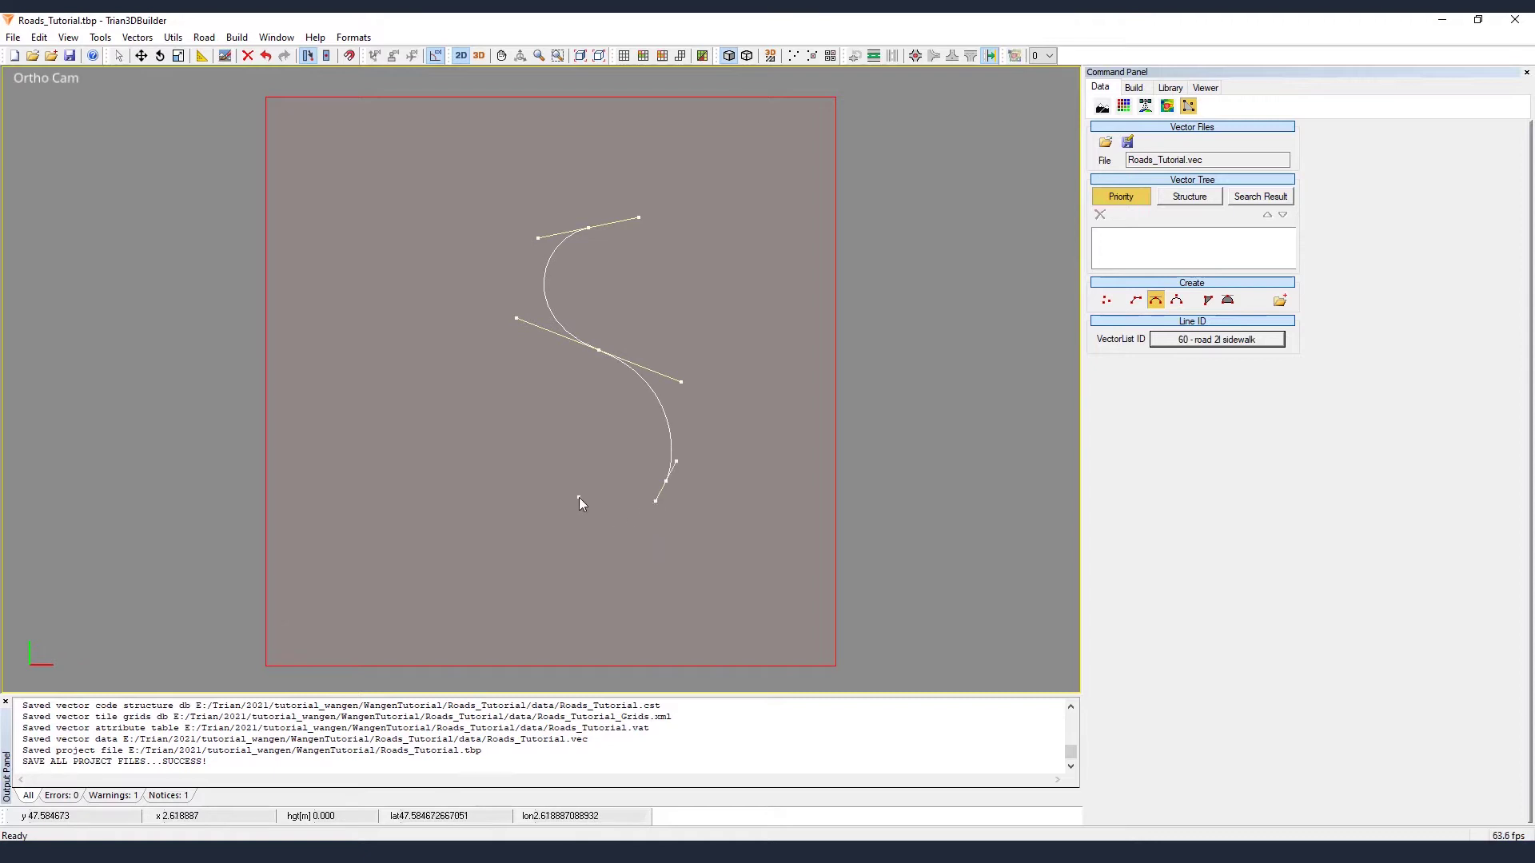
key(F6)
- Render the selected road with WYSIWYG Show Selected Vecs and expand WYSIWYG_Helpers
click(69, 38)
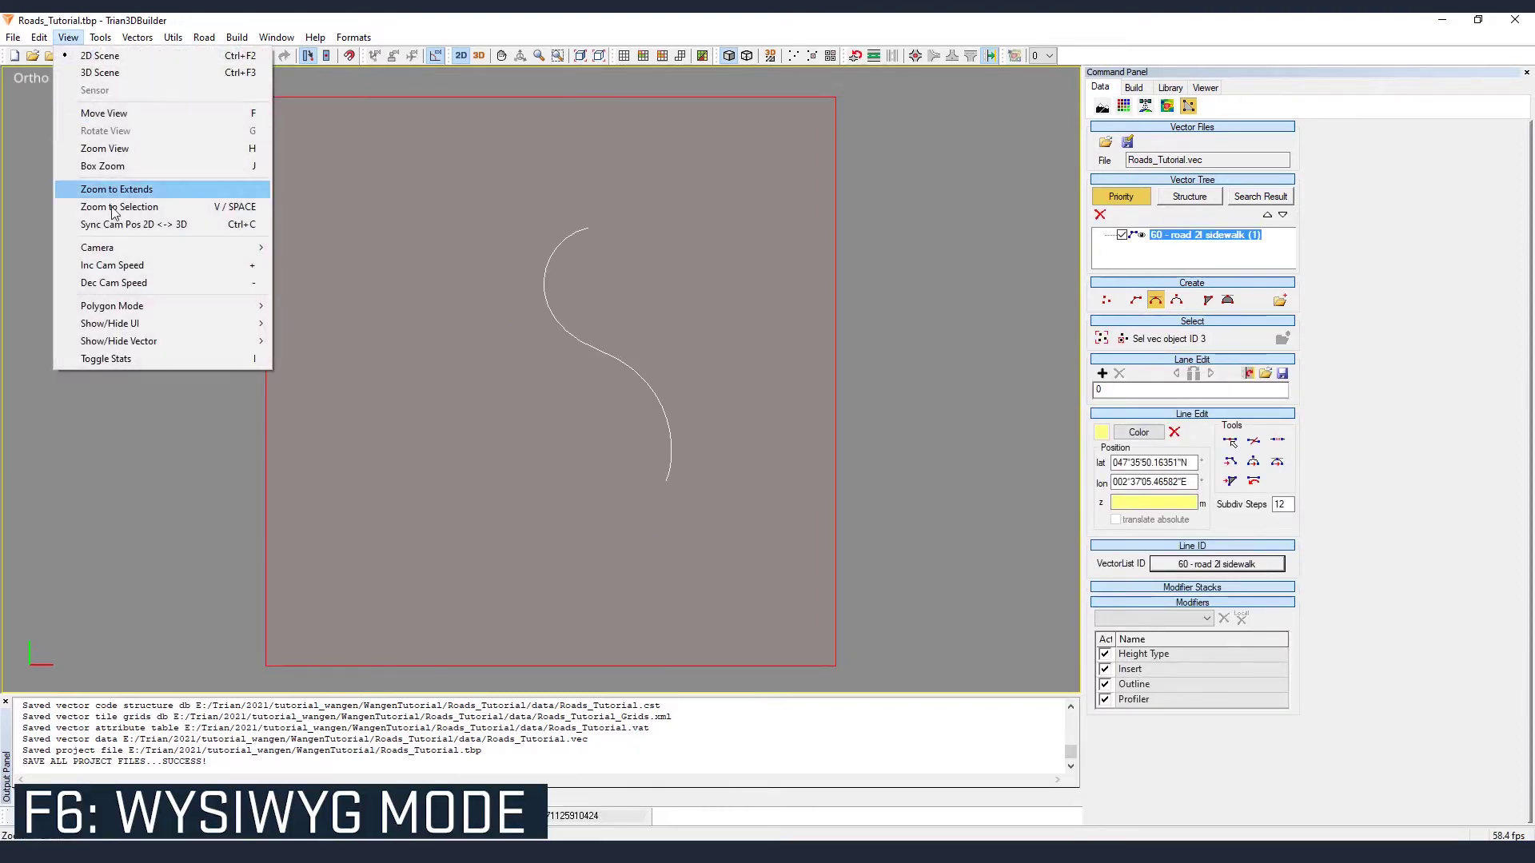
mouse_move(118, 341)
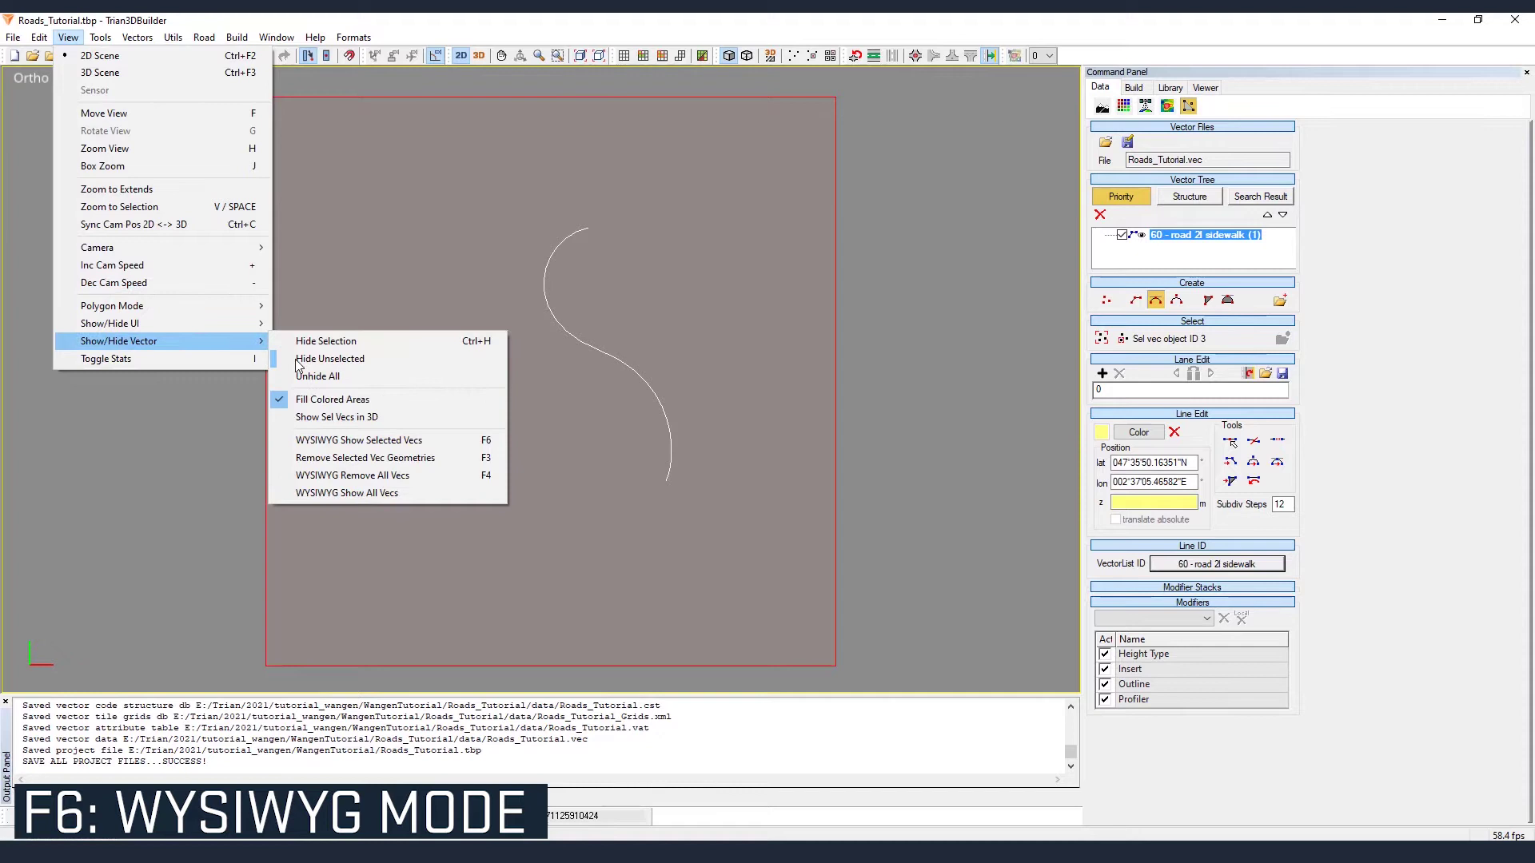
click(399, 440)
scroll(597, 349, up, 5)
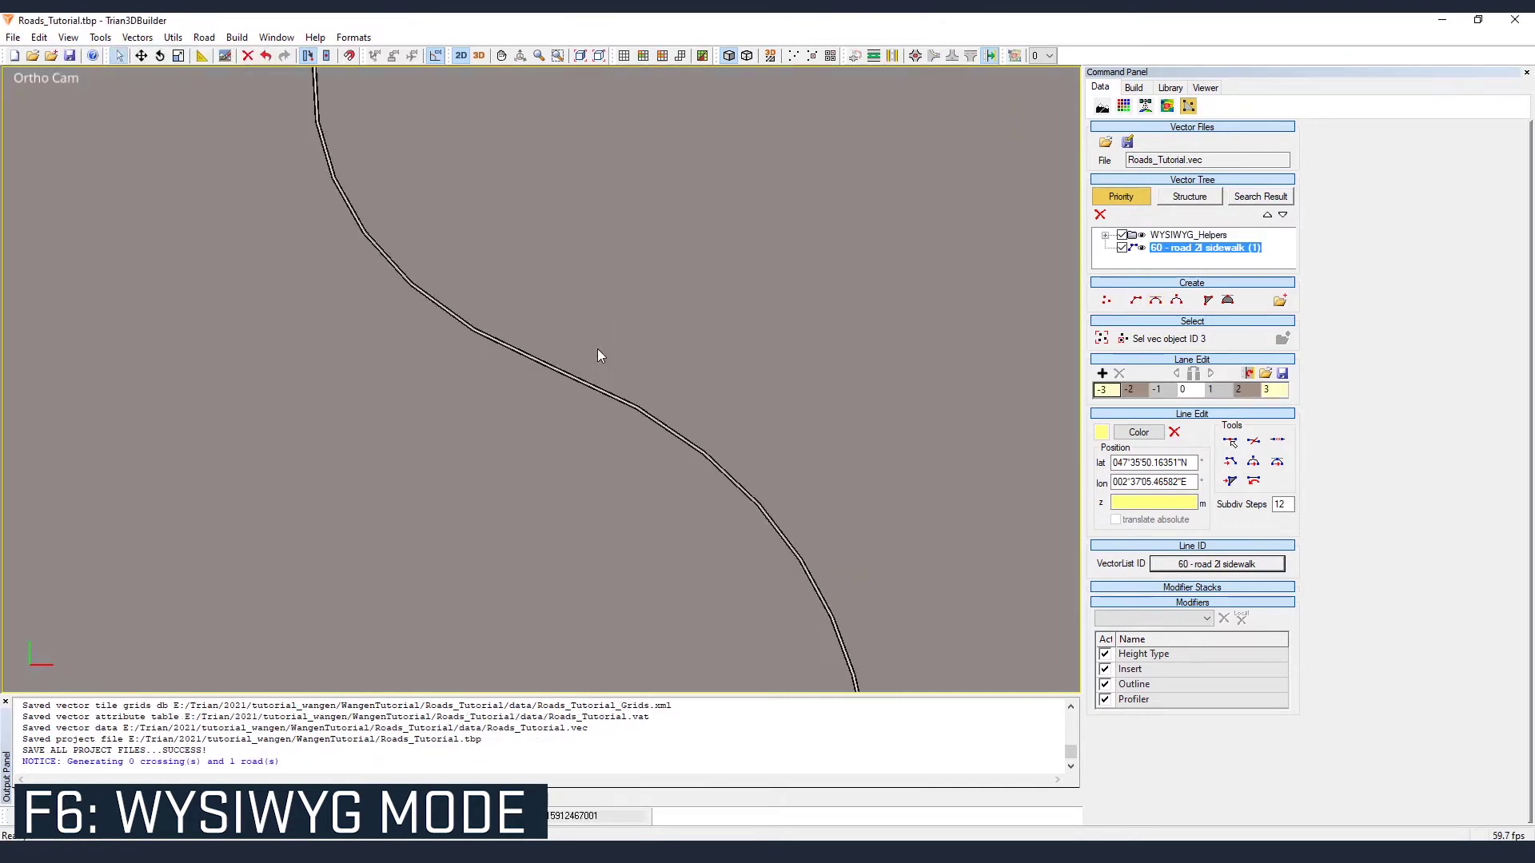
scroll(597, 349, up, 3)
scroll(640, 406, up, 2)
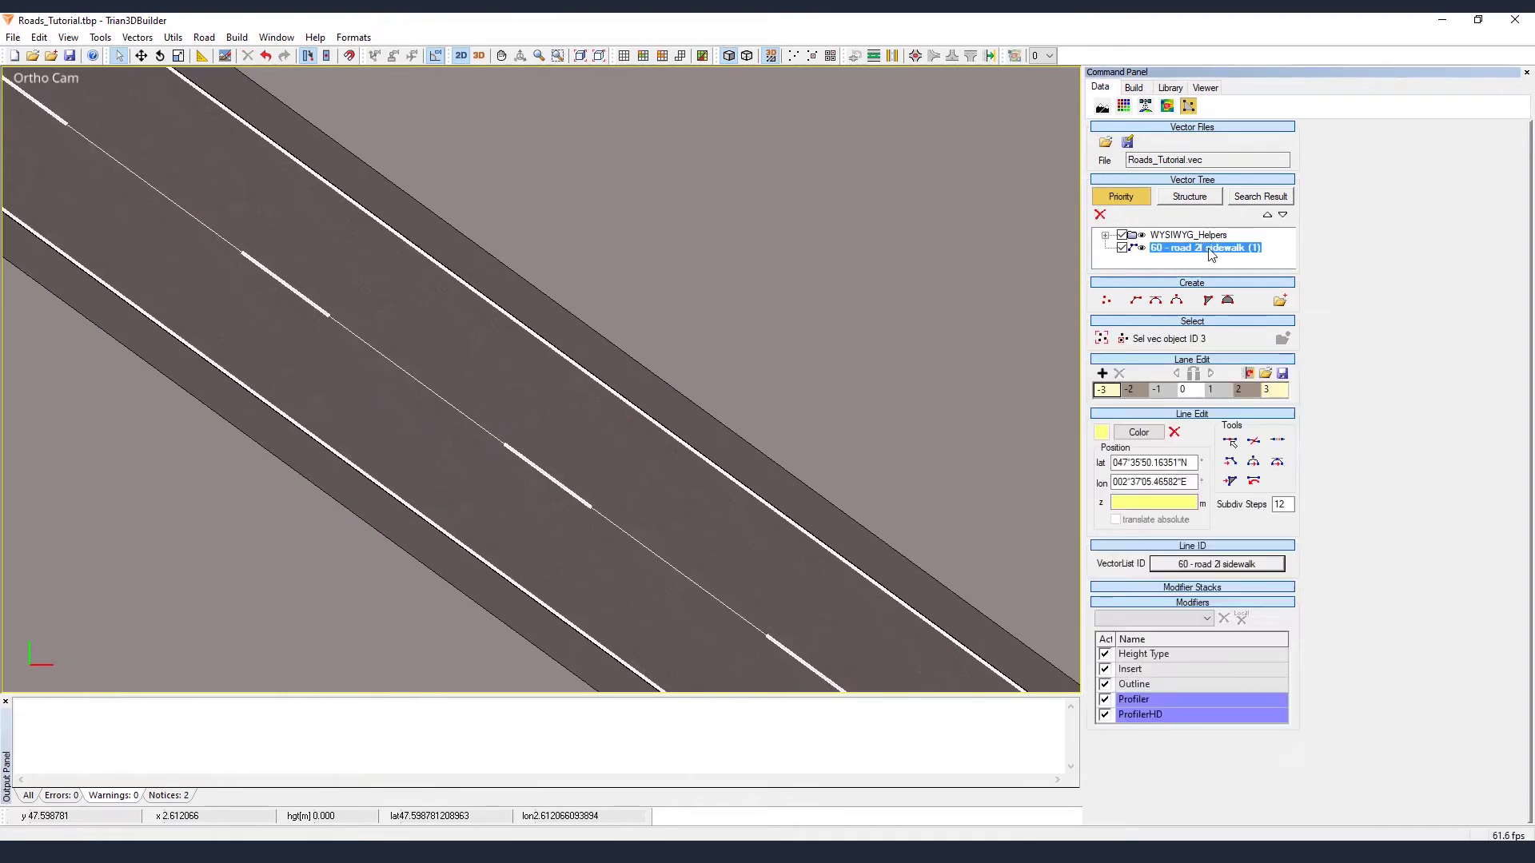
click(1105, 235)
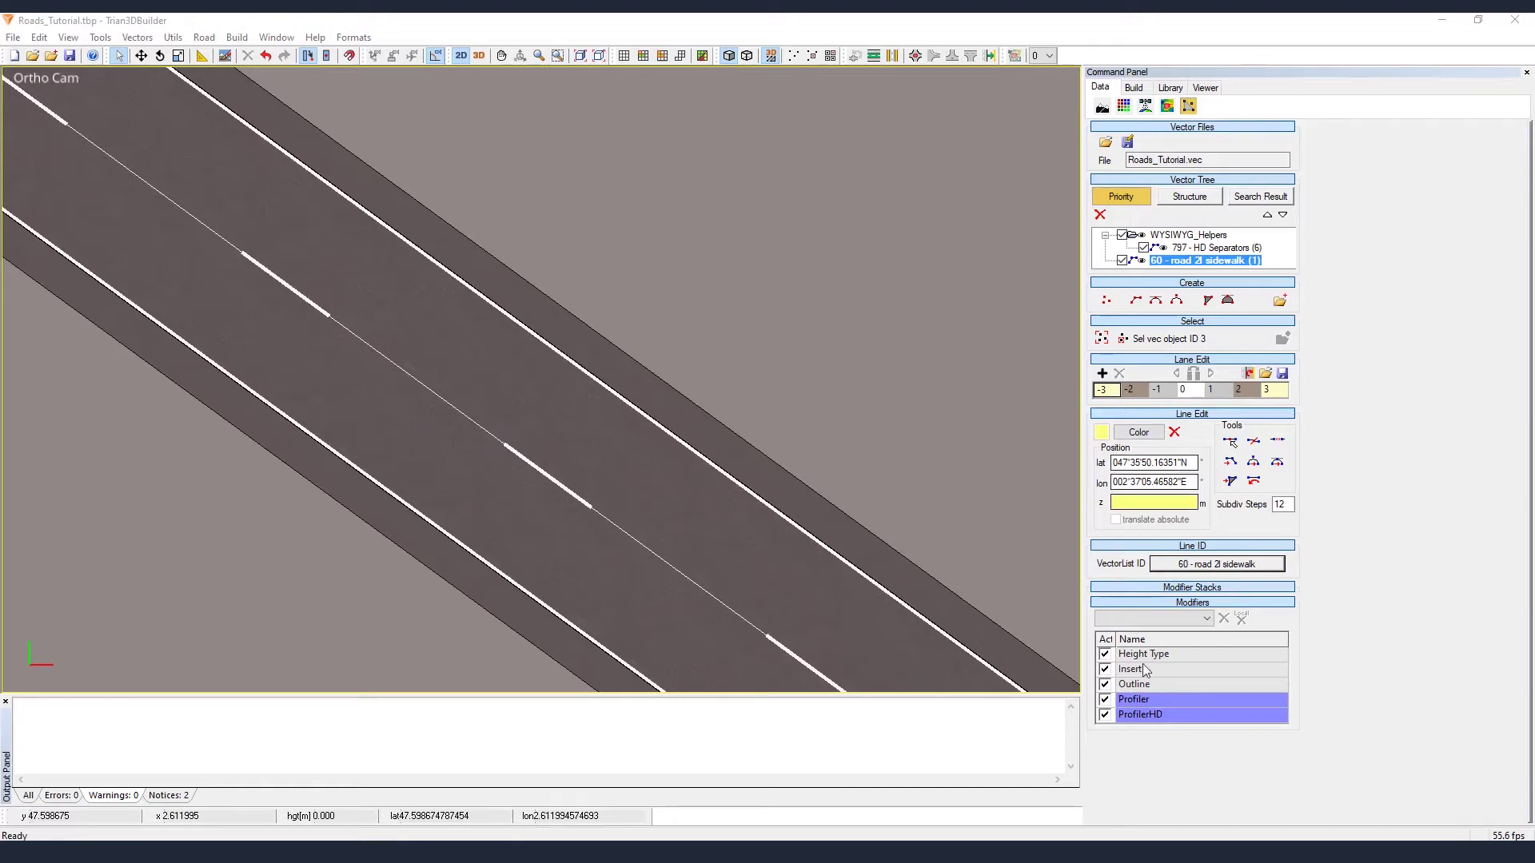
- Inspect the road's ProfilerHD settings and the Road toolbar
click(1155, 716)
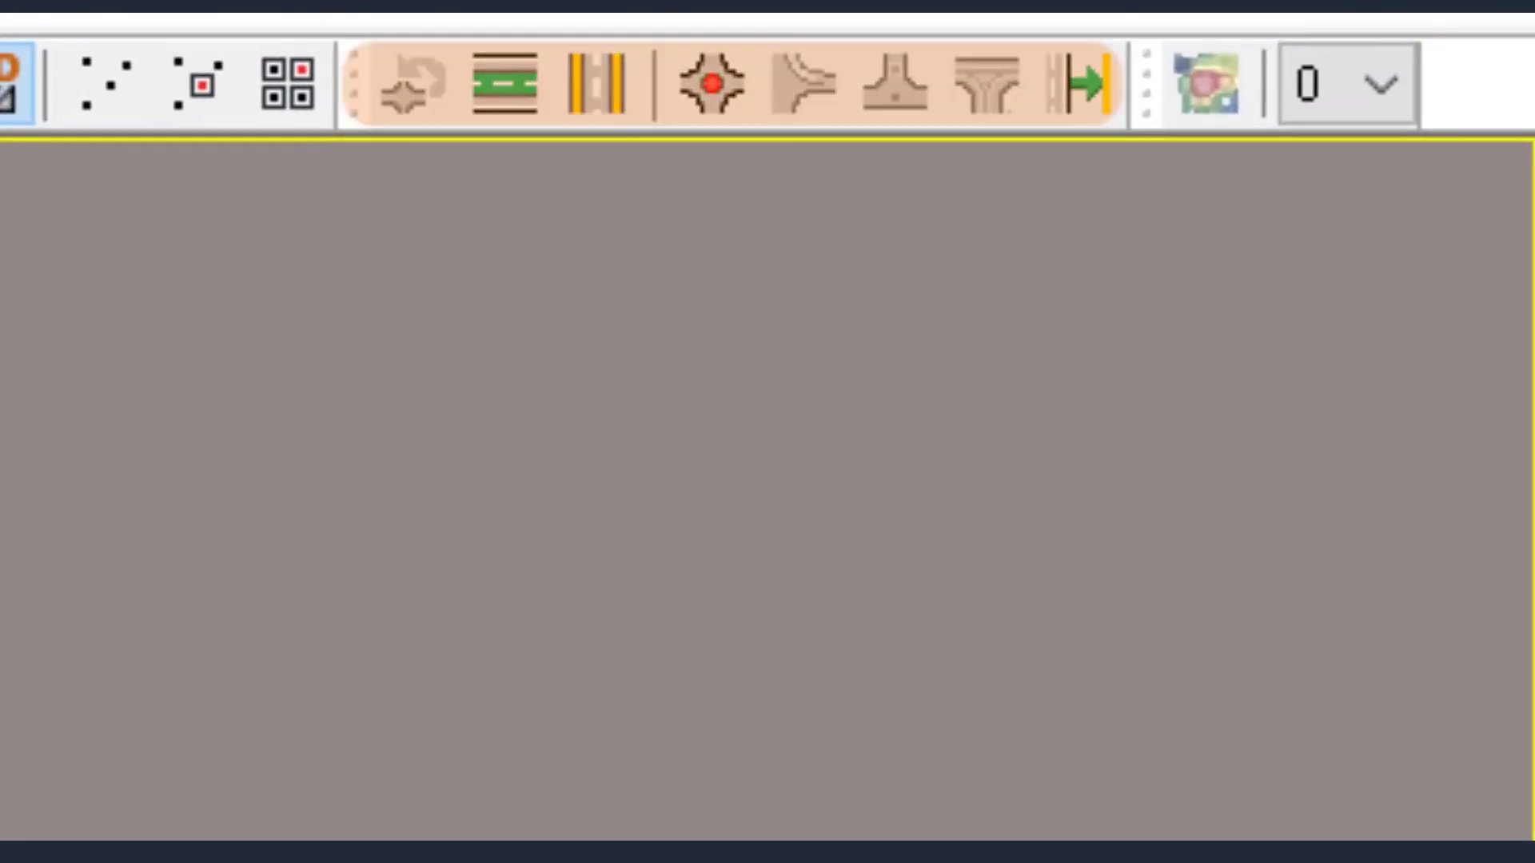
click(203, 36)
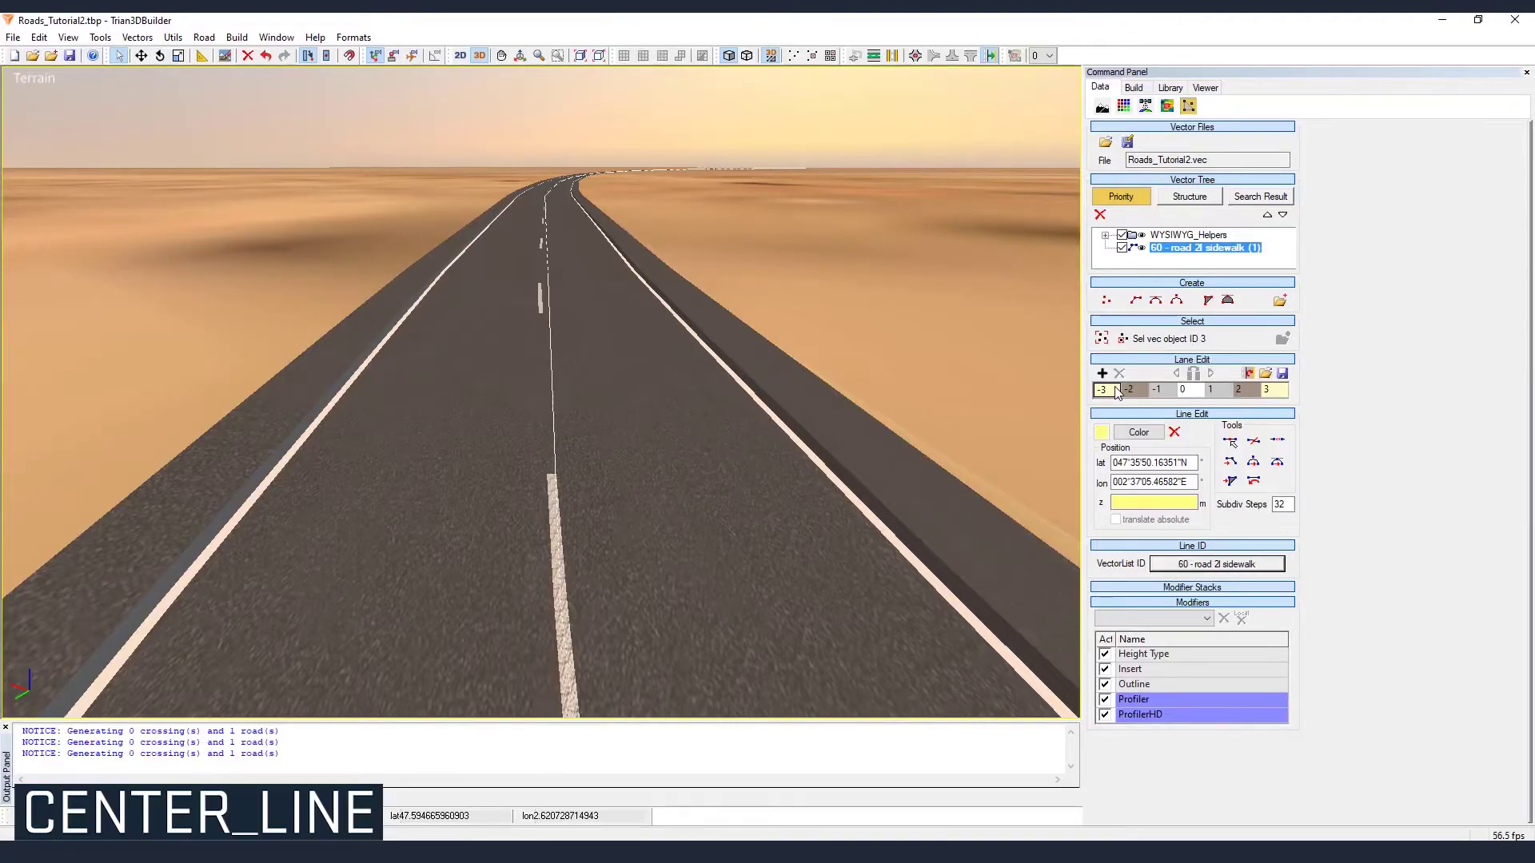
- Select the centre line, open its ProfilerHD settings and keep the Broken marking type
click(556, 423)
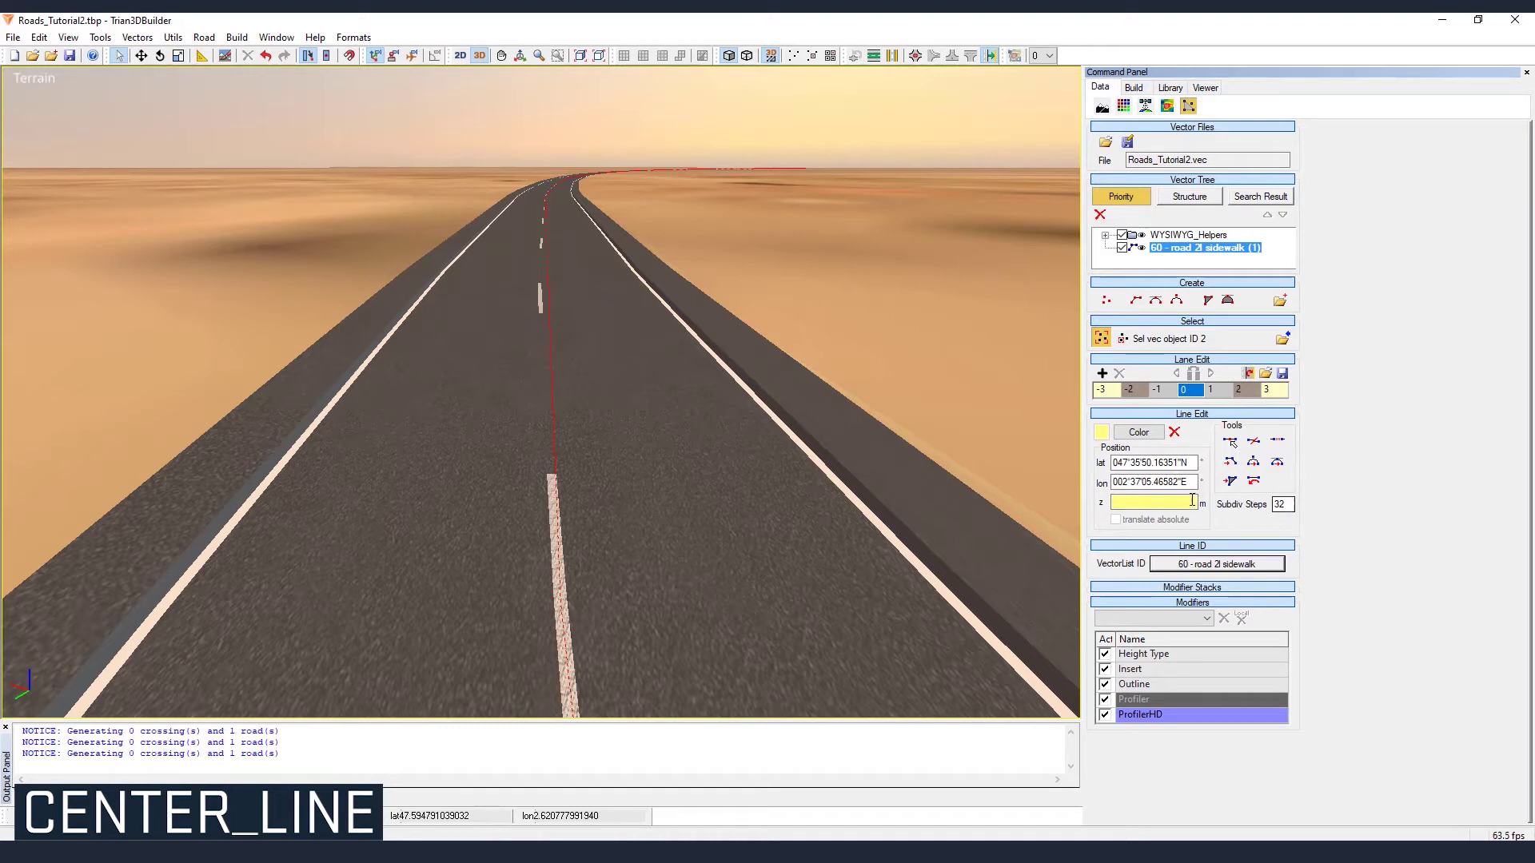
click(1197, 716)
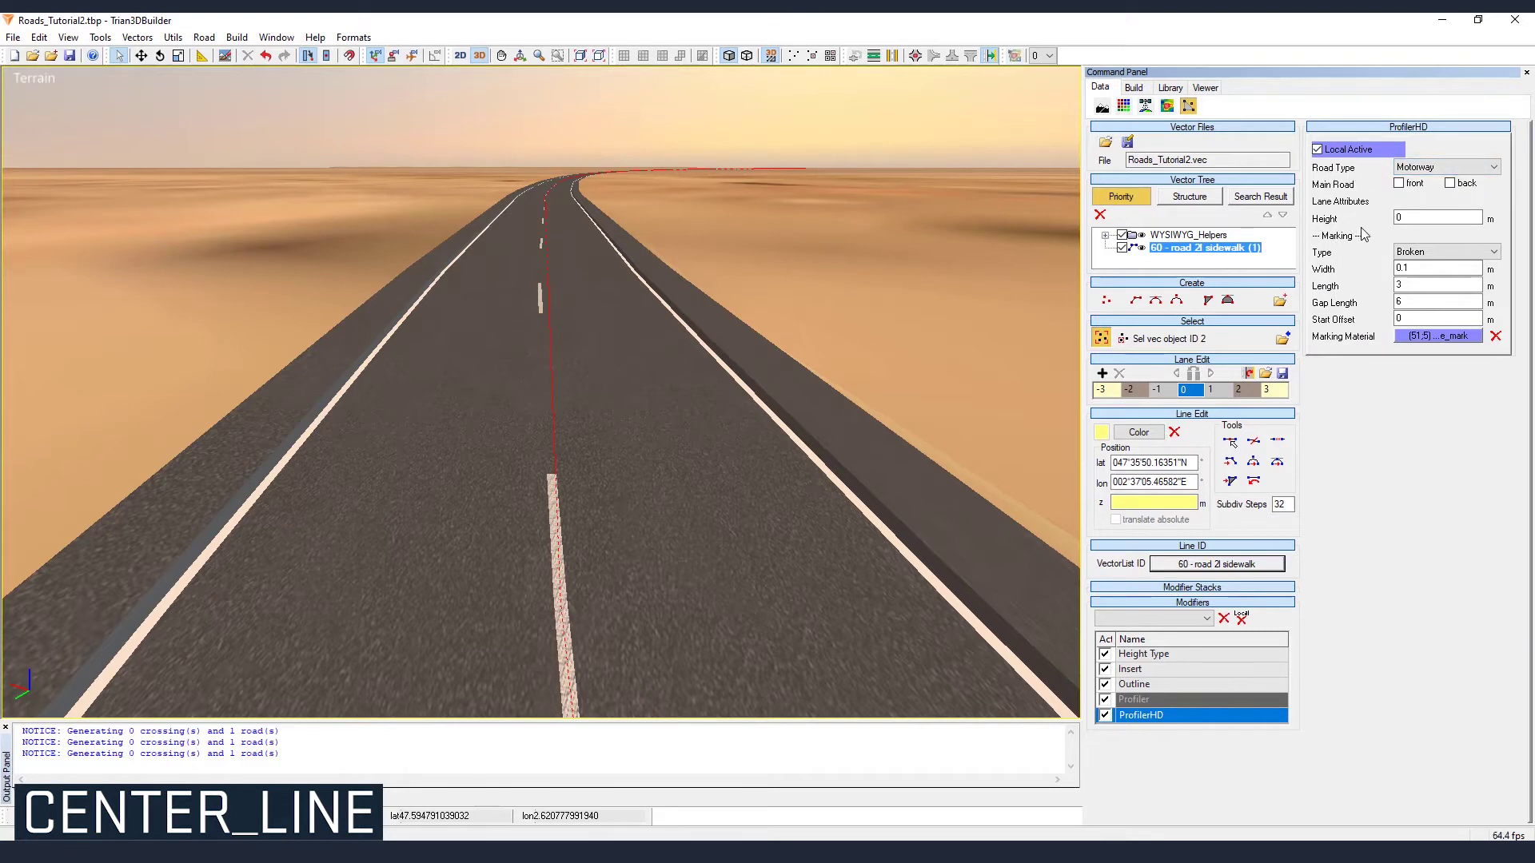
click(1458, 255)
click(1457, 260)
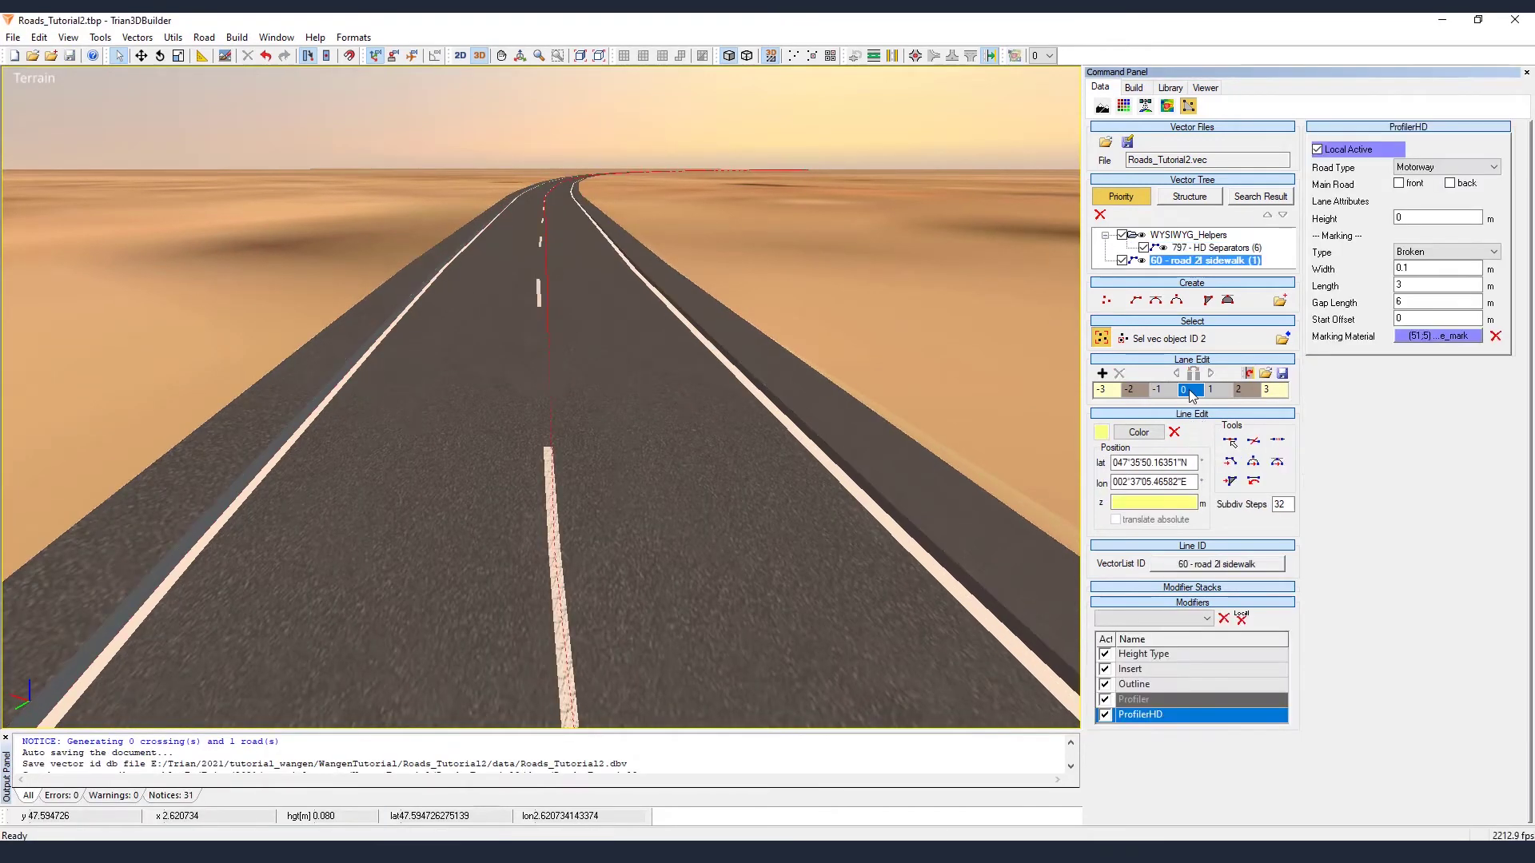
click(1238, 249)
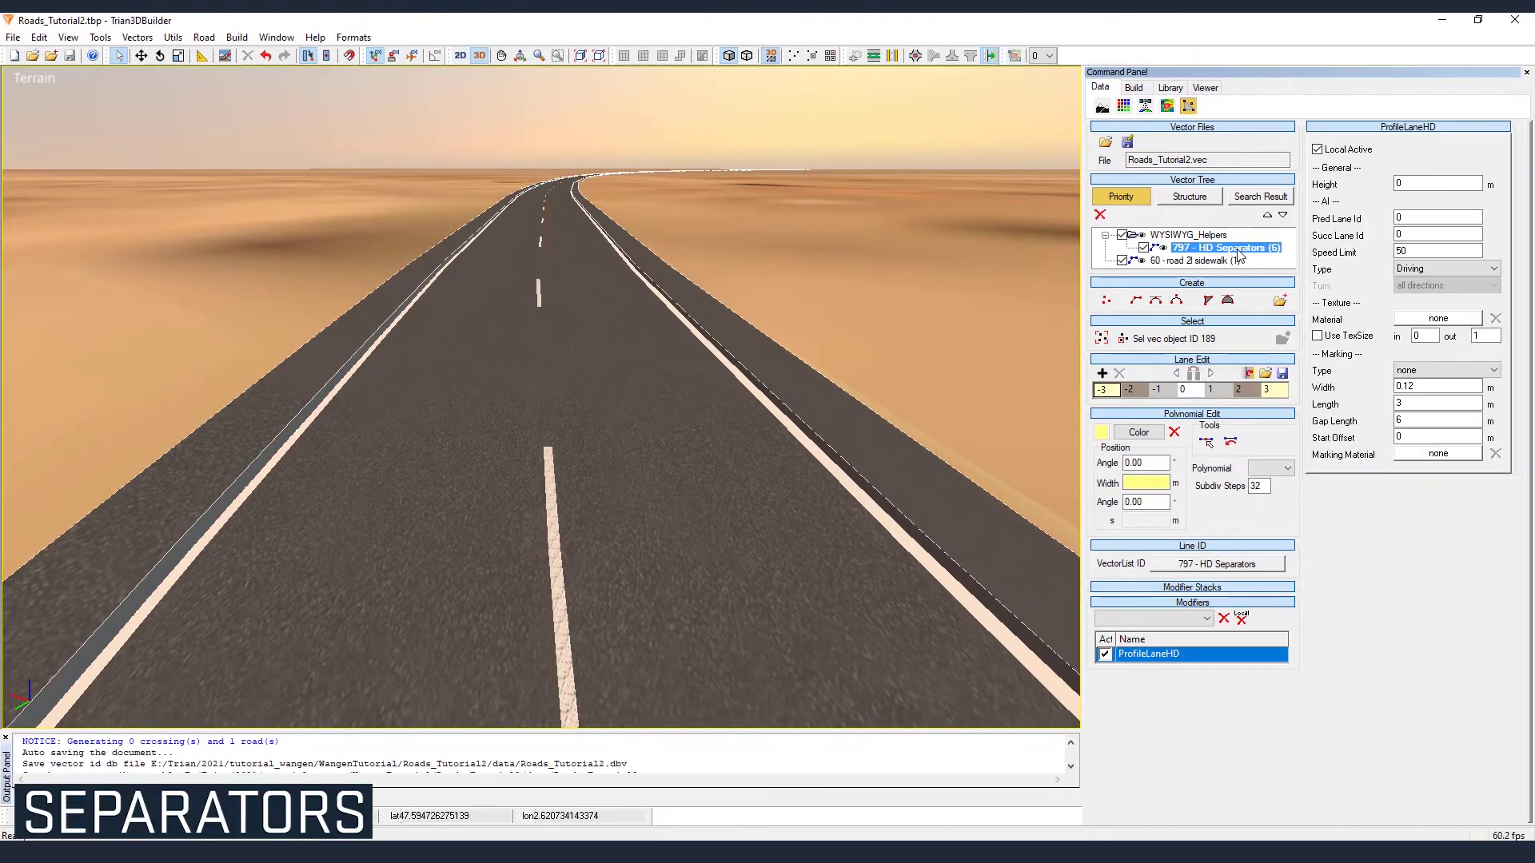
click(1108, 396)
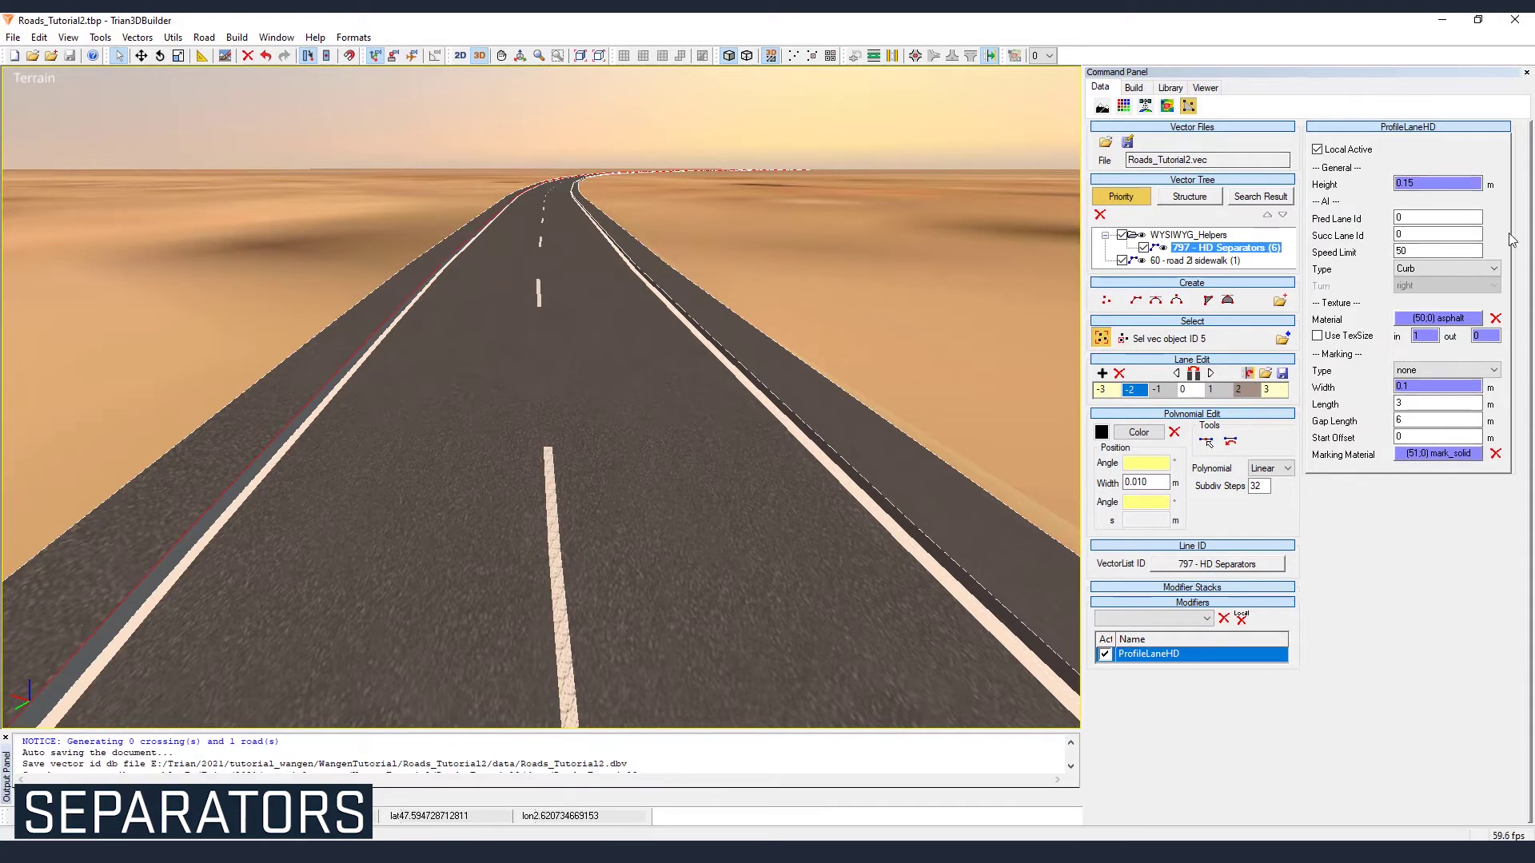
mouse_move(1438, 319)
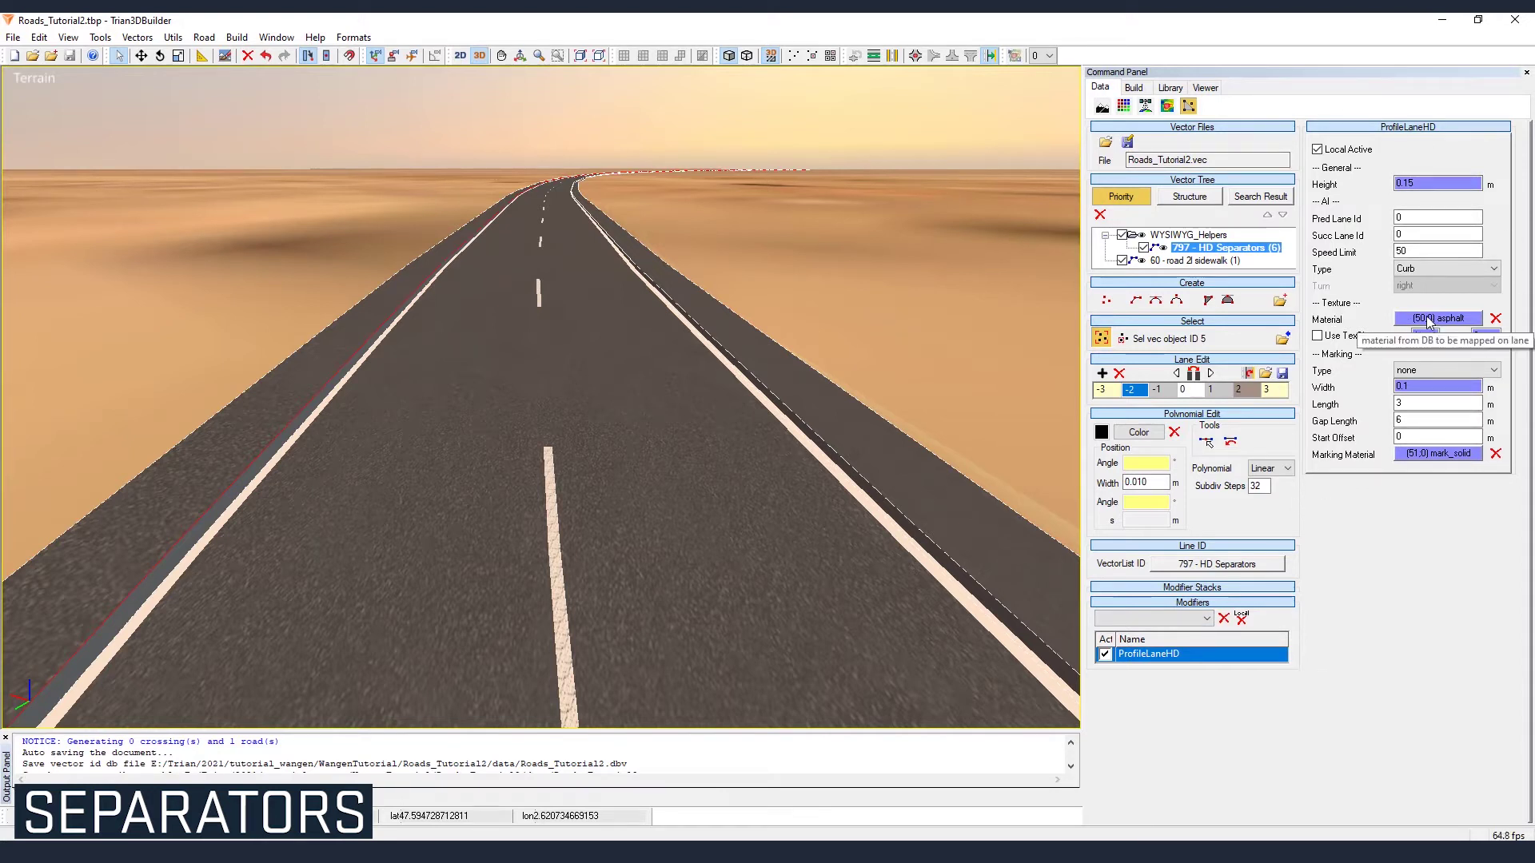
click(1418, 372)
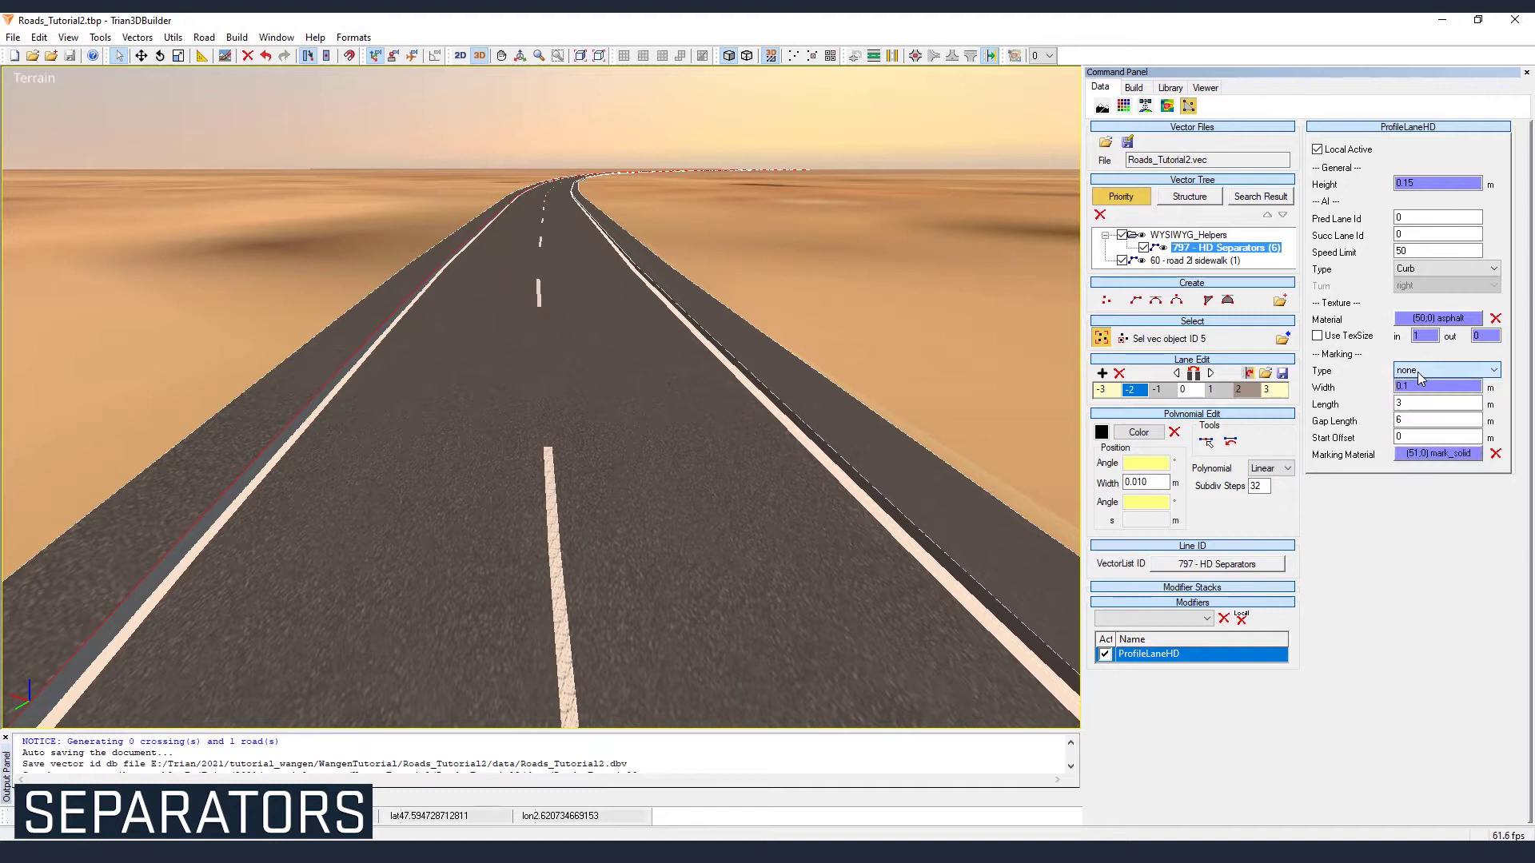
drag(1416, 252, 1379, 251)
click(1263, 251)
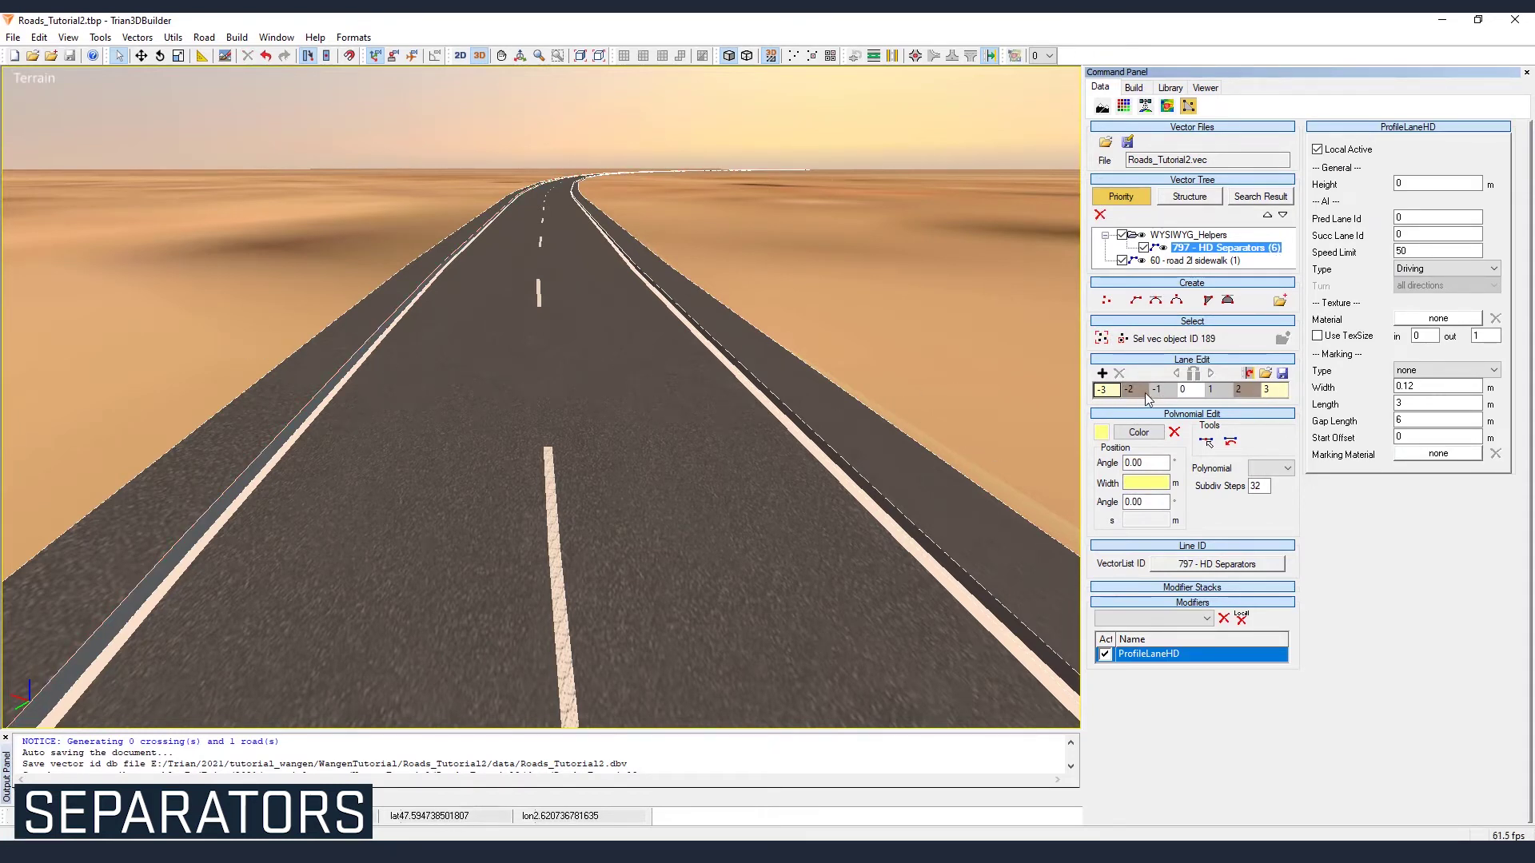
click(1106, 390)
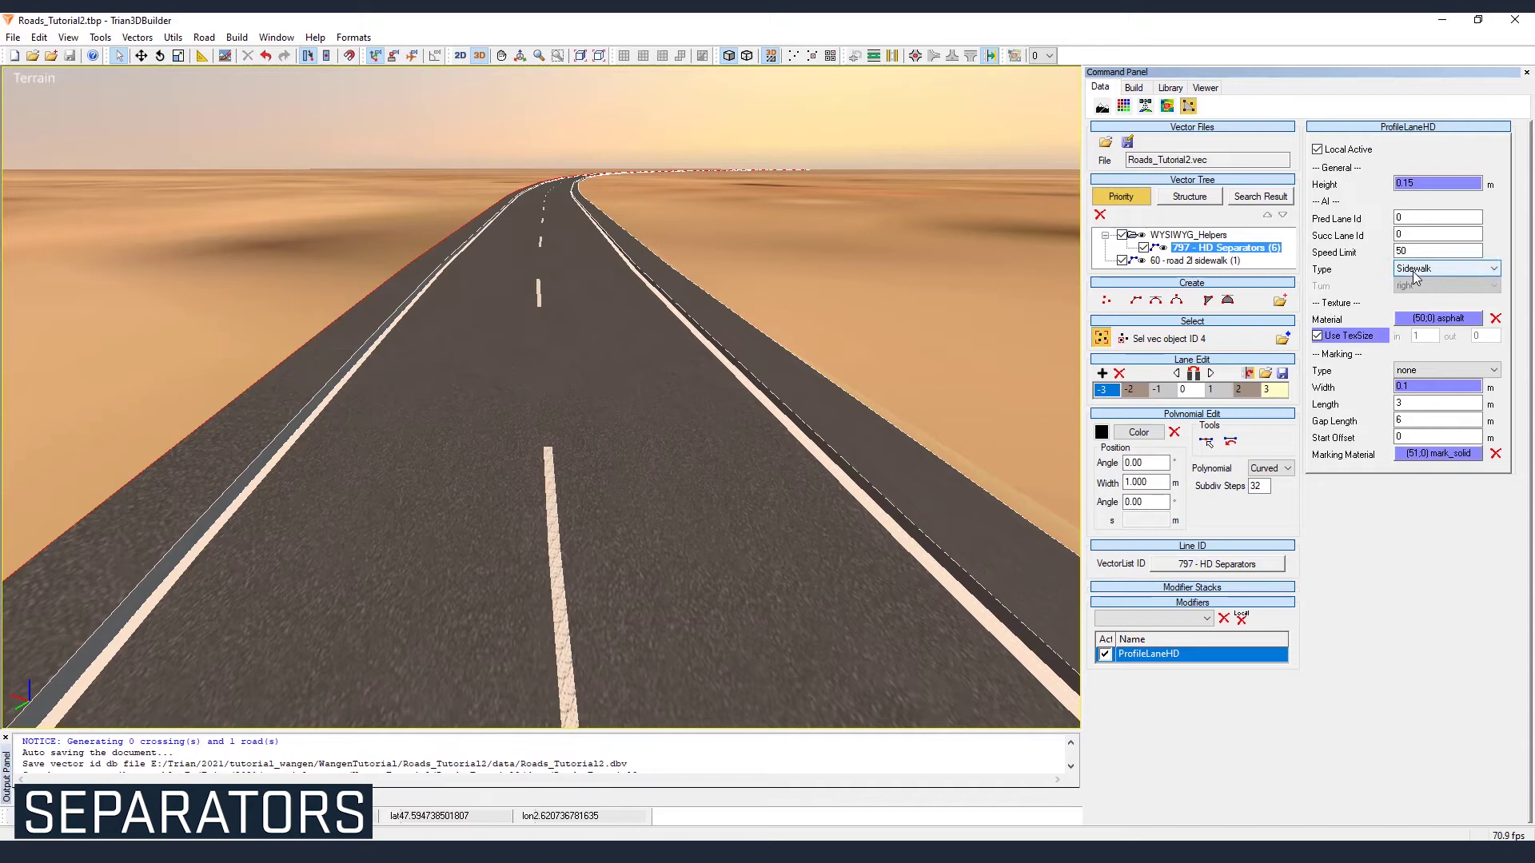
click(1131, 391)
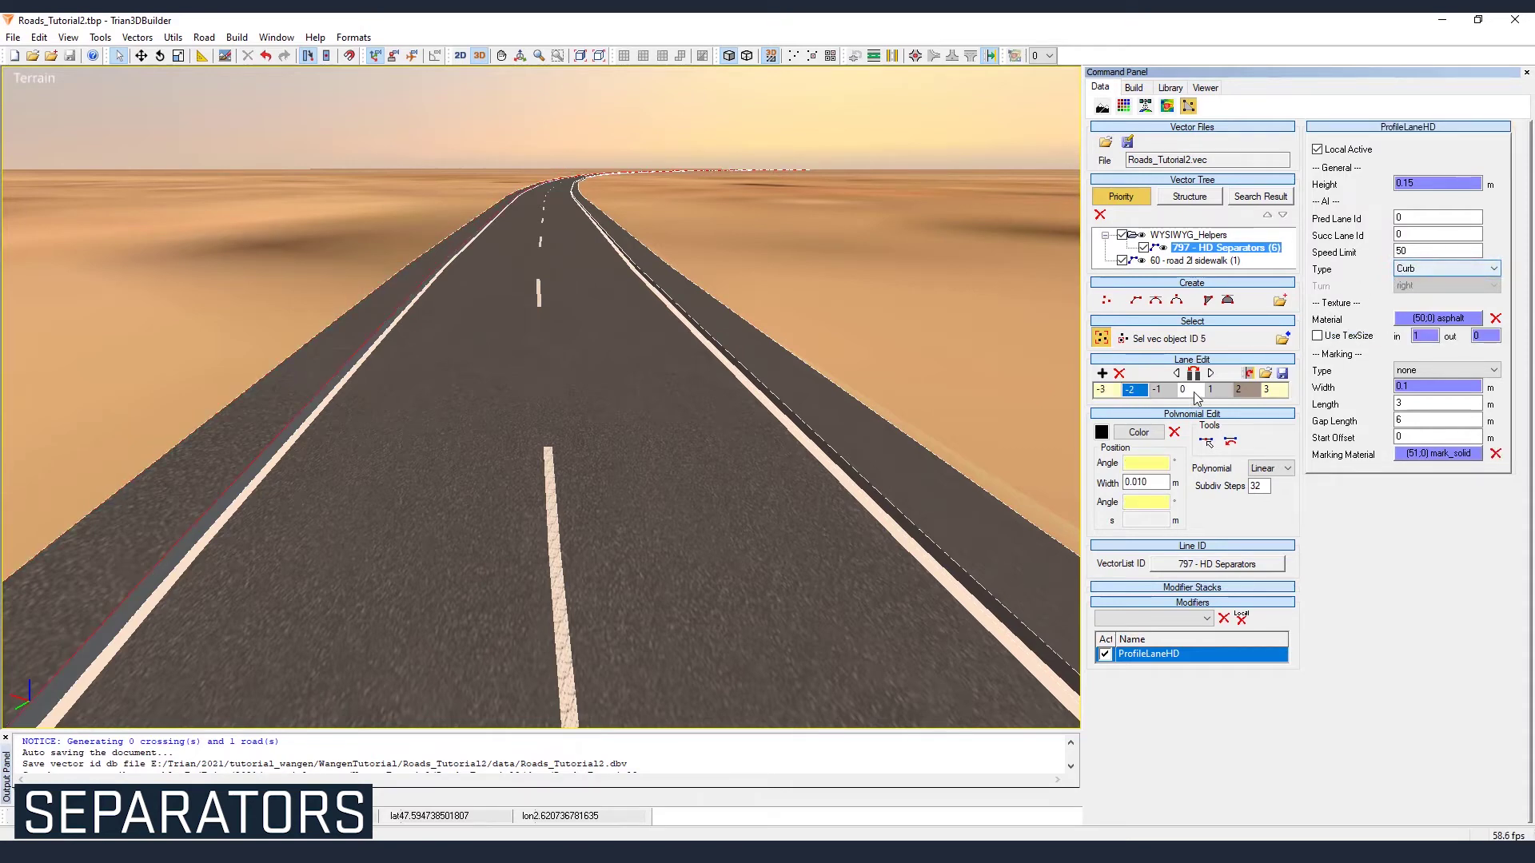
click(1159, 391)
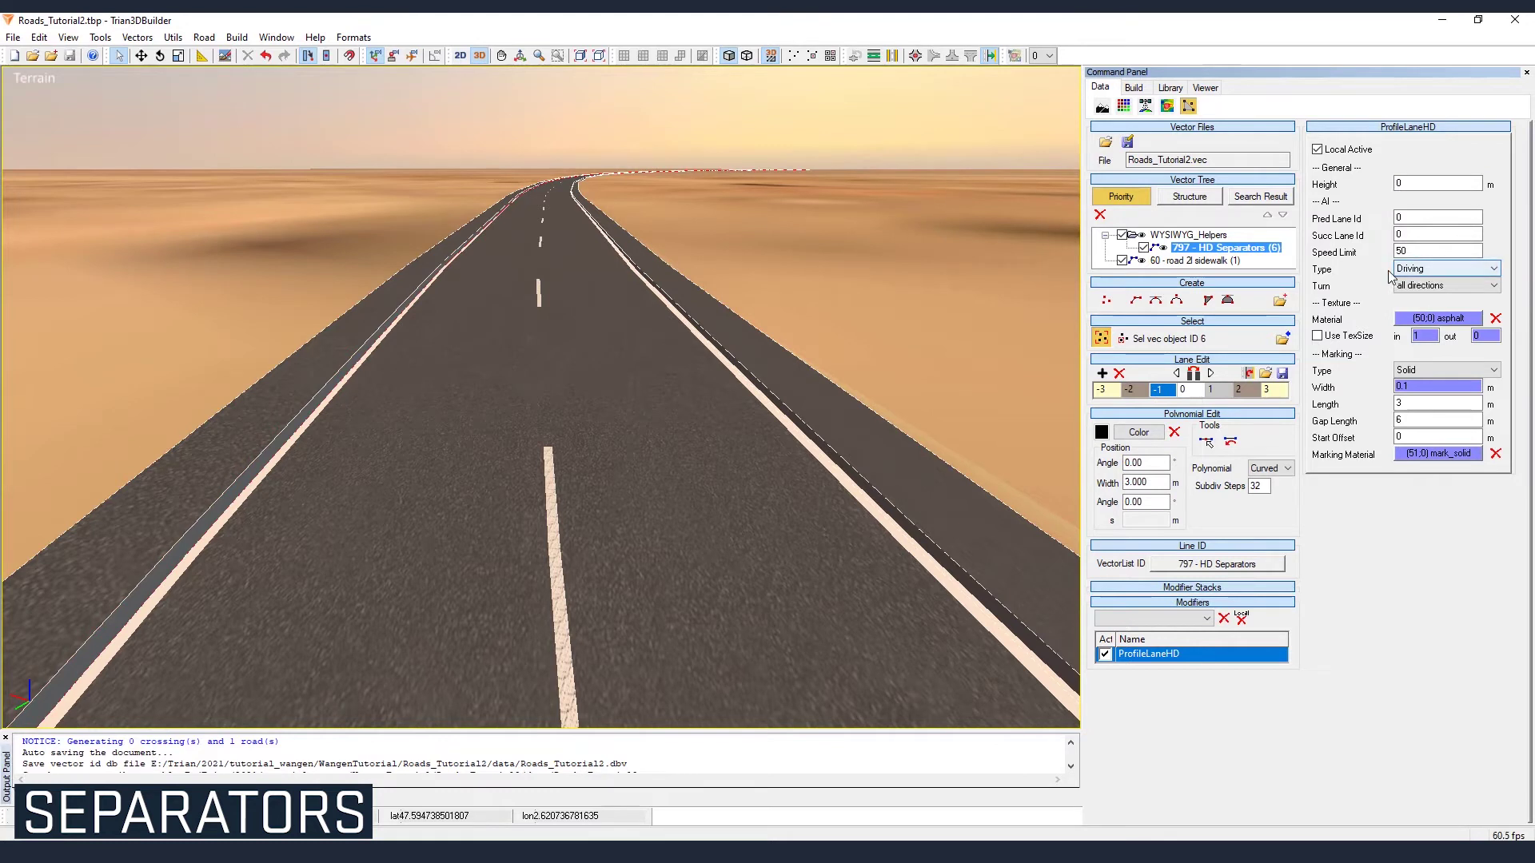
click(1193, 393)
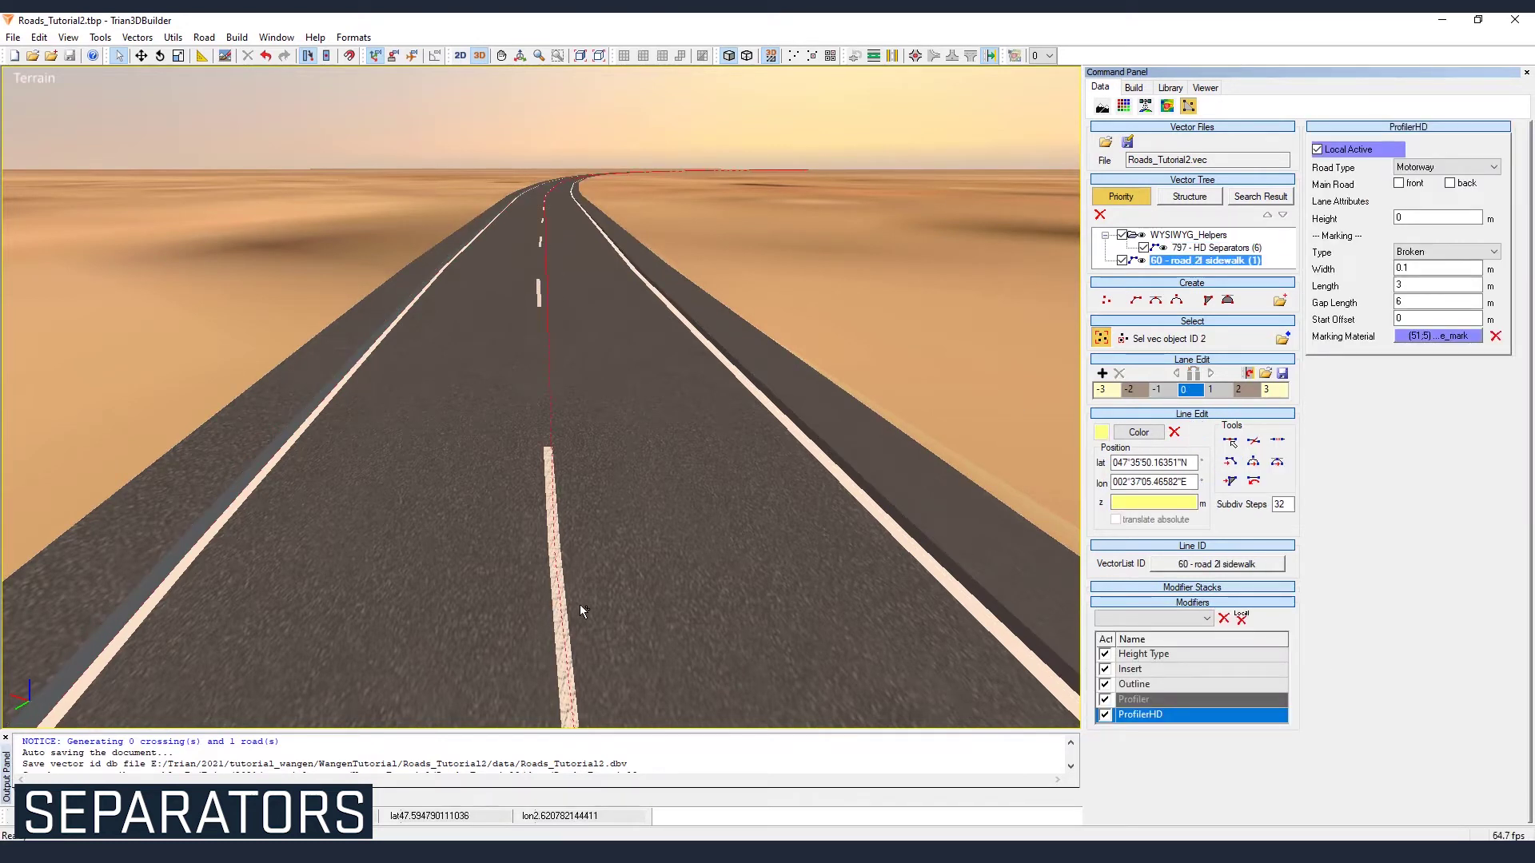
click(1274, 392)
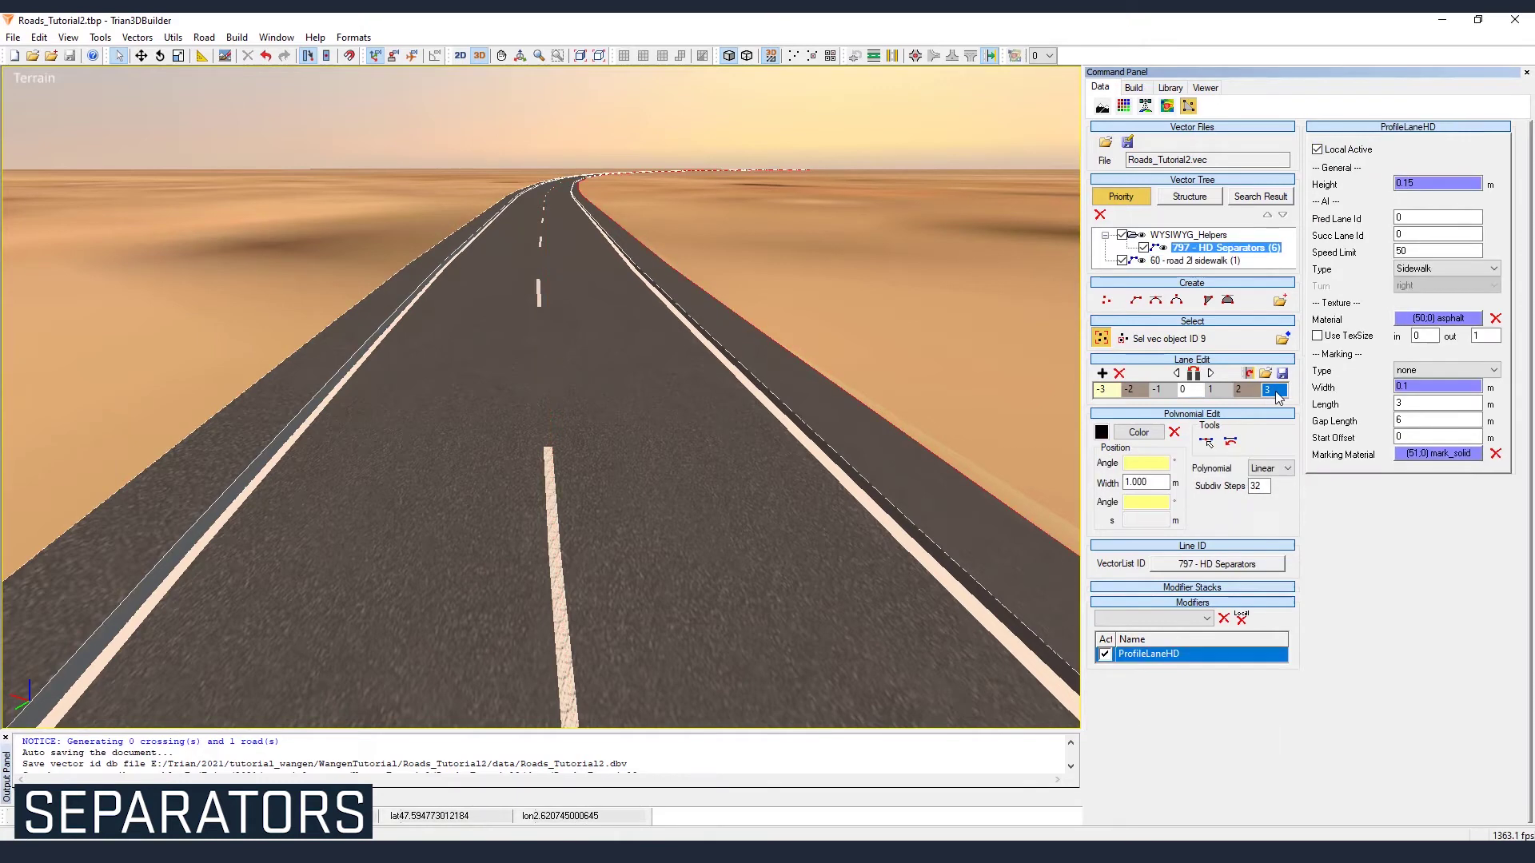
click(1410, 272)
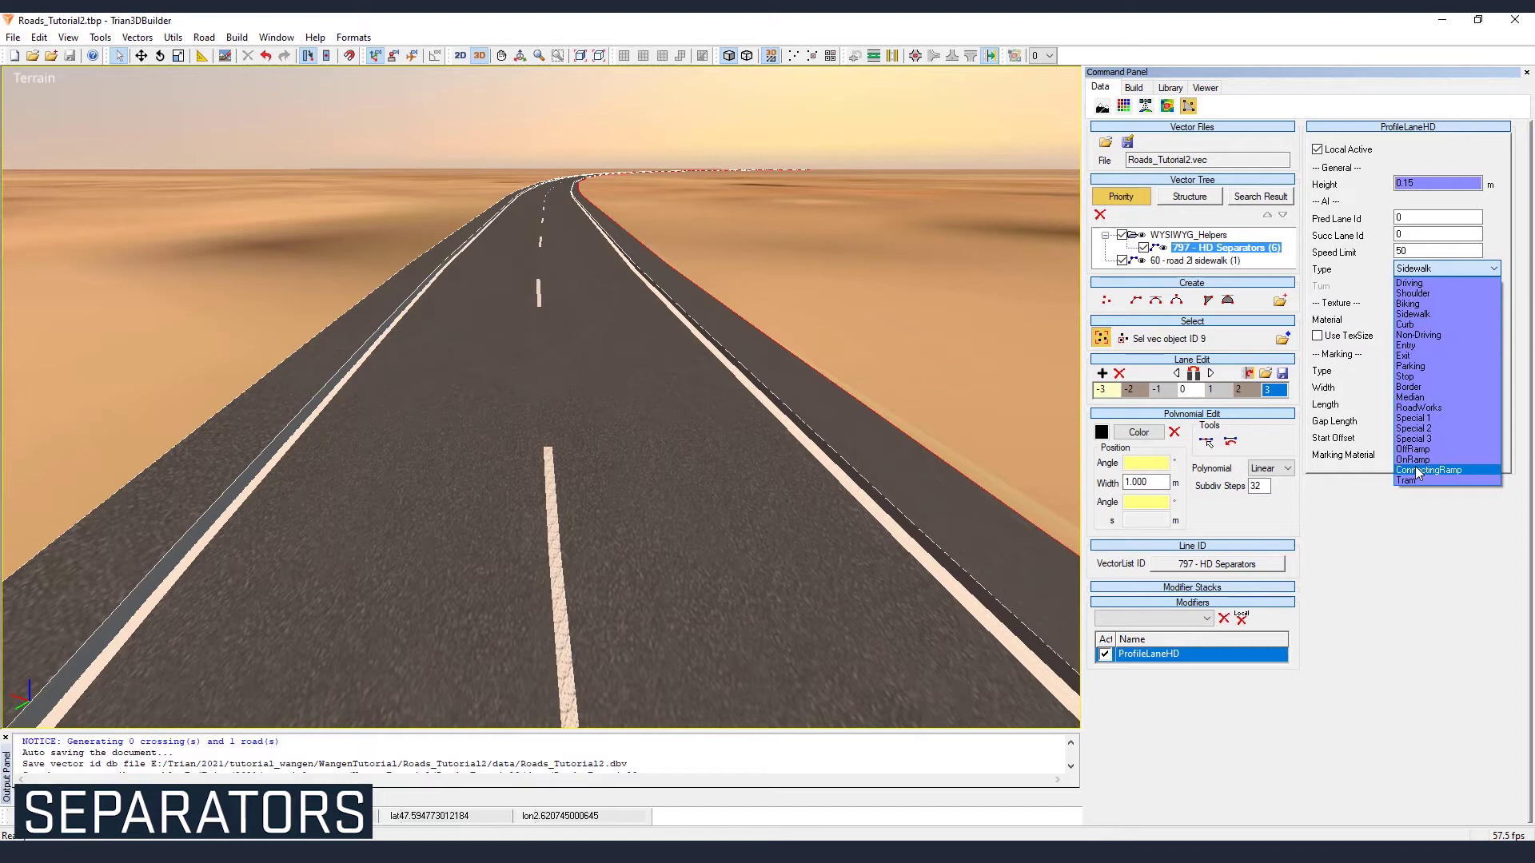
click(1422, 272)
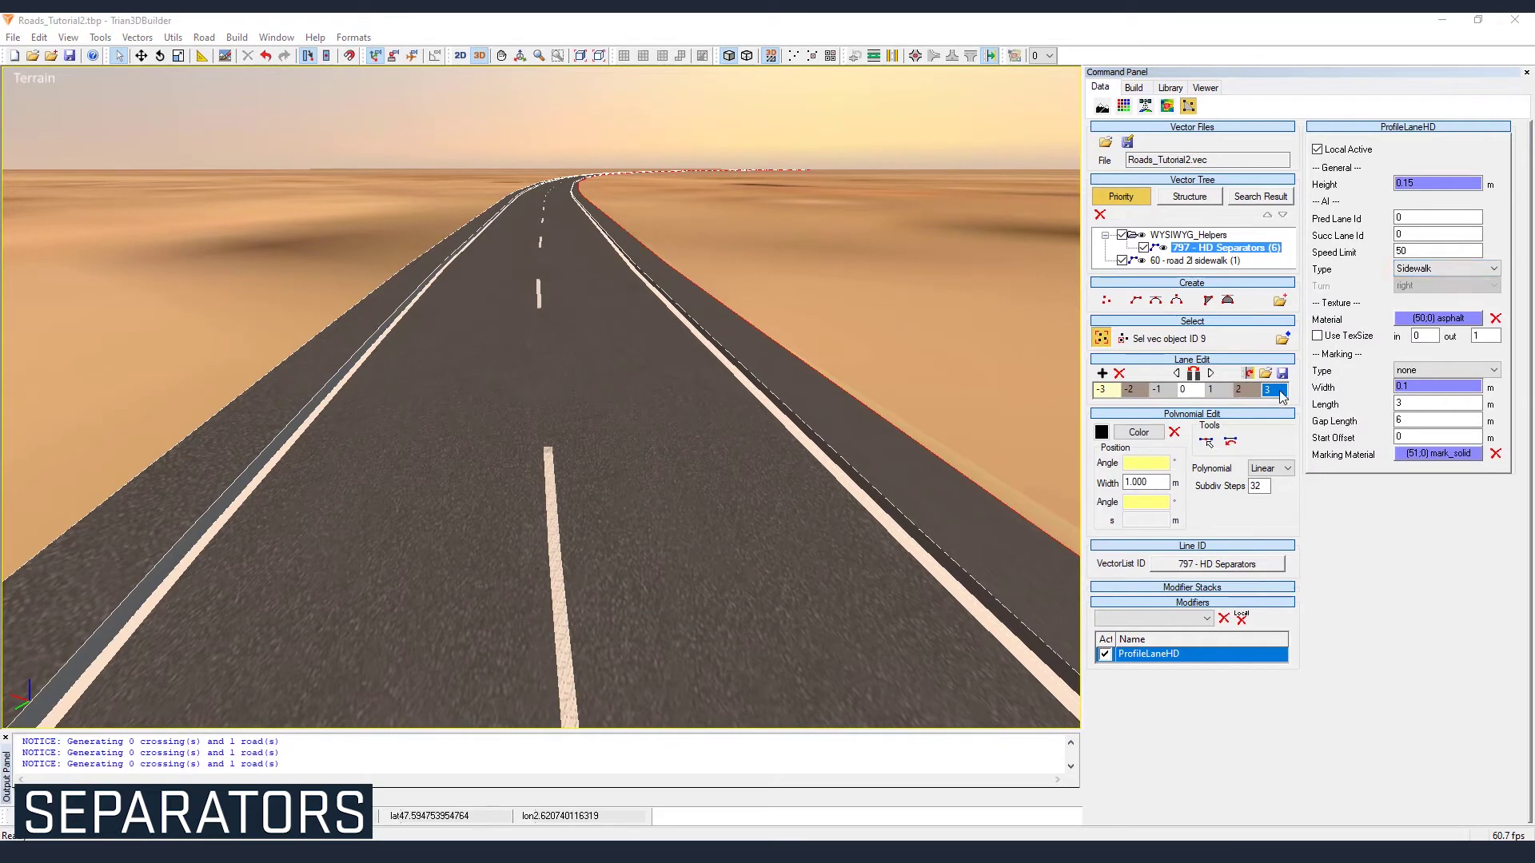
- Add an outer lane and delete it, then select lane -1 for polynomial editing
click(1101, 374)
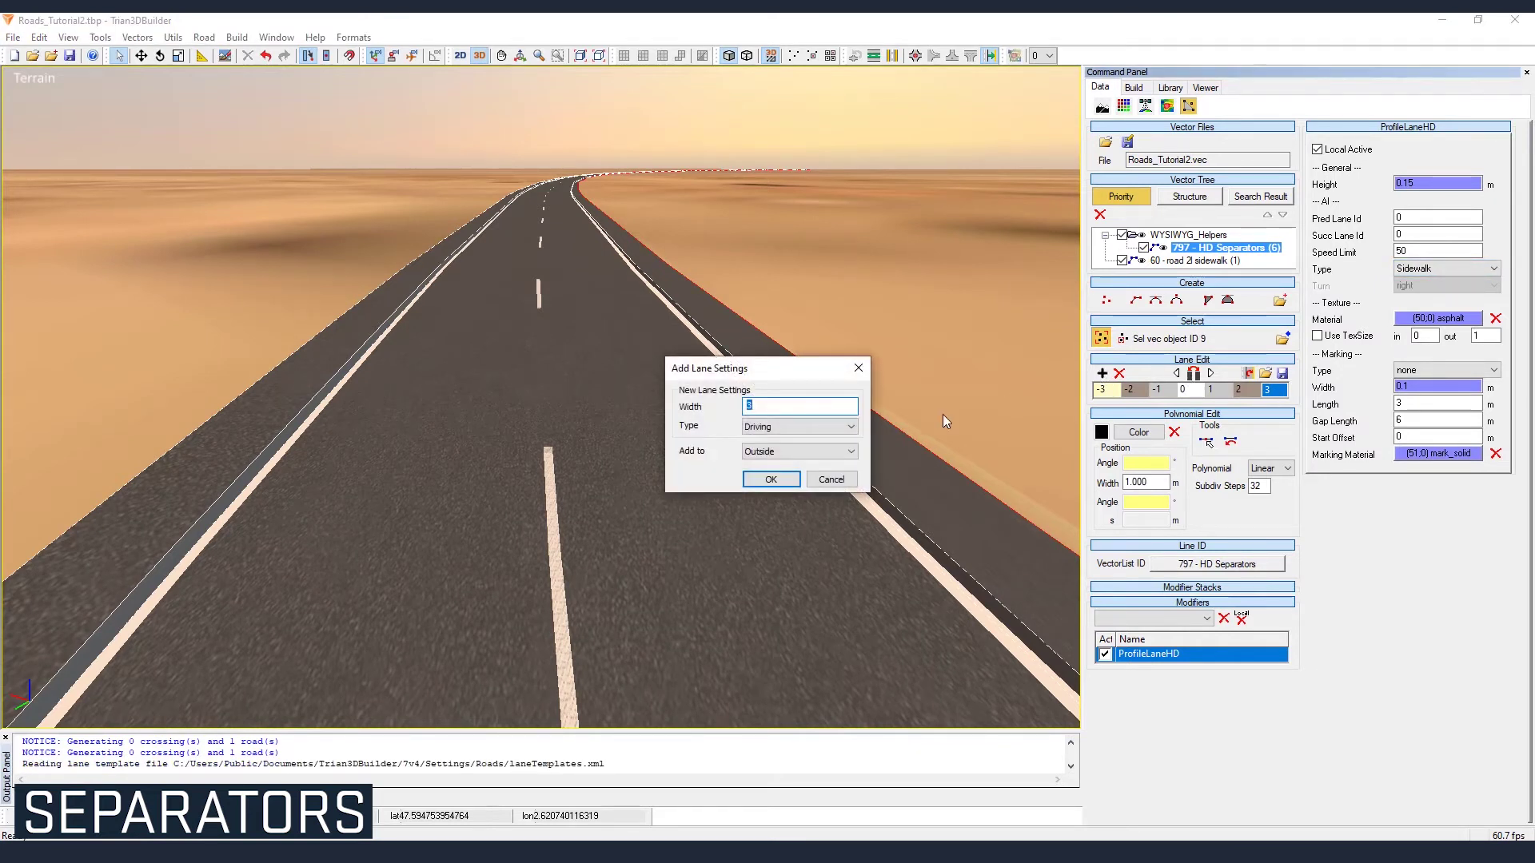
click(768, 480)
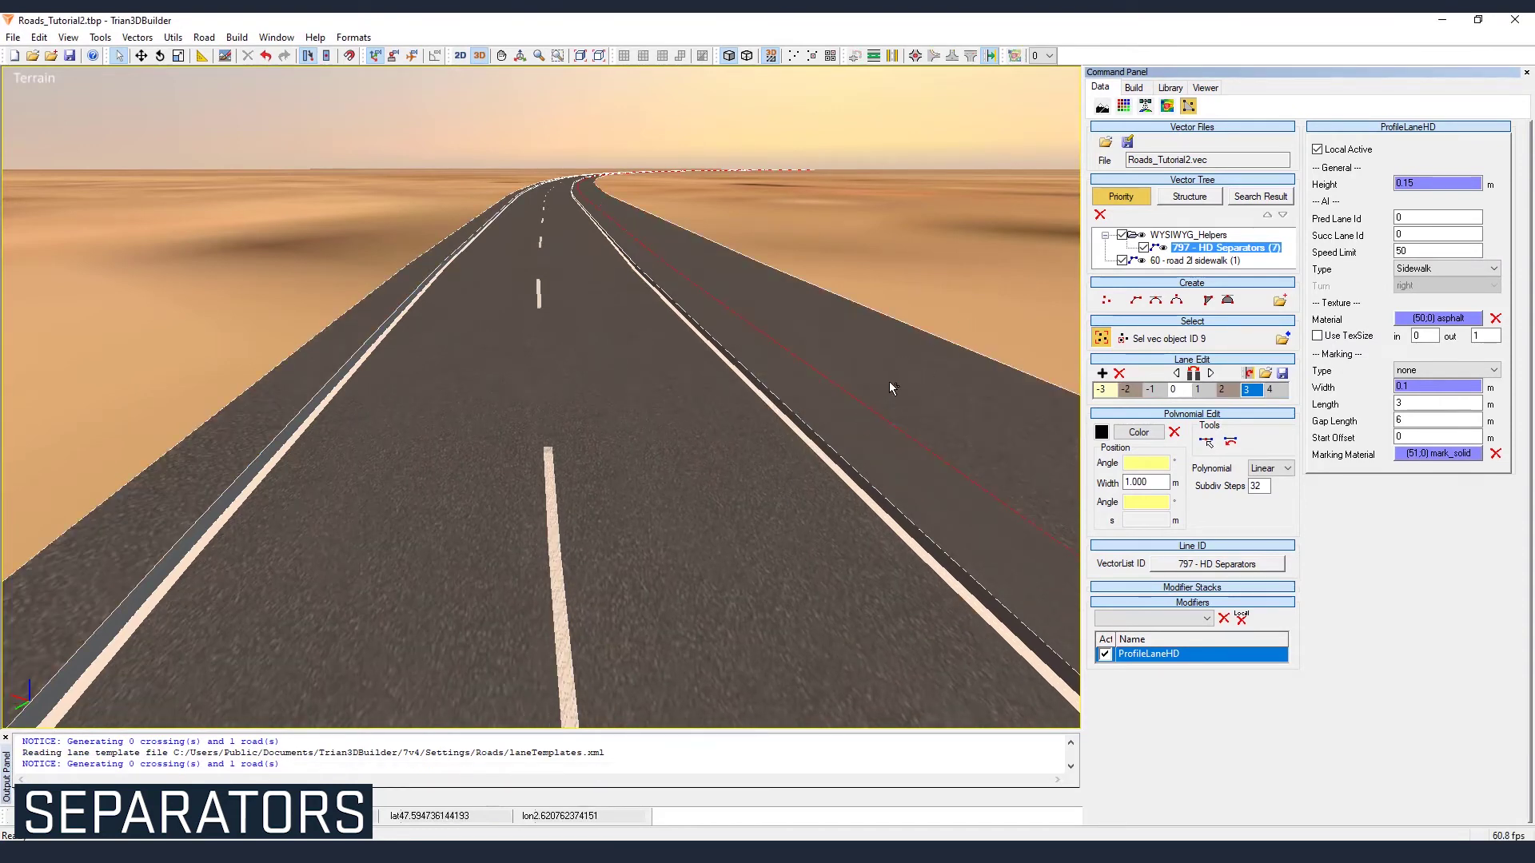
click(1269, 389)
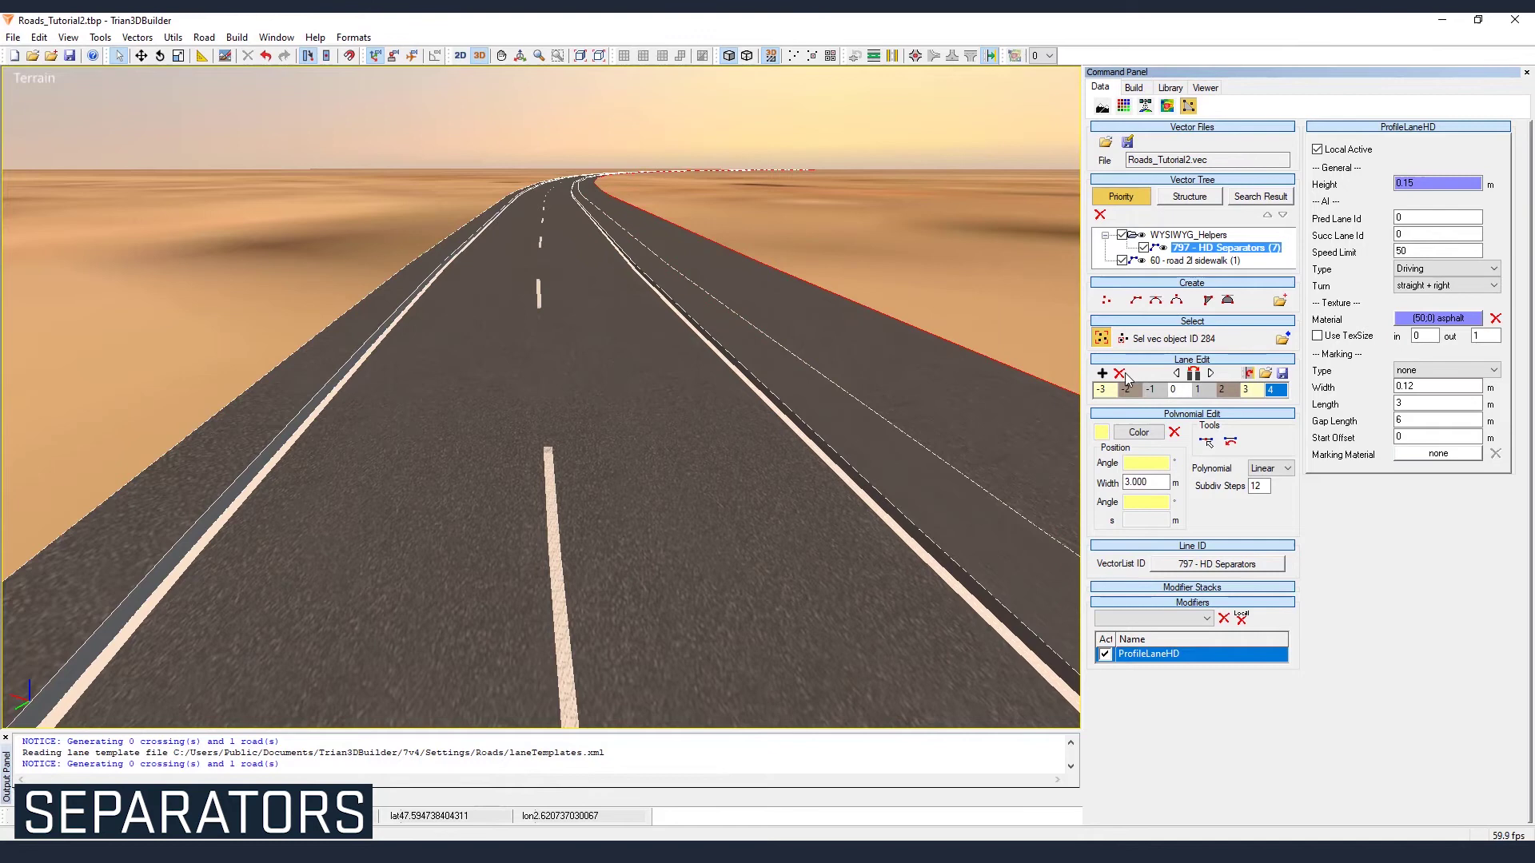
click(1118, 374)
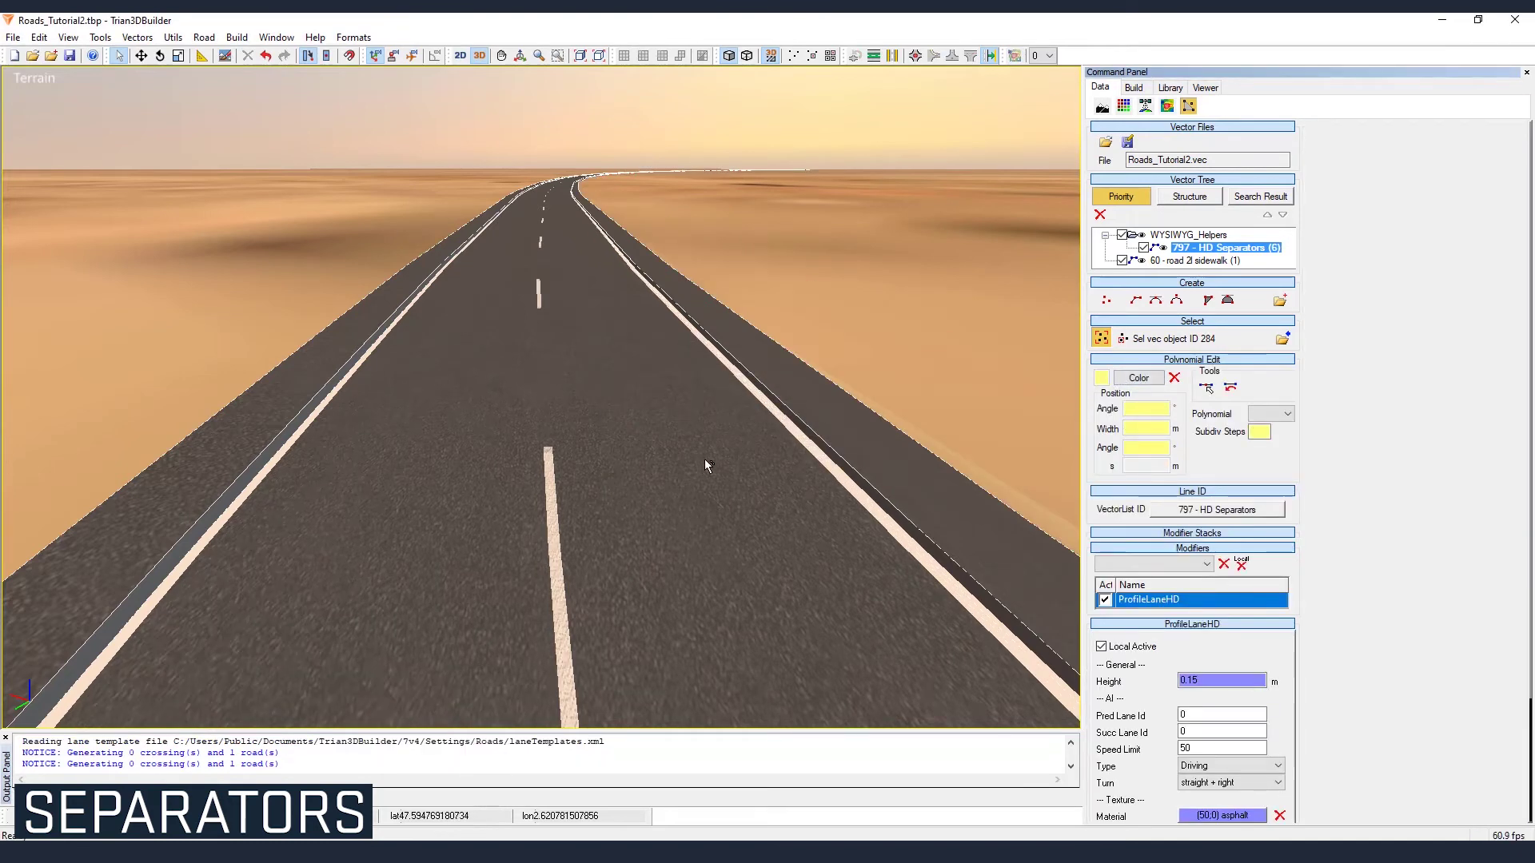
click(1158, 391)
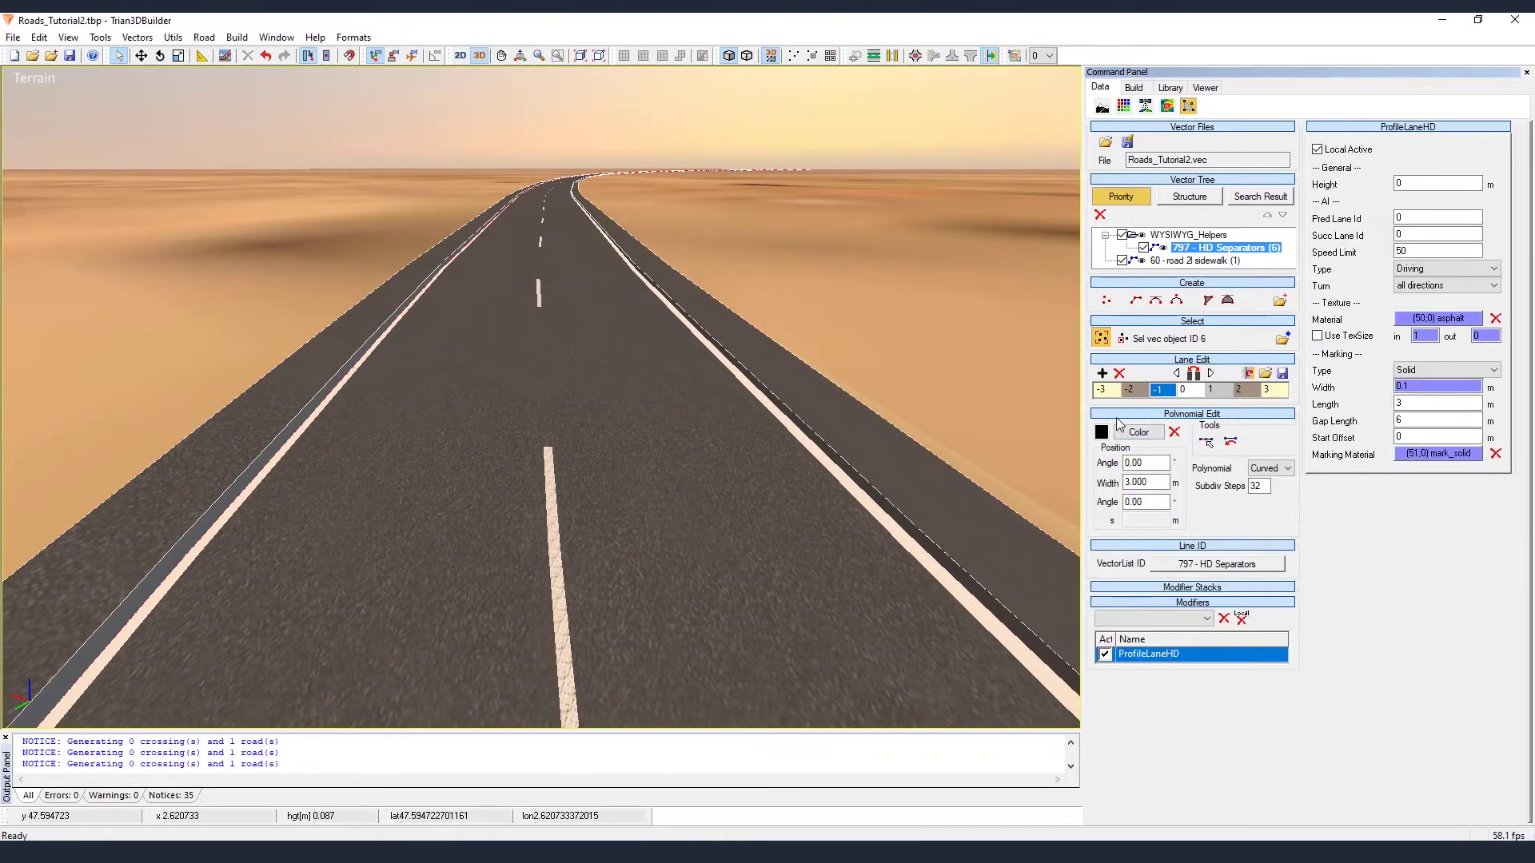
click(1207, 441)
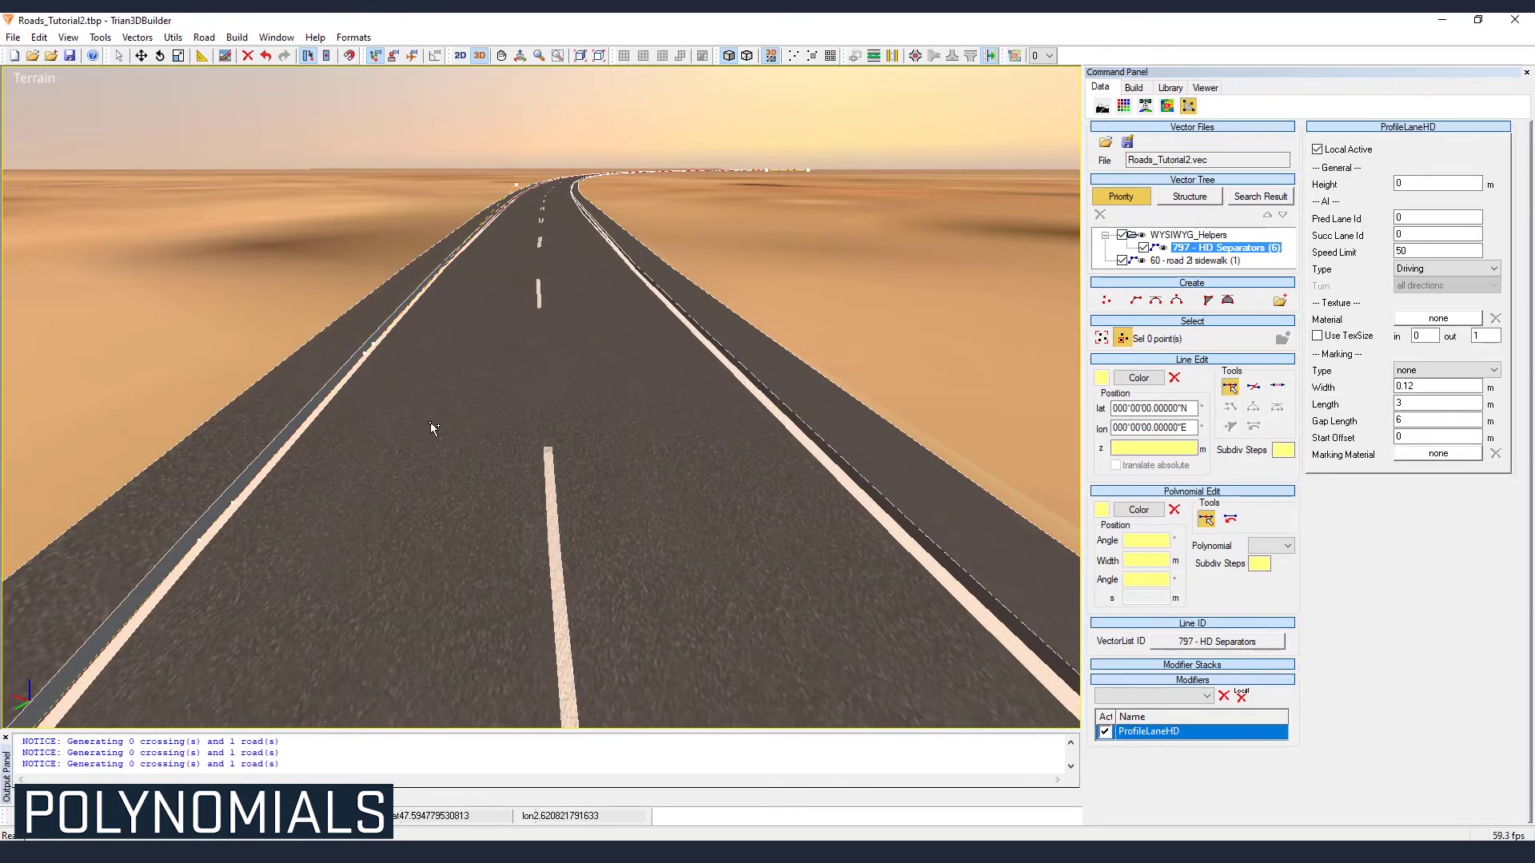
- Box-select four left-edge points and set their polynomial transition to Linear
key(Escape)
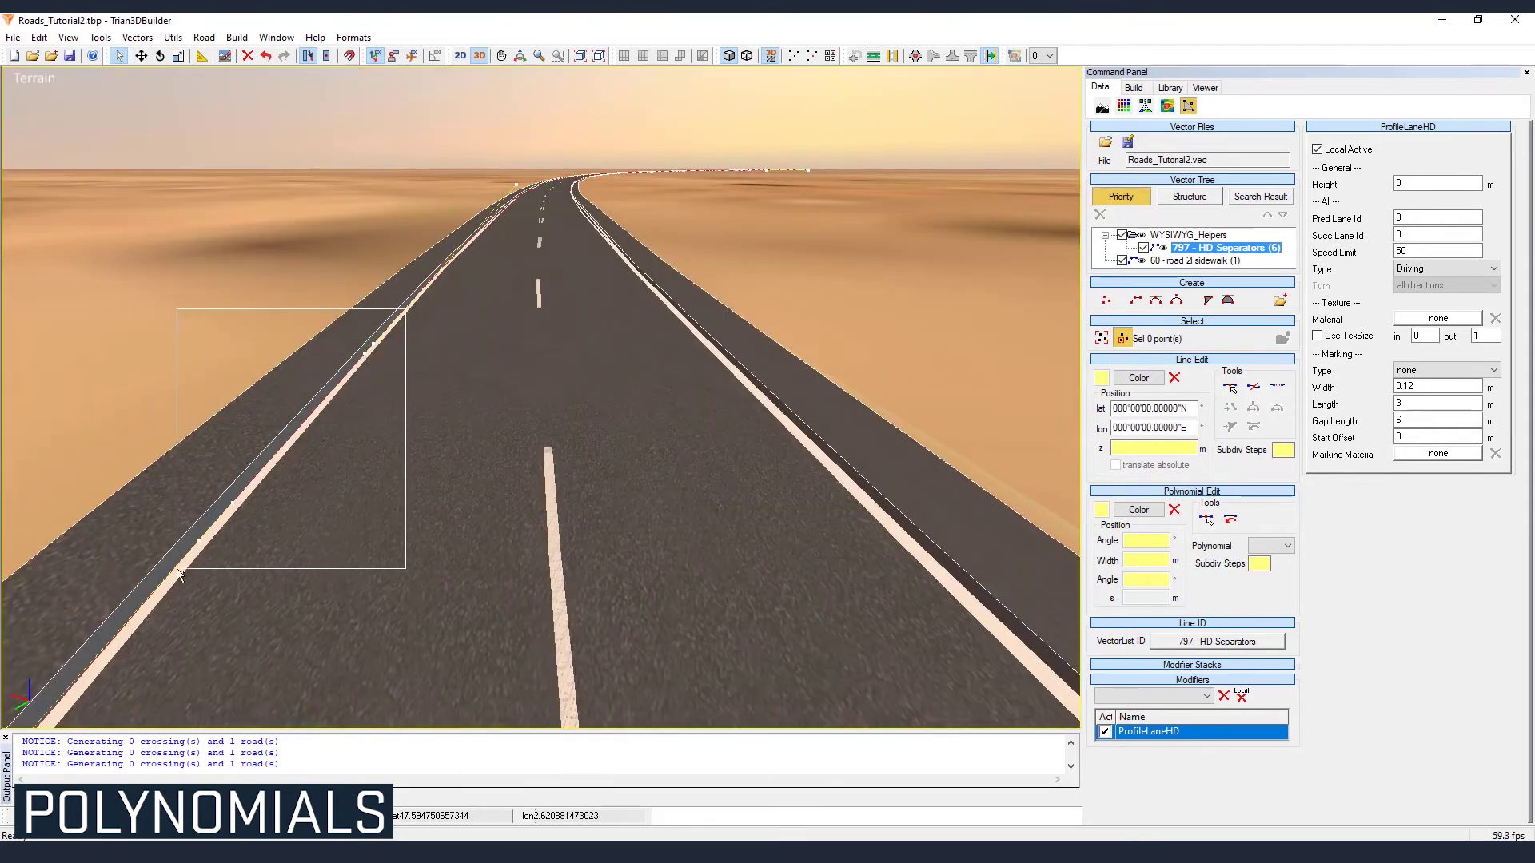
drag(407, 308, 168, 583)
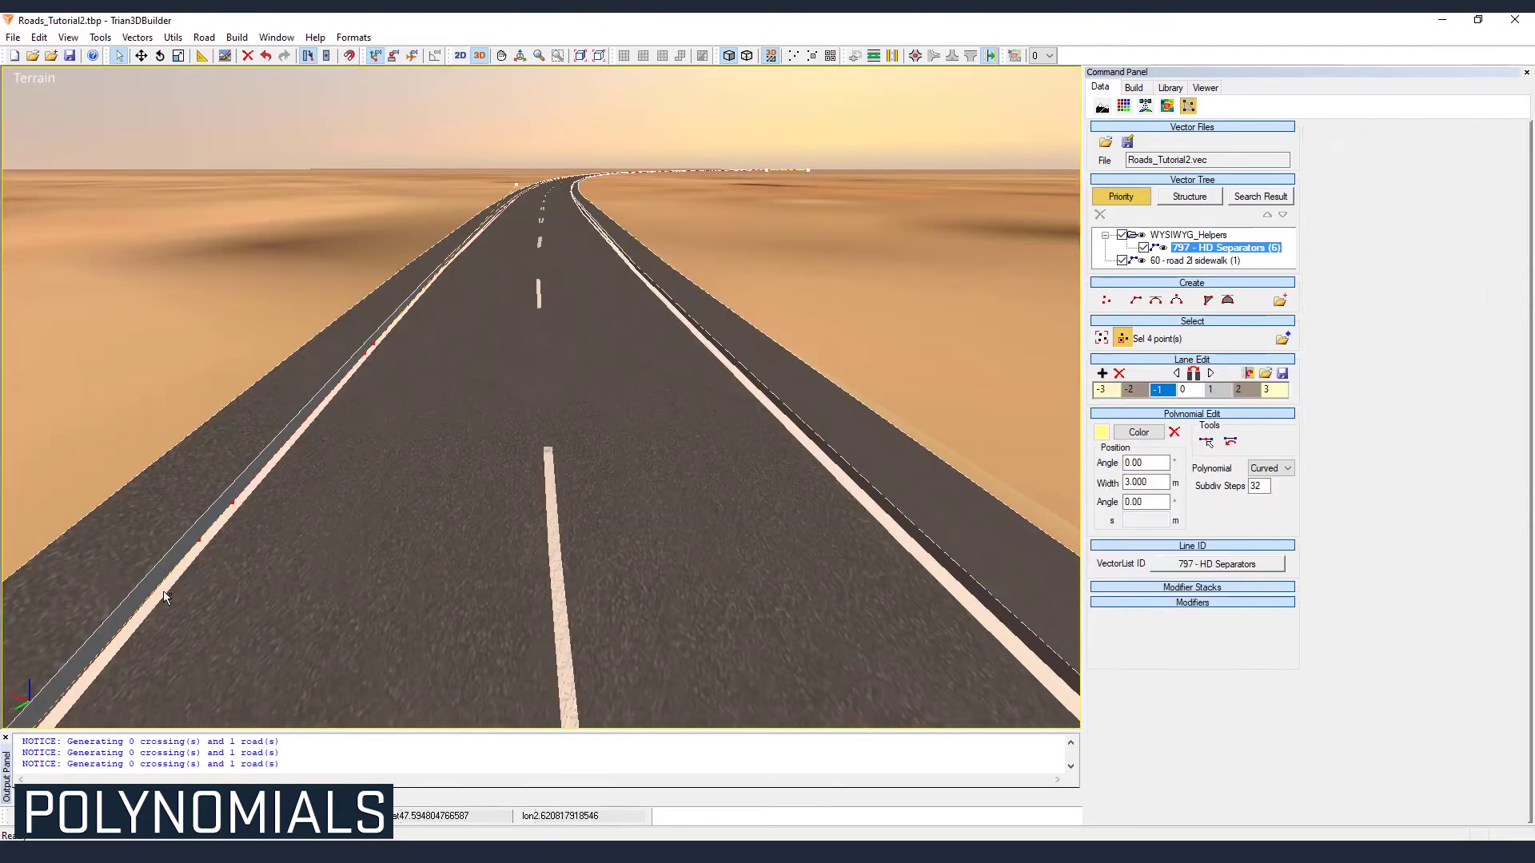
click(1269, 468)
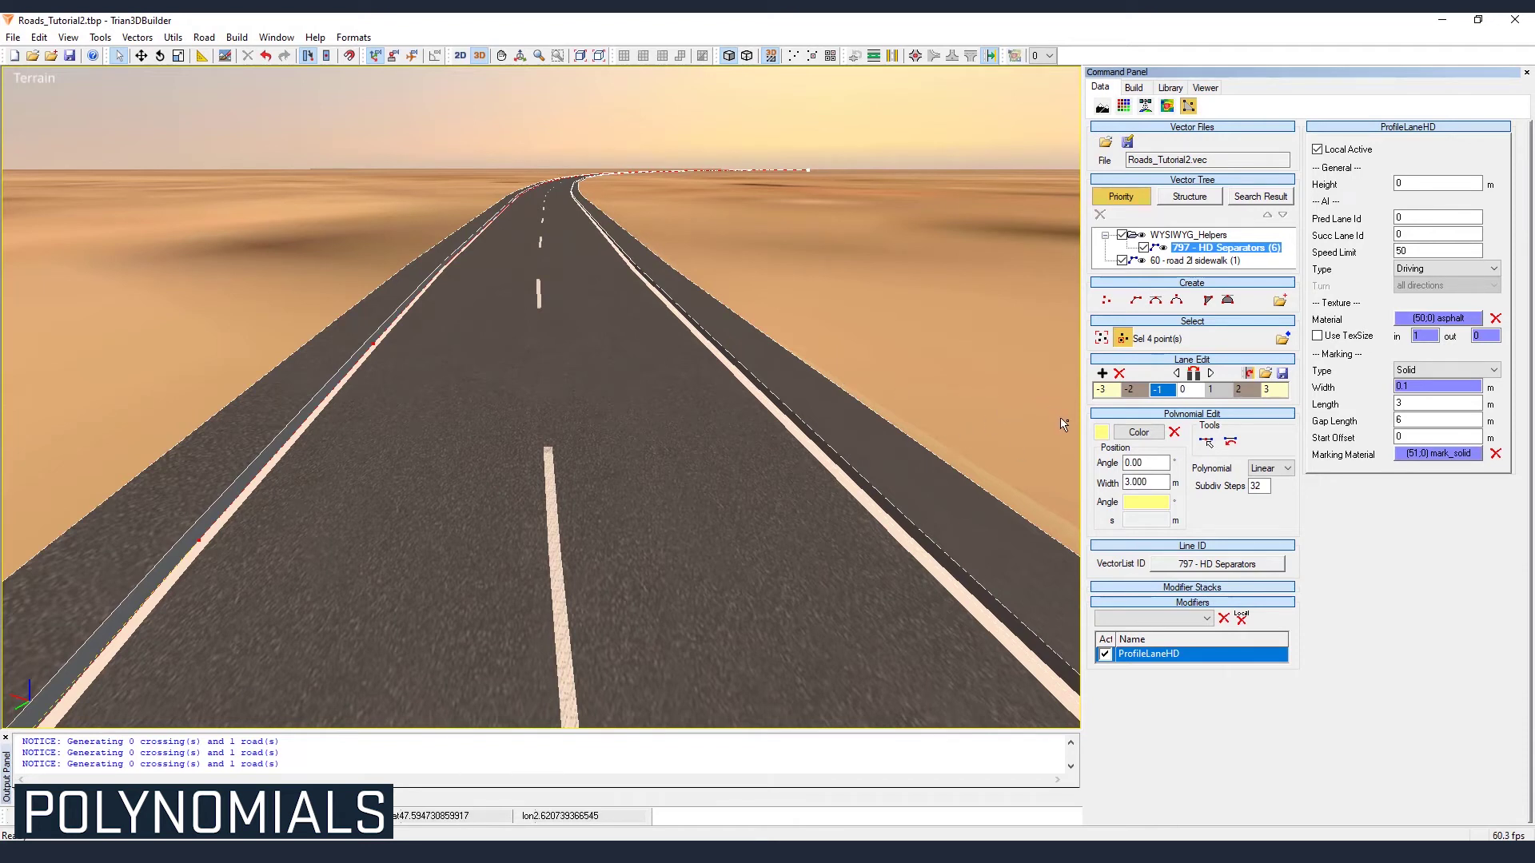
drag(1166, 482, 1127, 483)
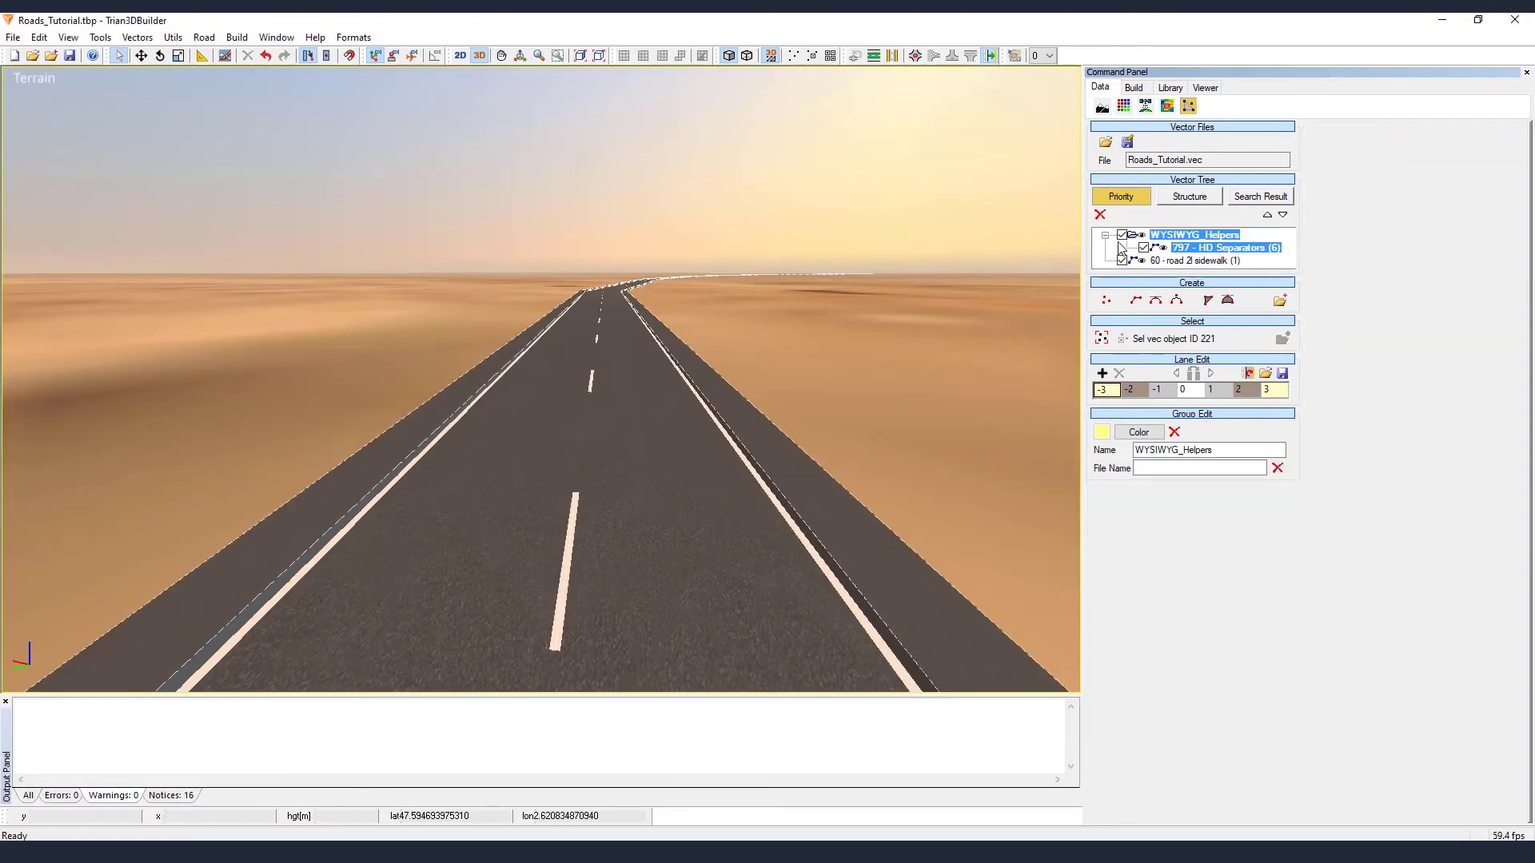
- Set road 60's centre line (lane 0) ProfilerHD marking to Solid Broken and modify
click(1105, 236)
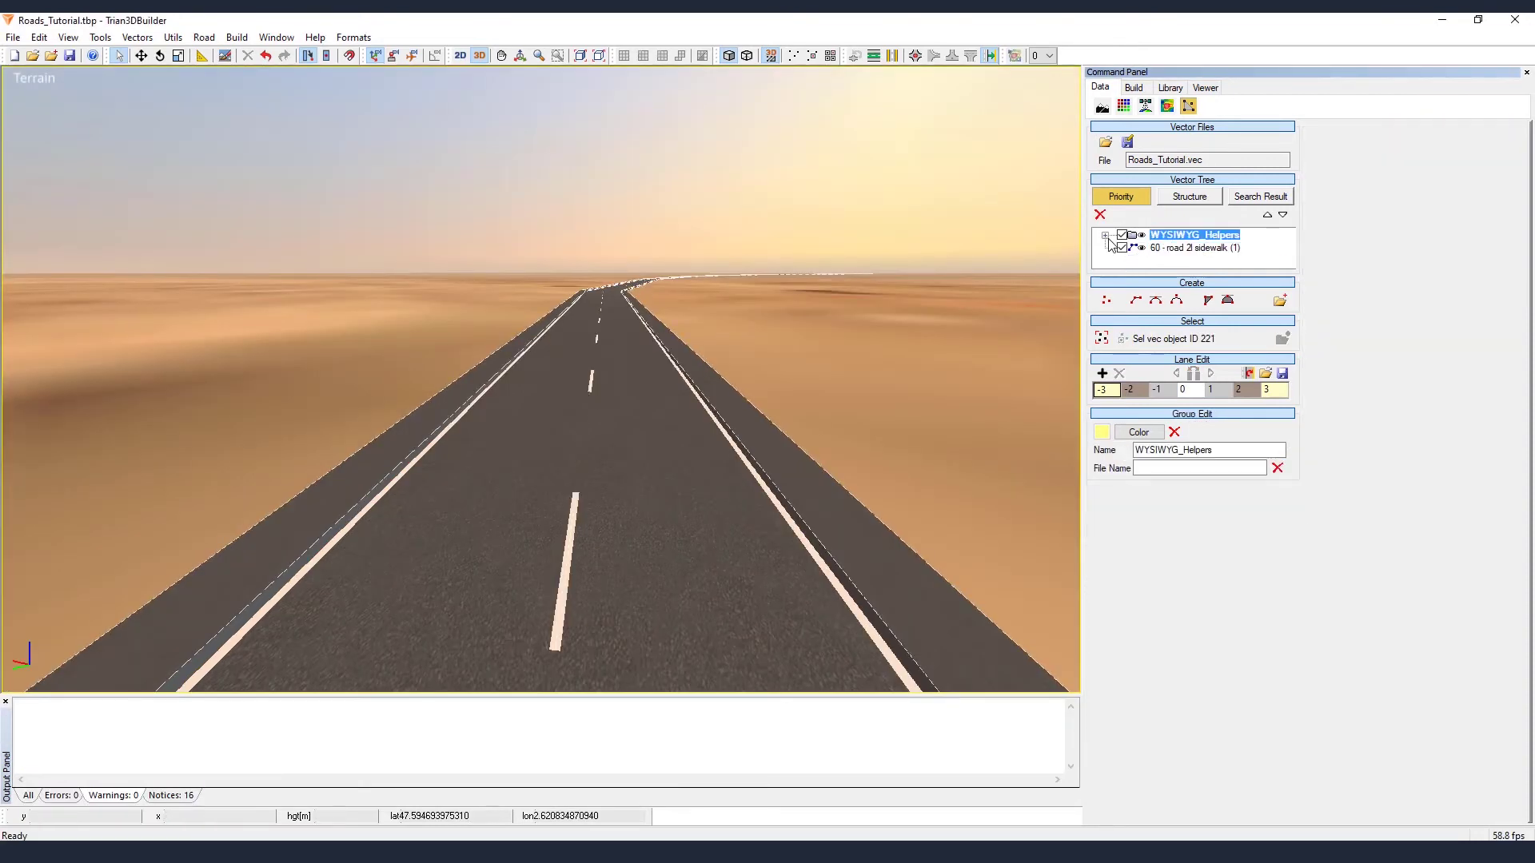
click(1187, 248)
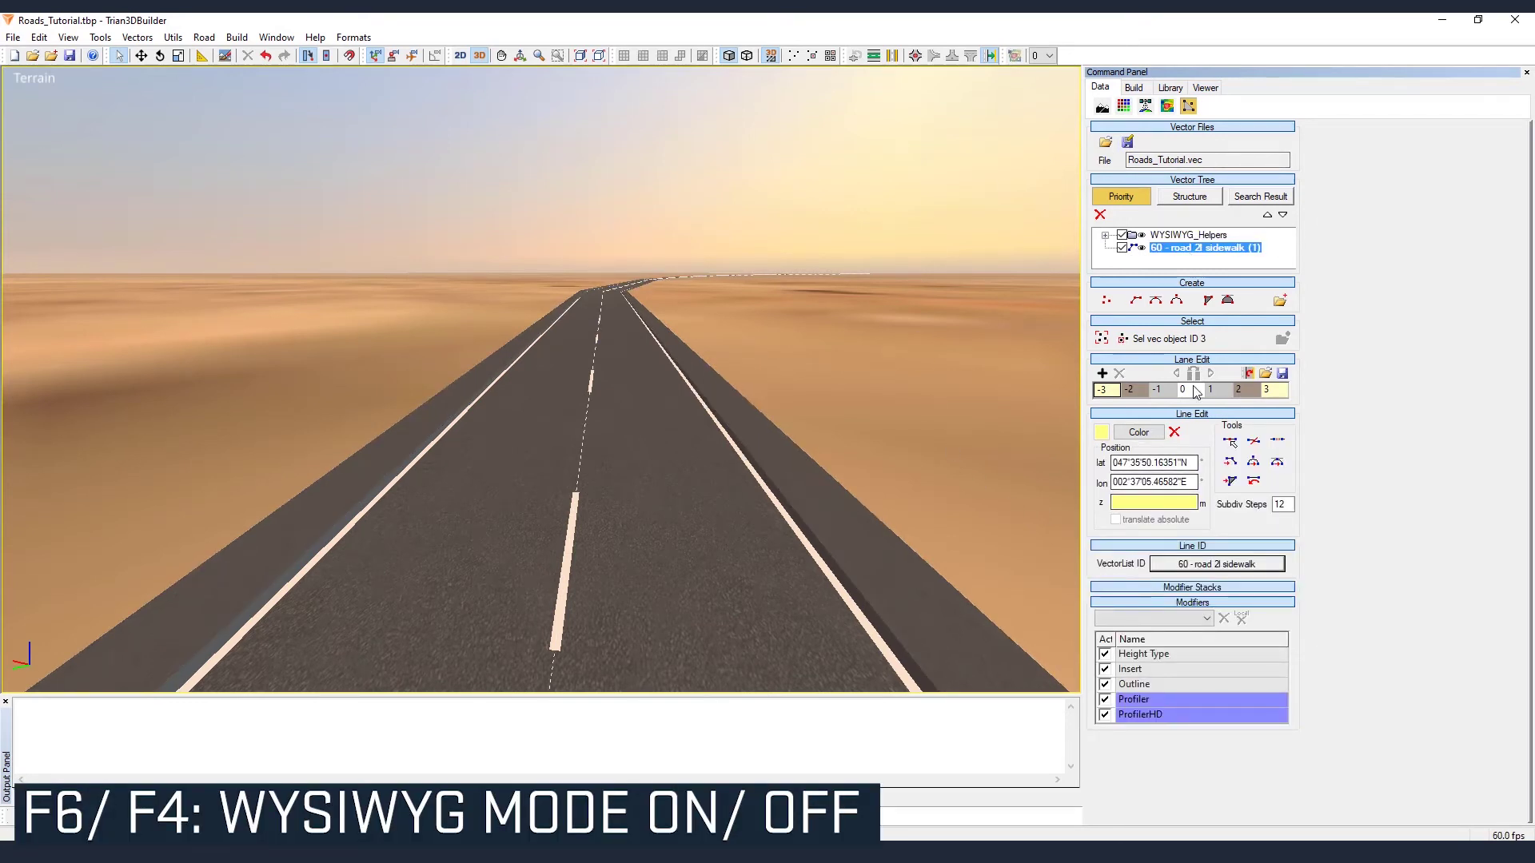
click(1188, 390)
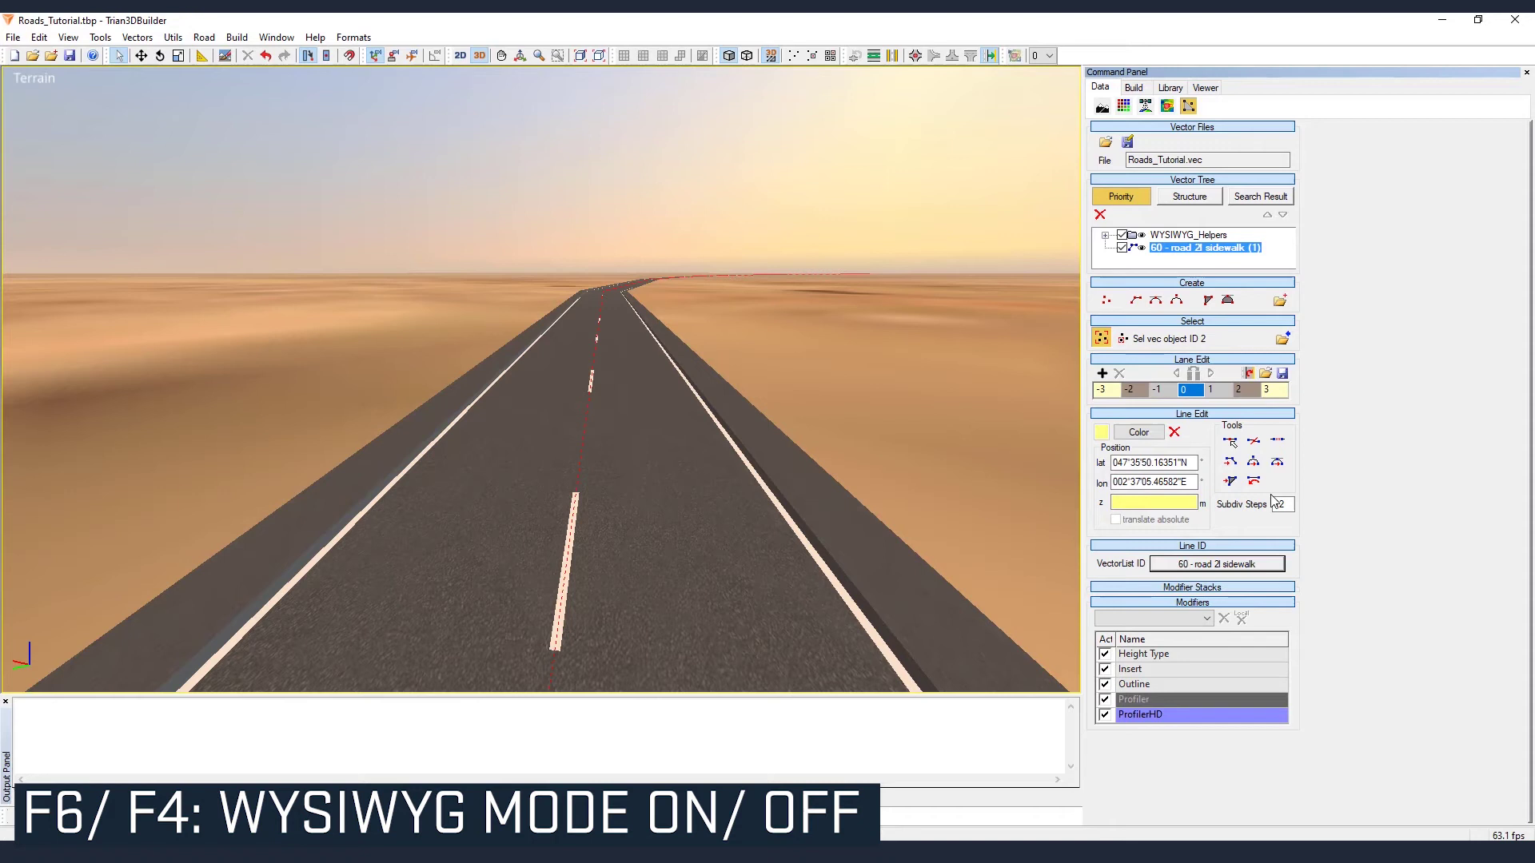
click(1159, 718)
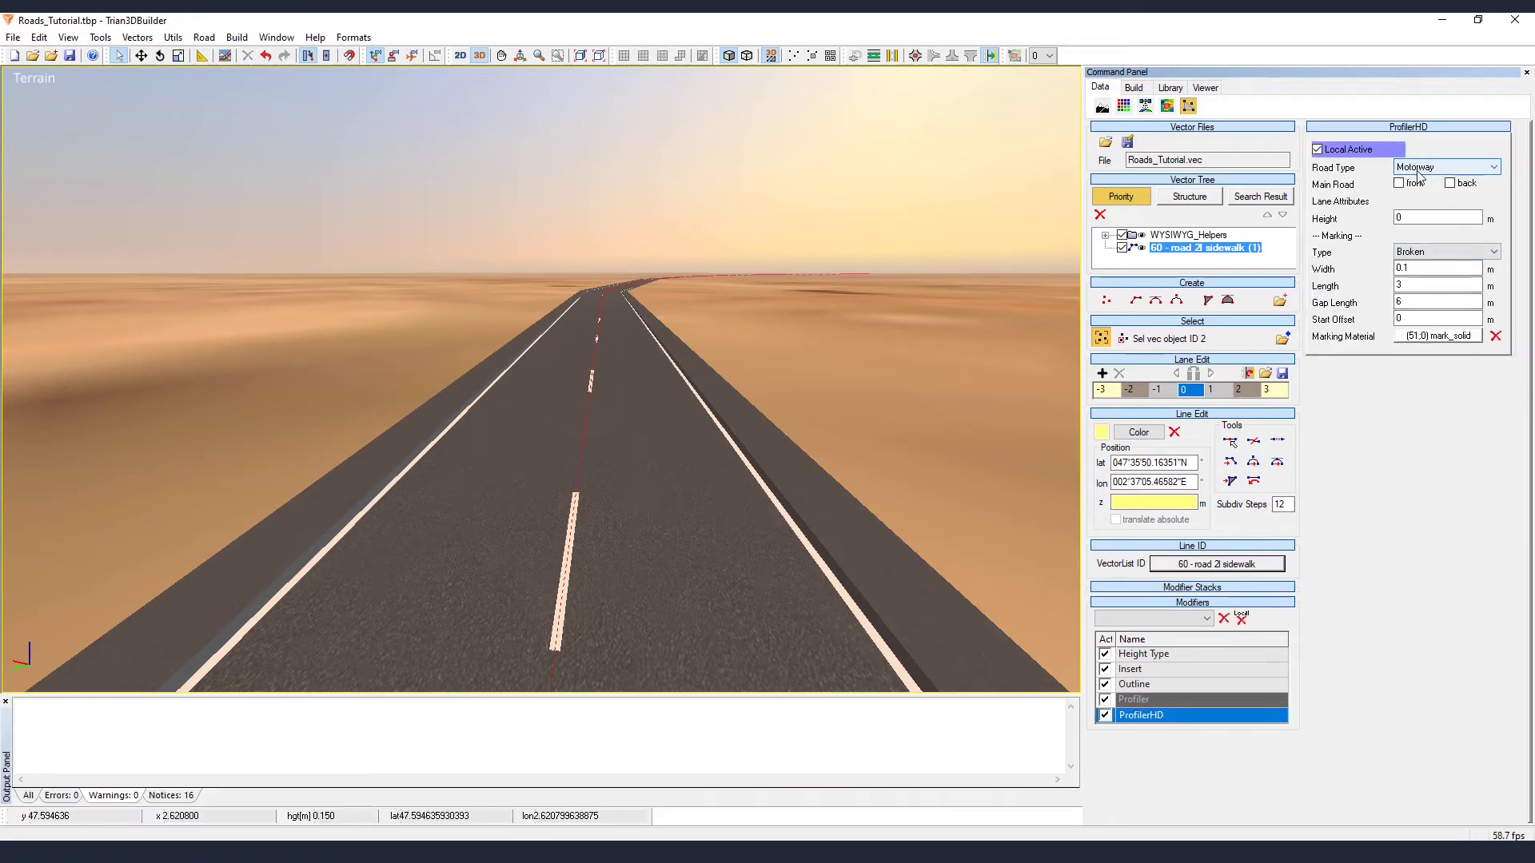
click(1476, 250)
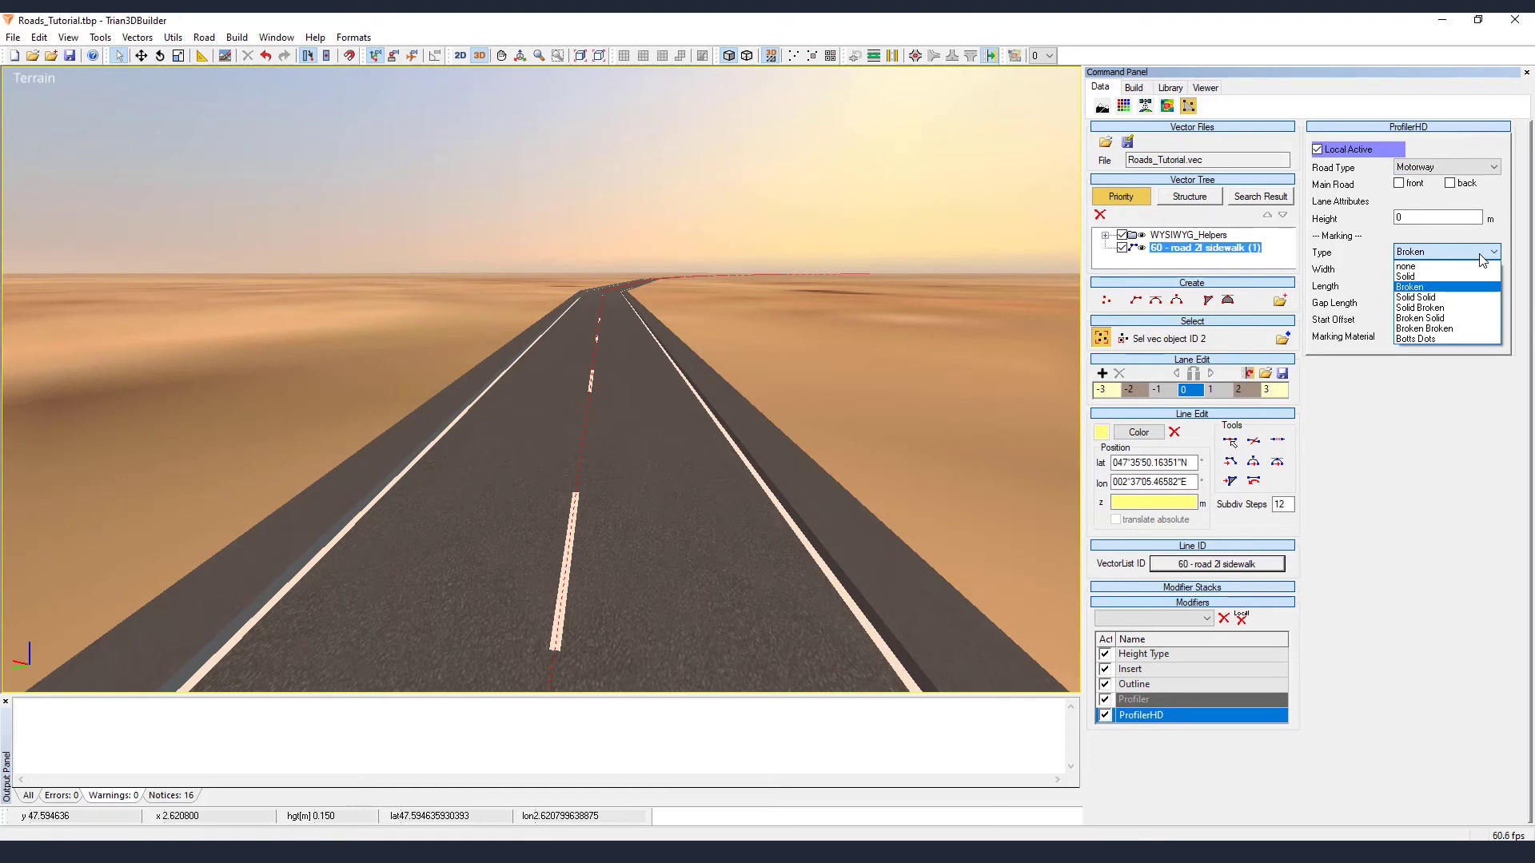
click(1421, 308)
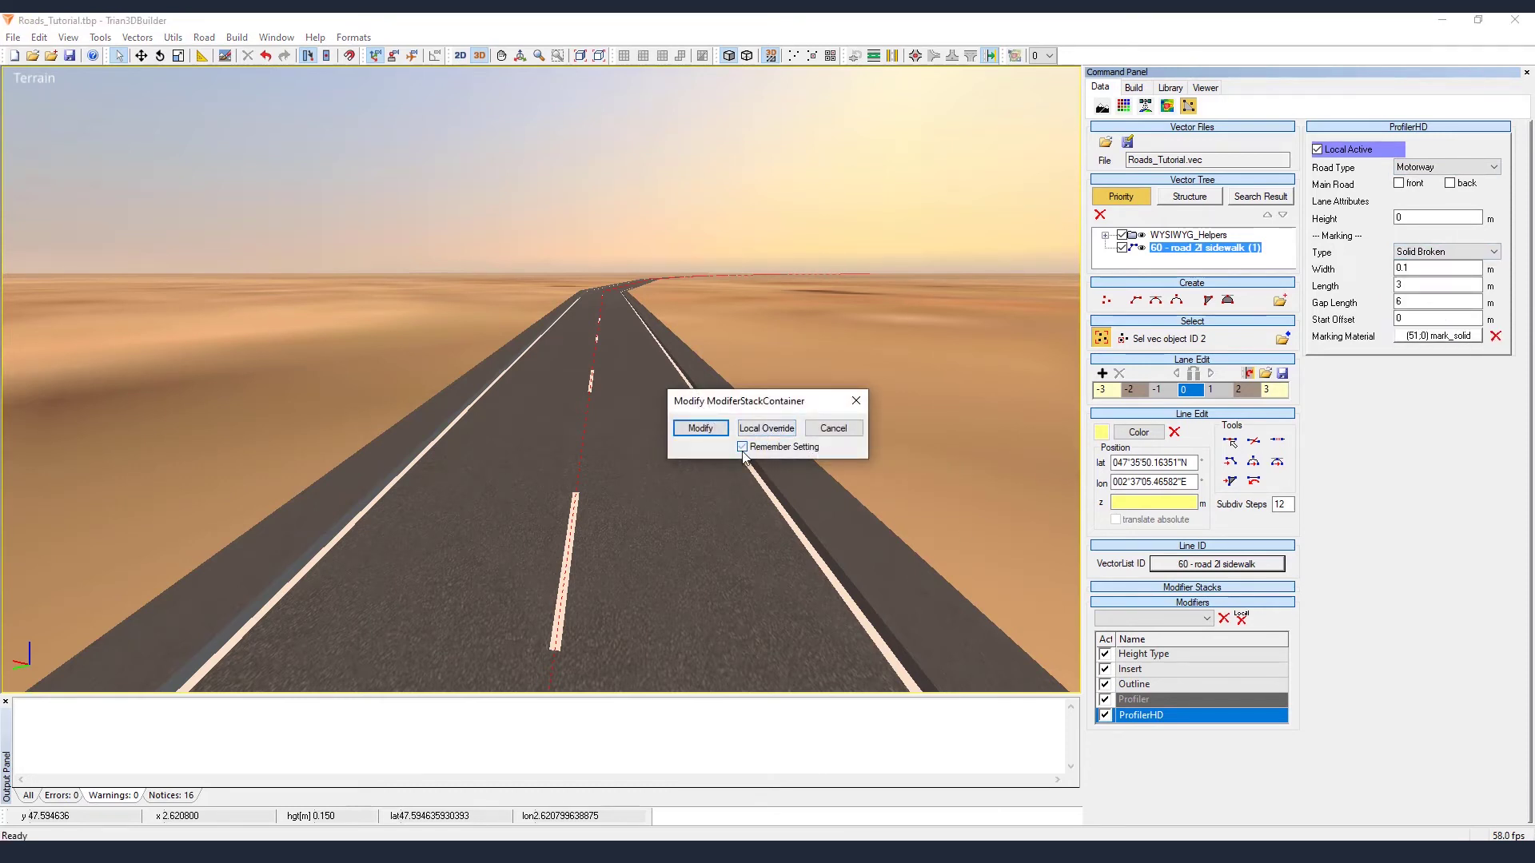
click(783, 428)
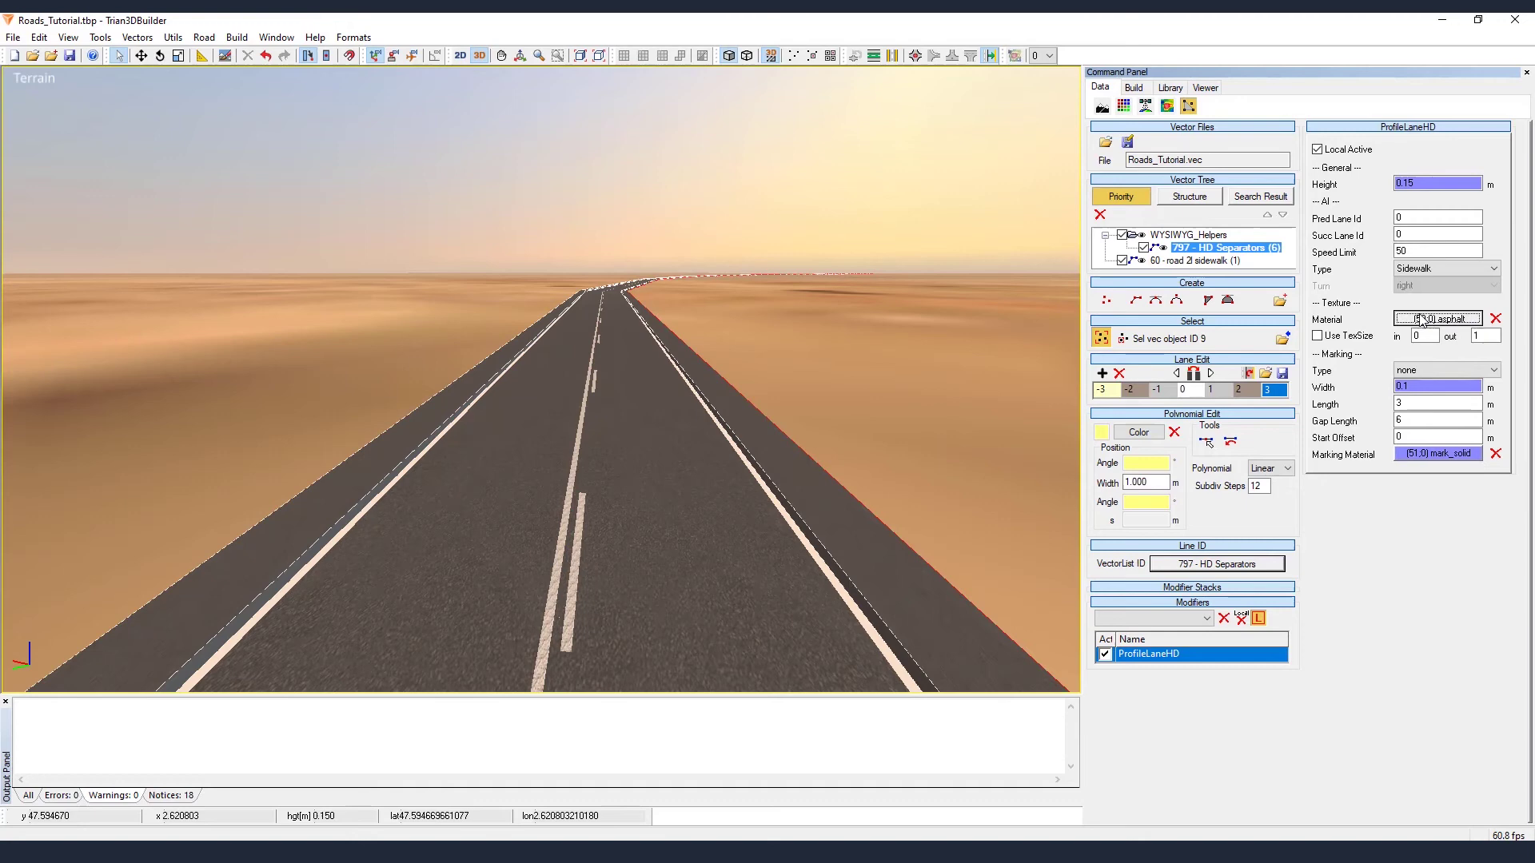
- Confirm the sidewalk paving material, then select the curb lane
click(85, 274)
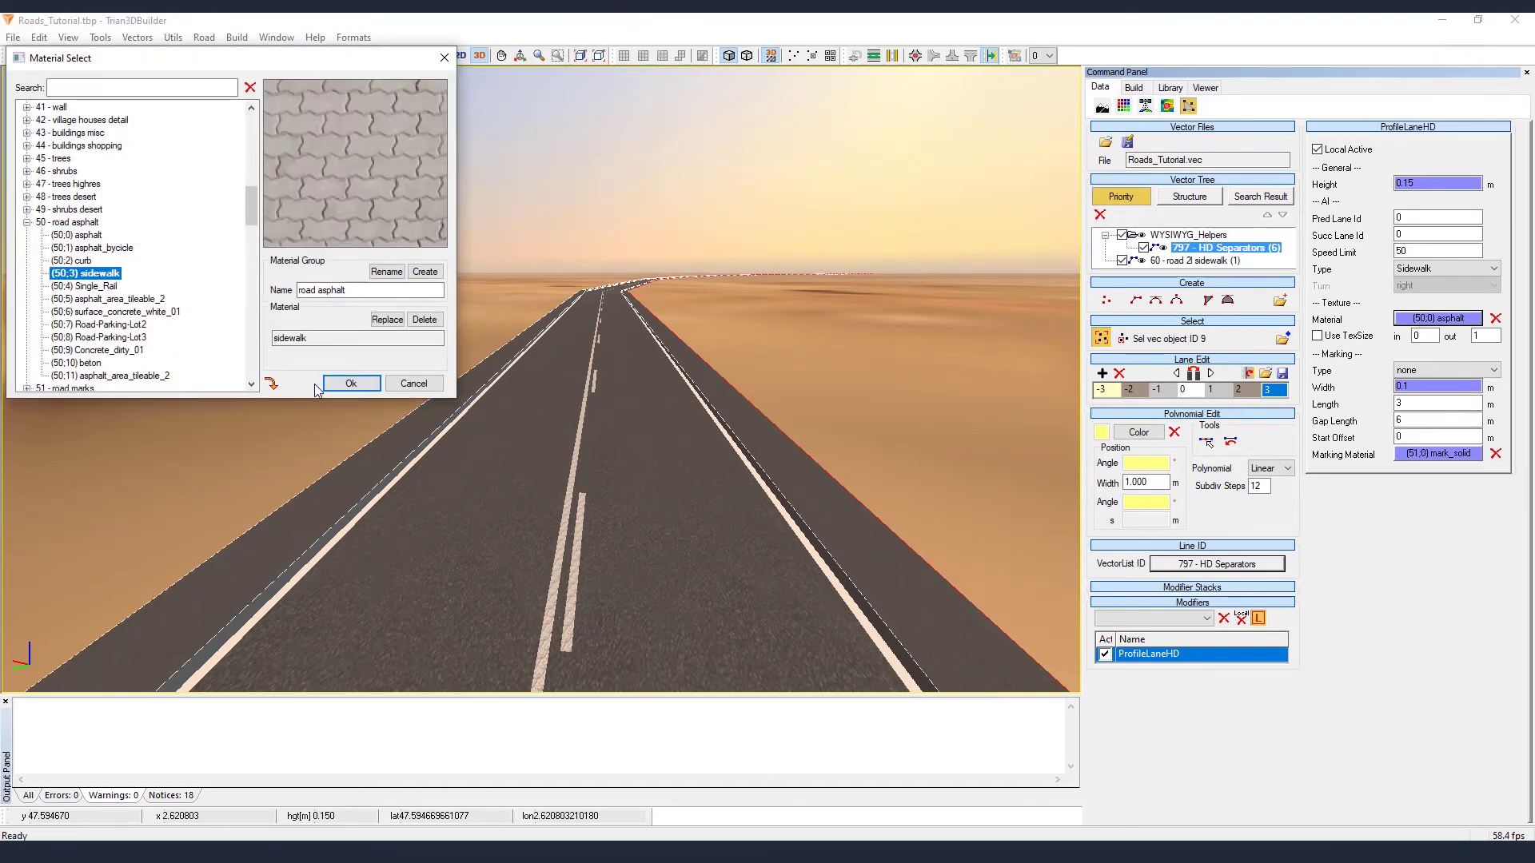
click(351, 384)
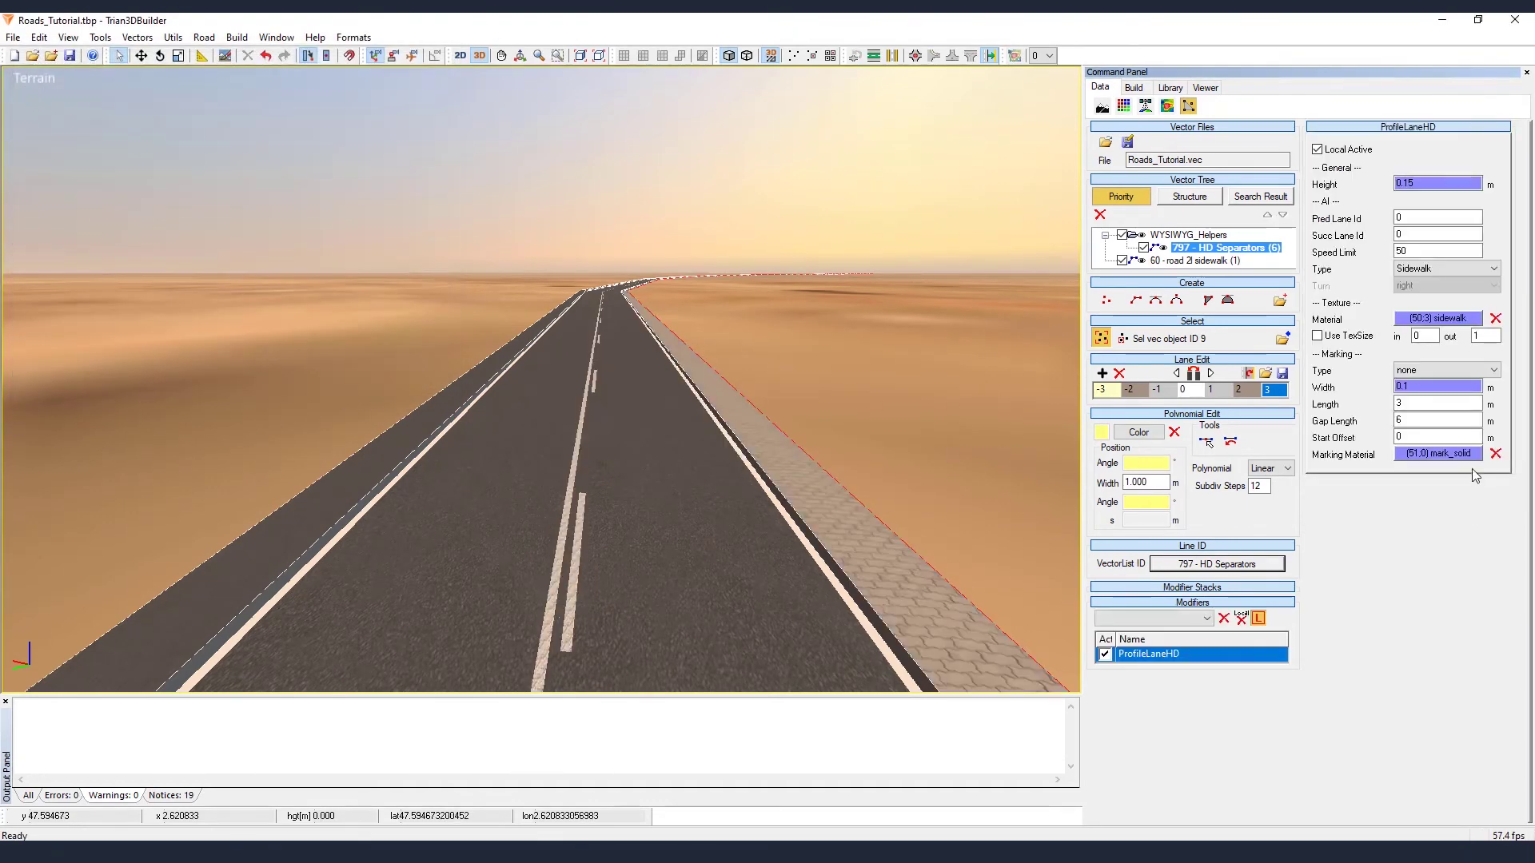
click(1251, 391)
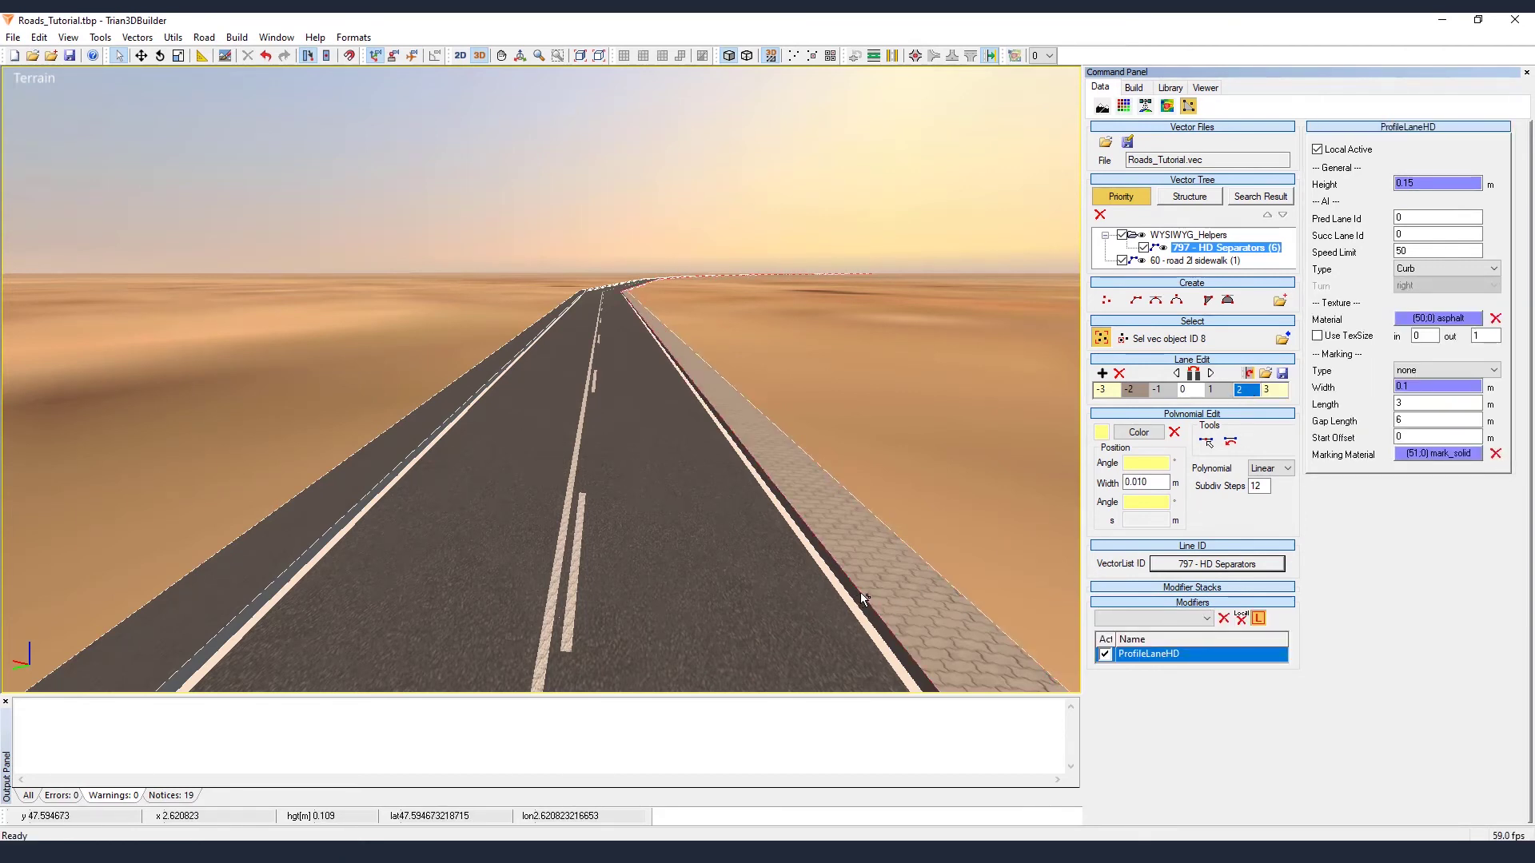
click(1211, 390)
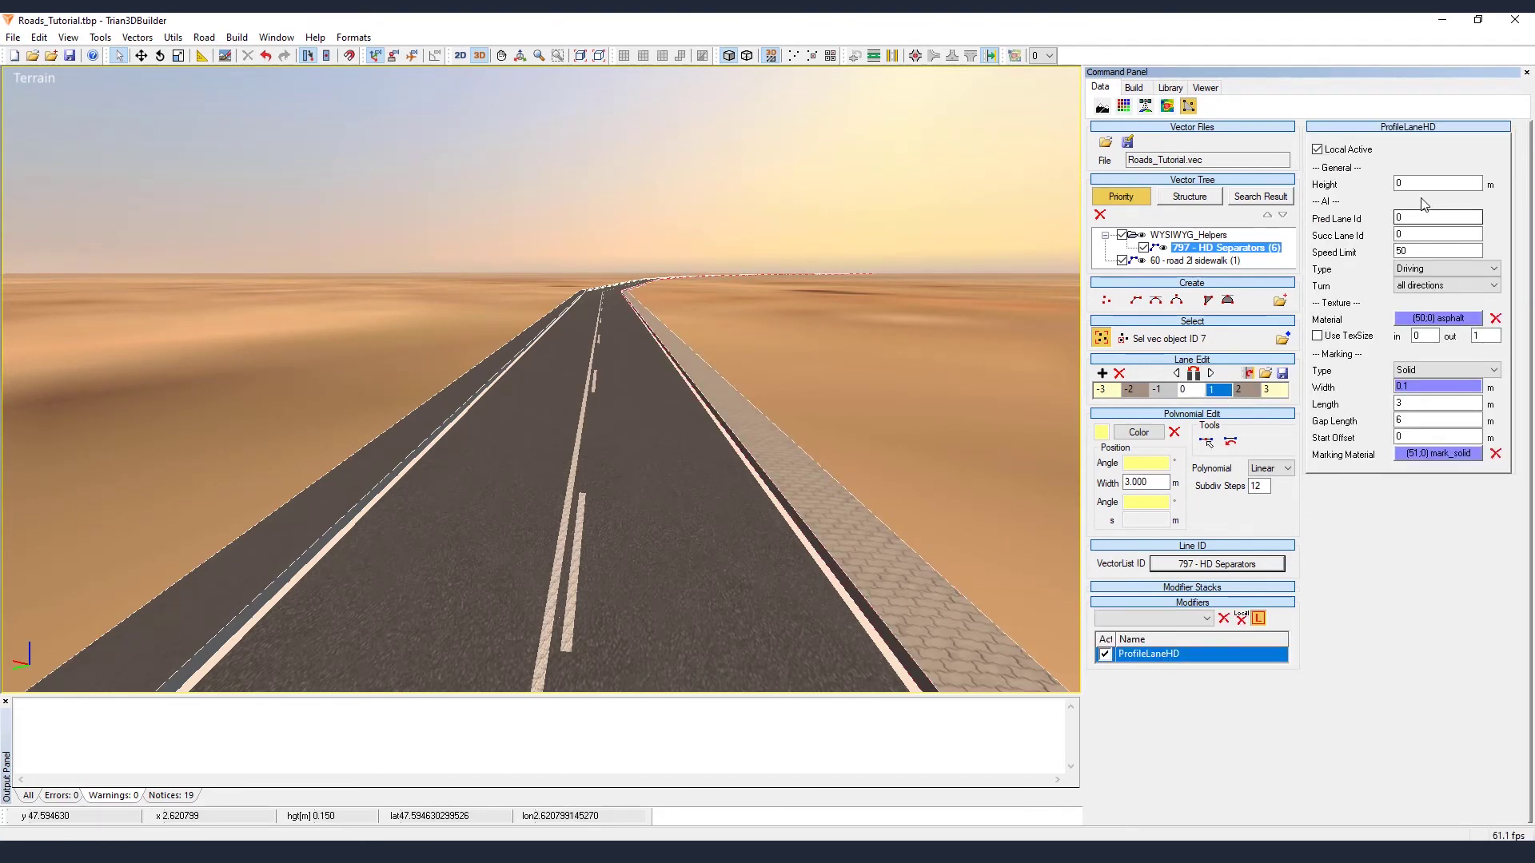
click(1252, 392)
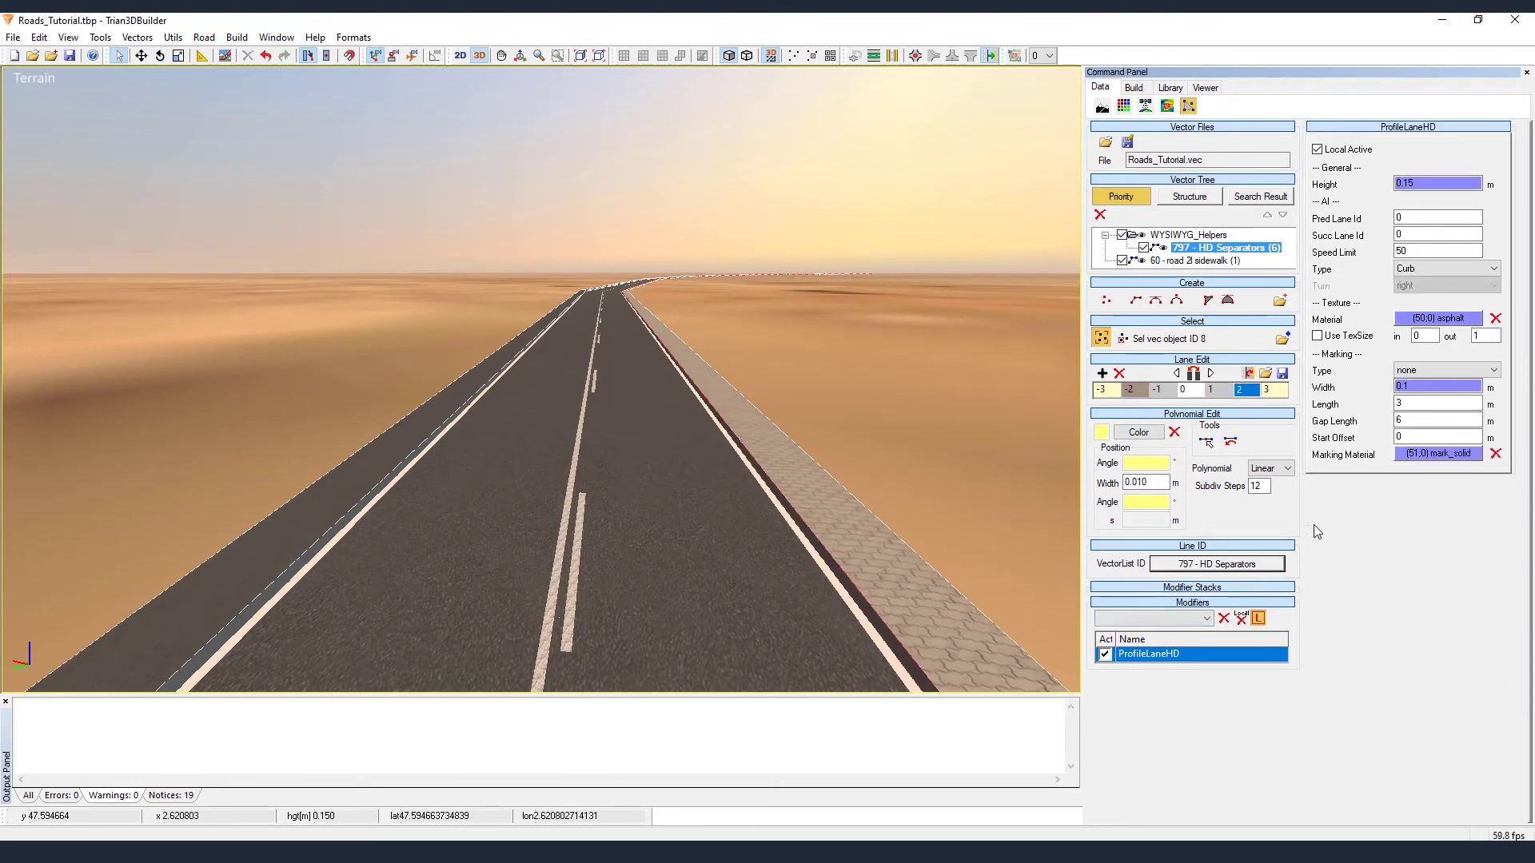
- Change the curb lane's material to (50;2) curb
click(1434, 320)
click(84, 262)
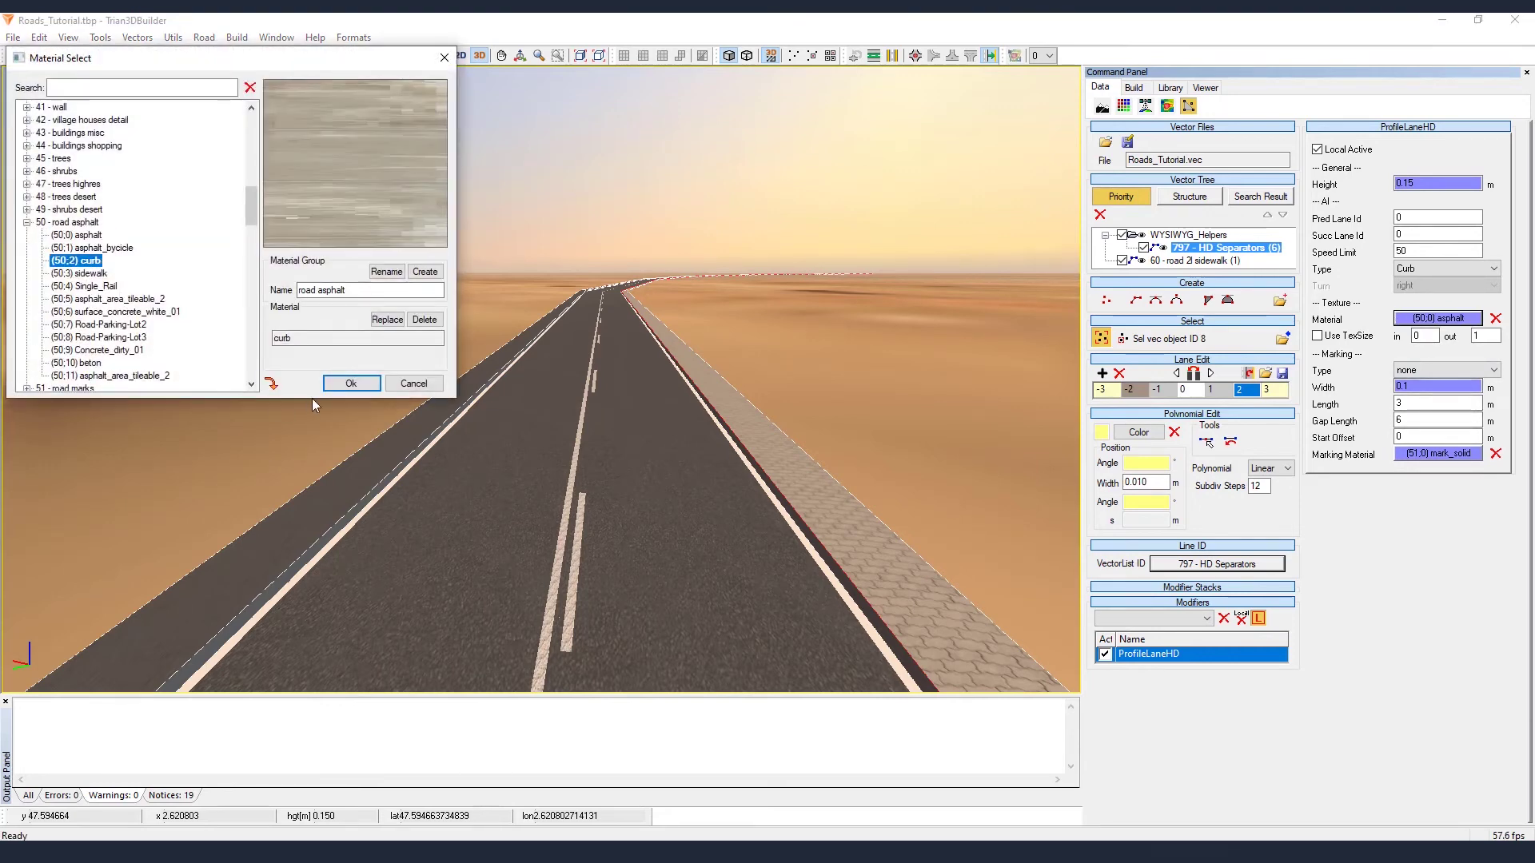
click(351, 383)
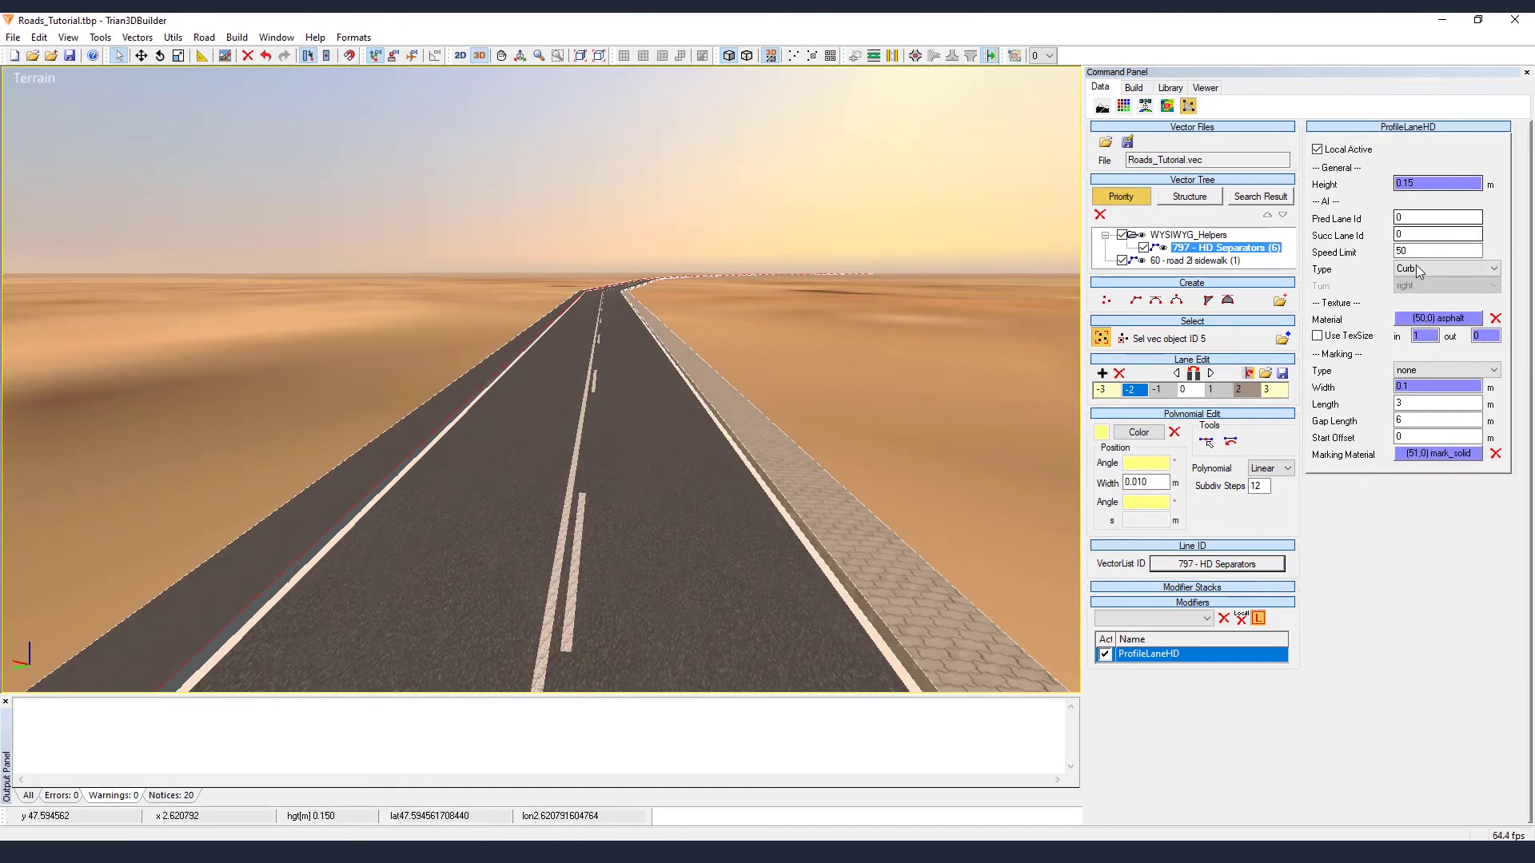
click(1438, 318)
click(67, 261)
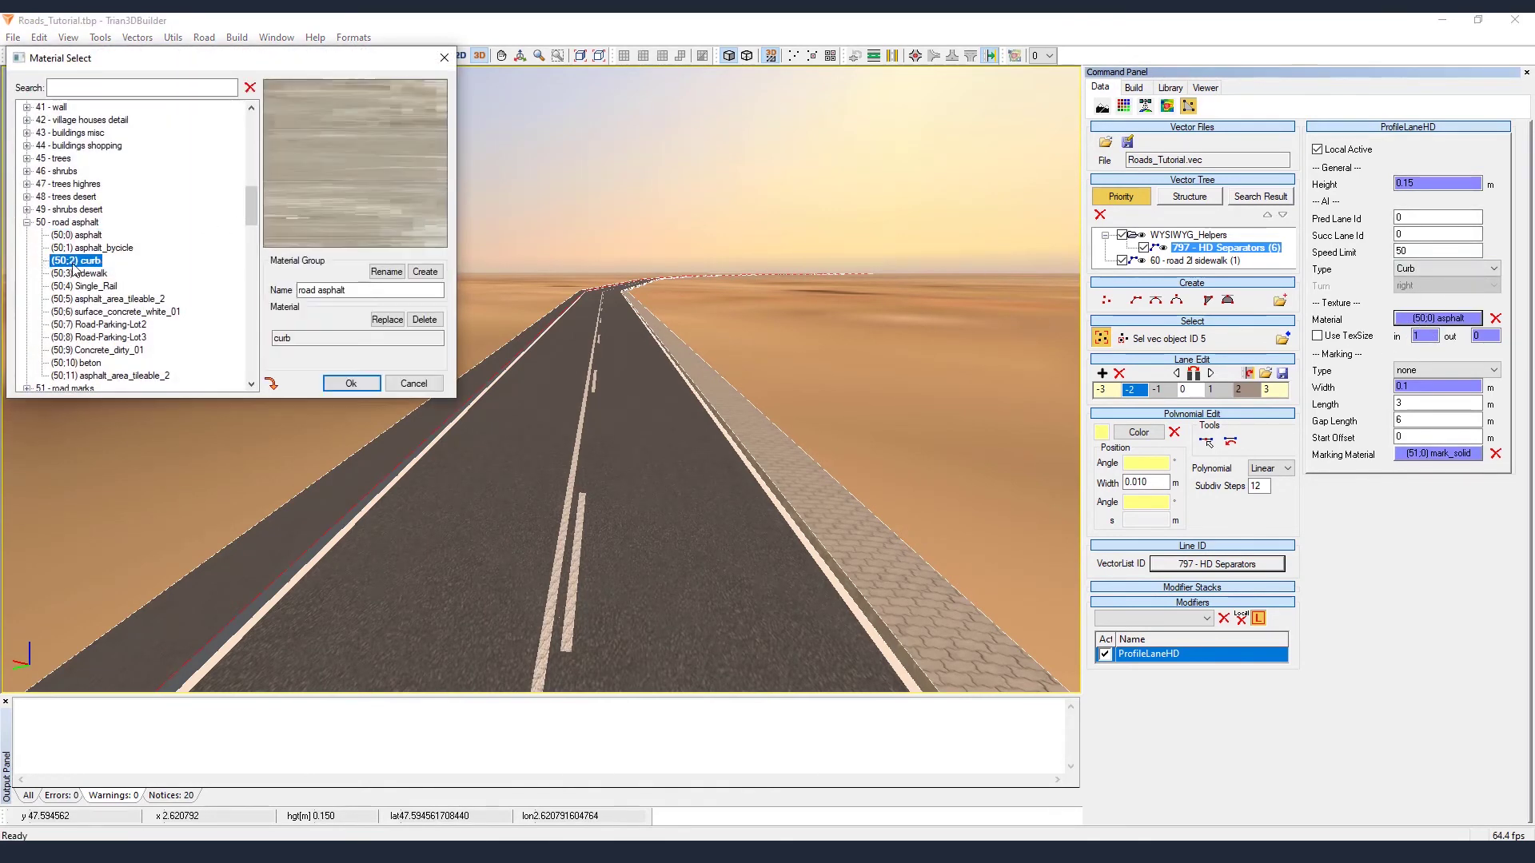
click(342, 387)
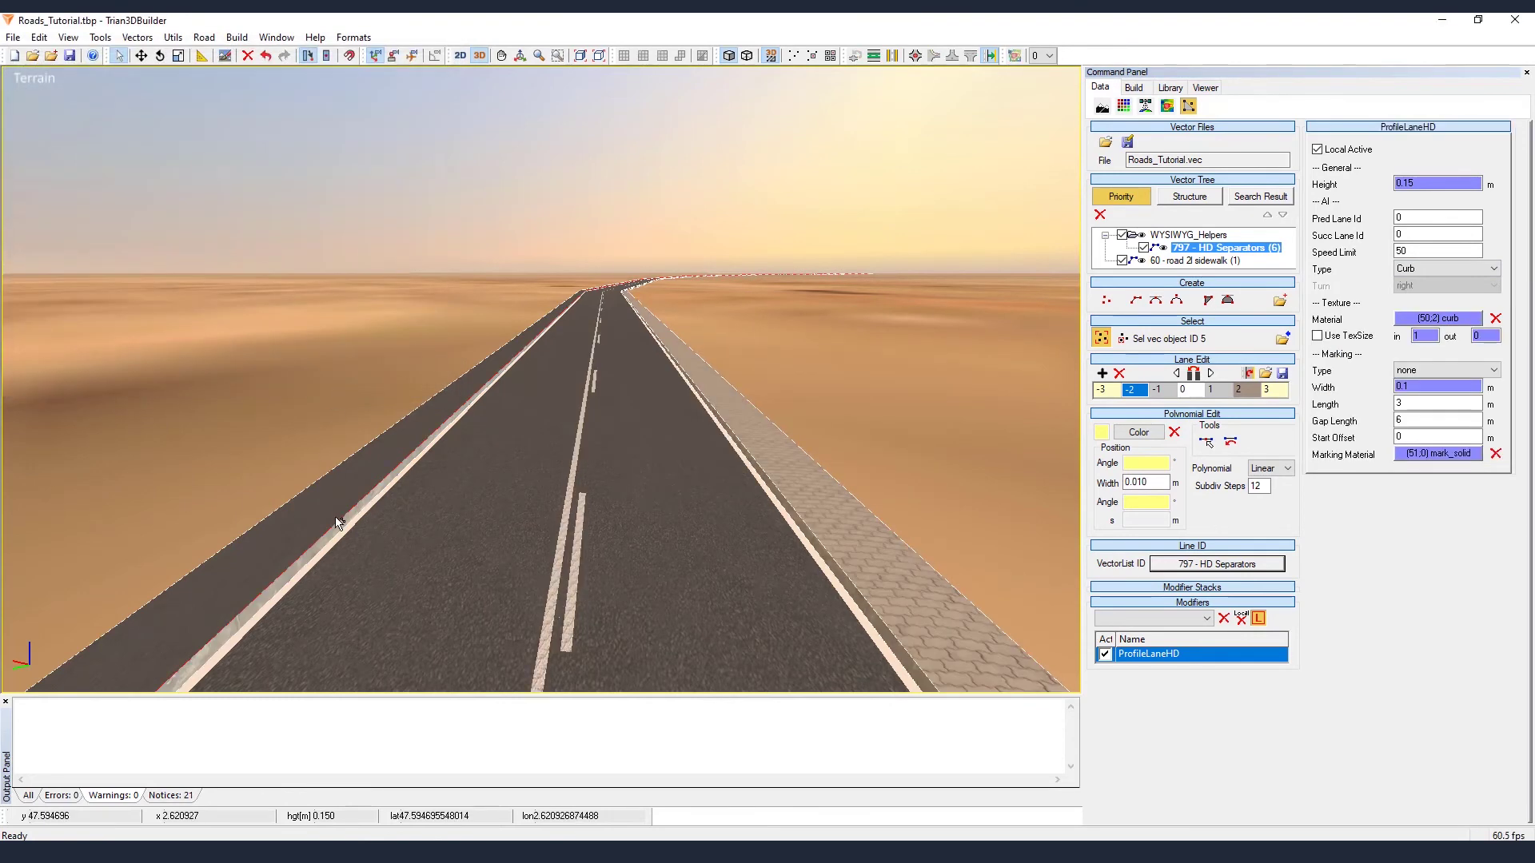
- Set the outer left lane -3 width to 2 m
click(294, 499)
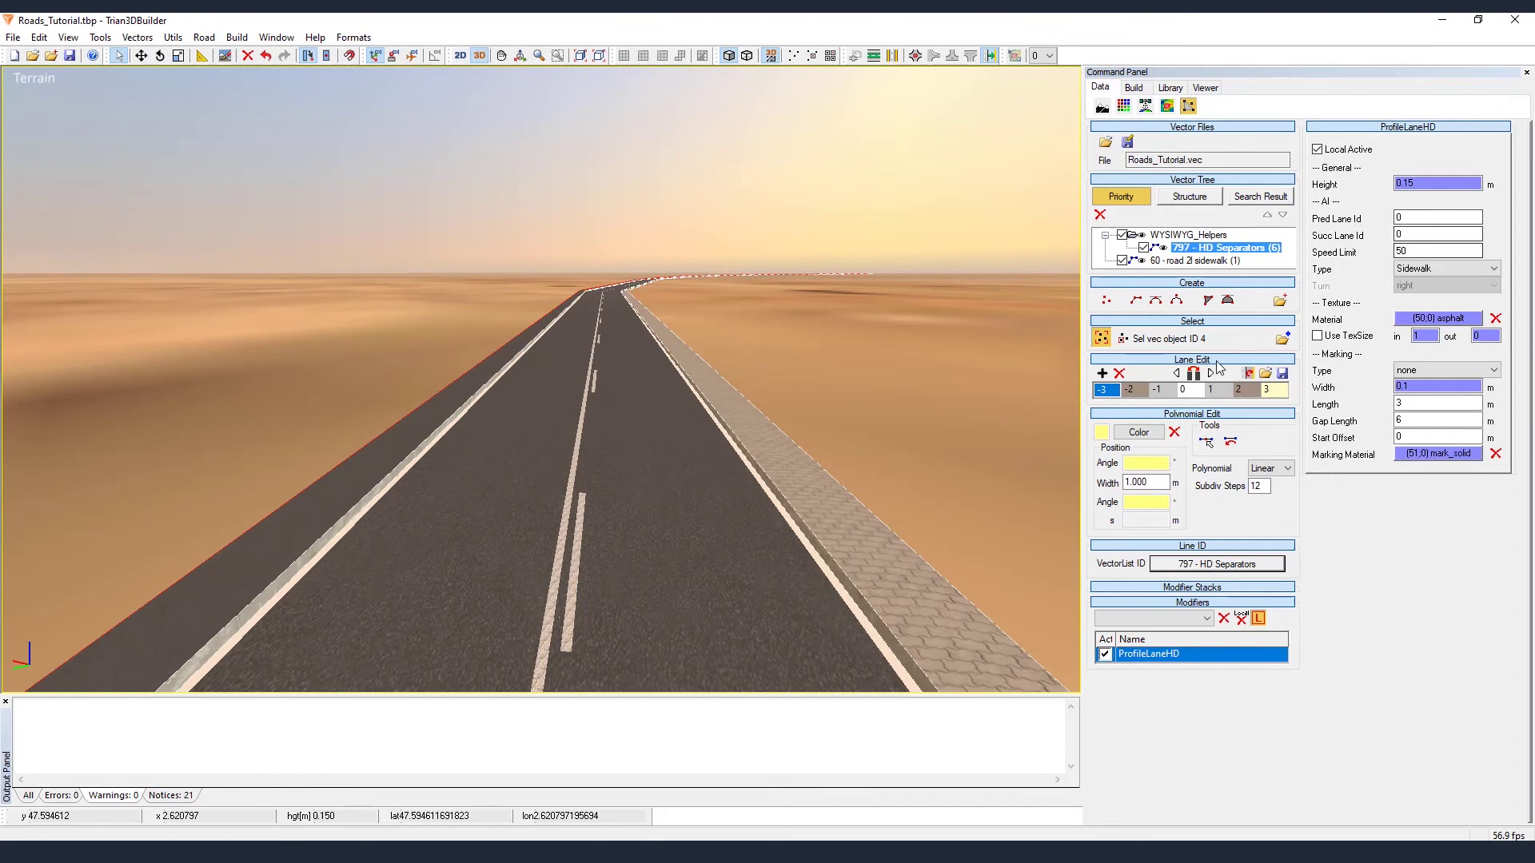
double_click(1135, 482)
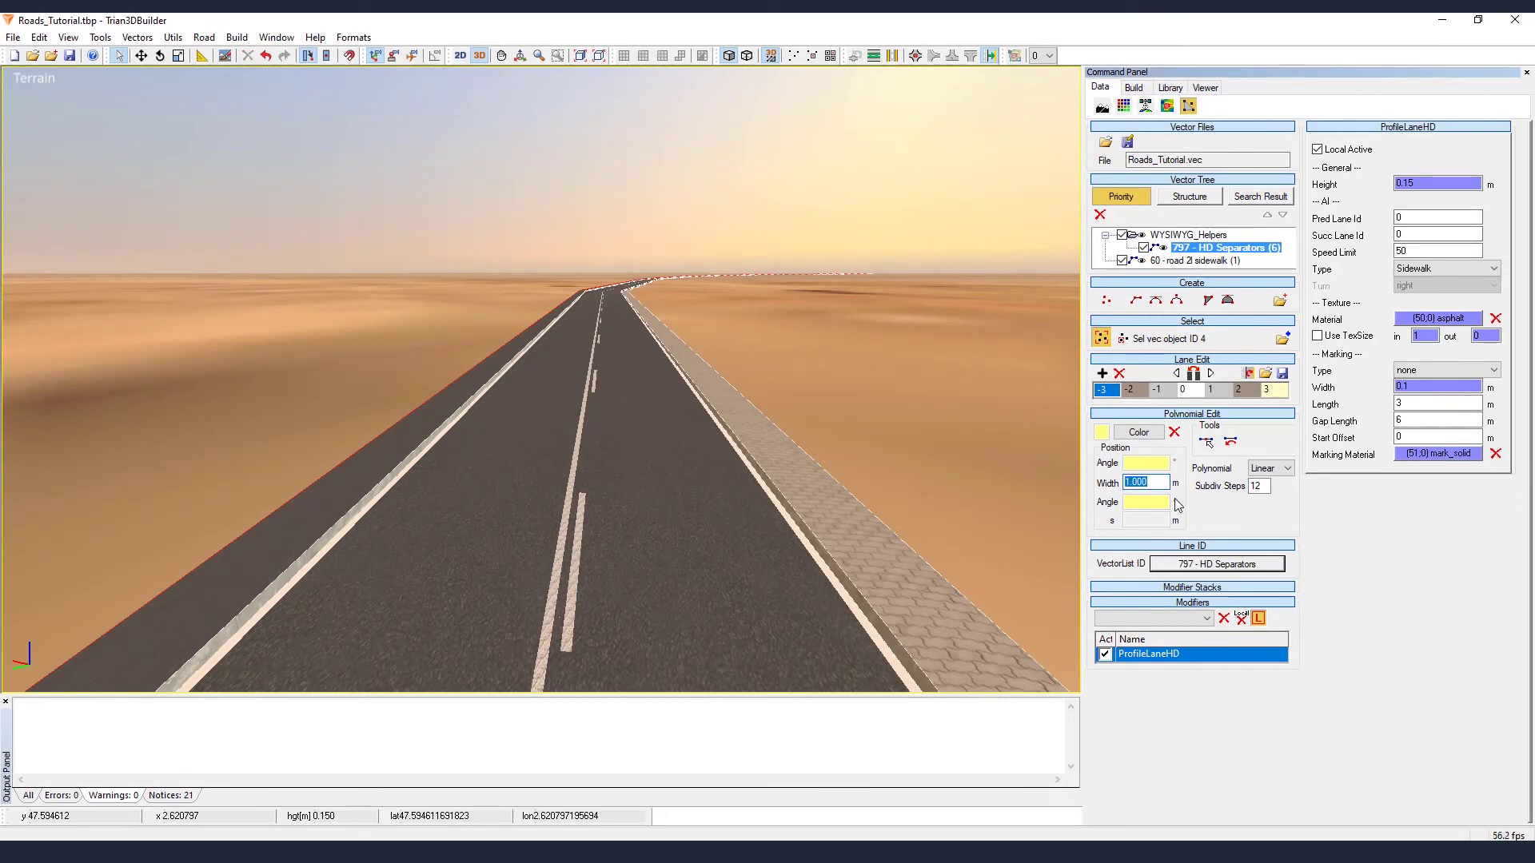
text(3)
key(Return)
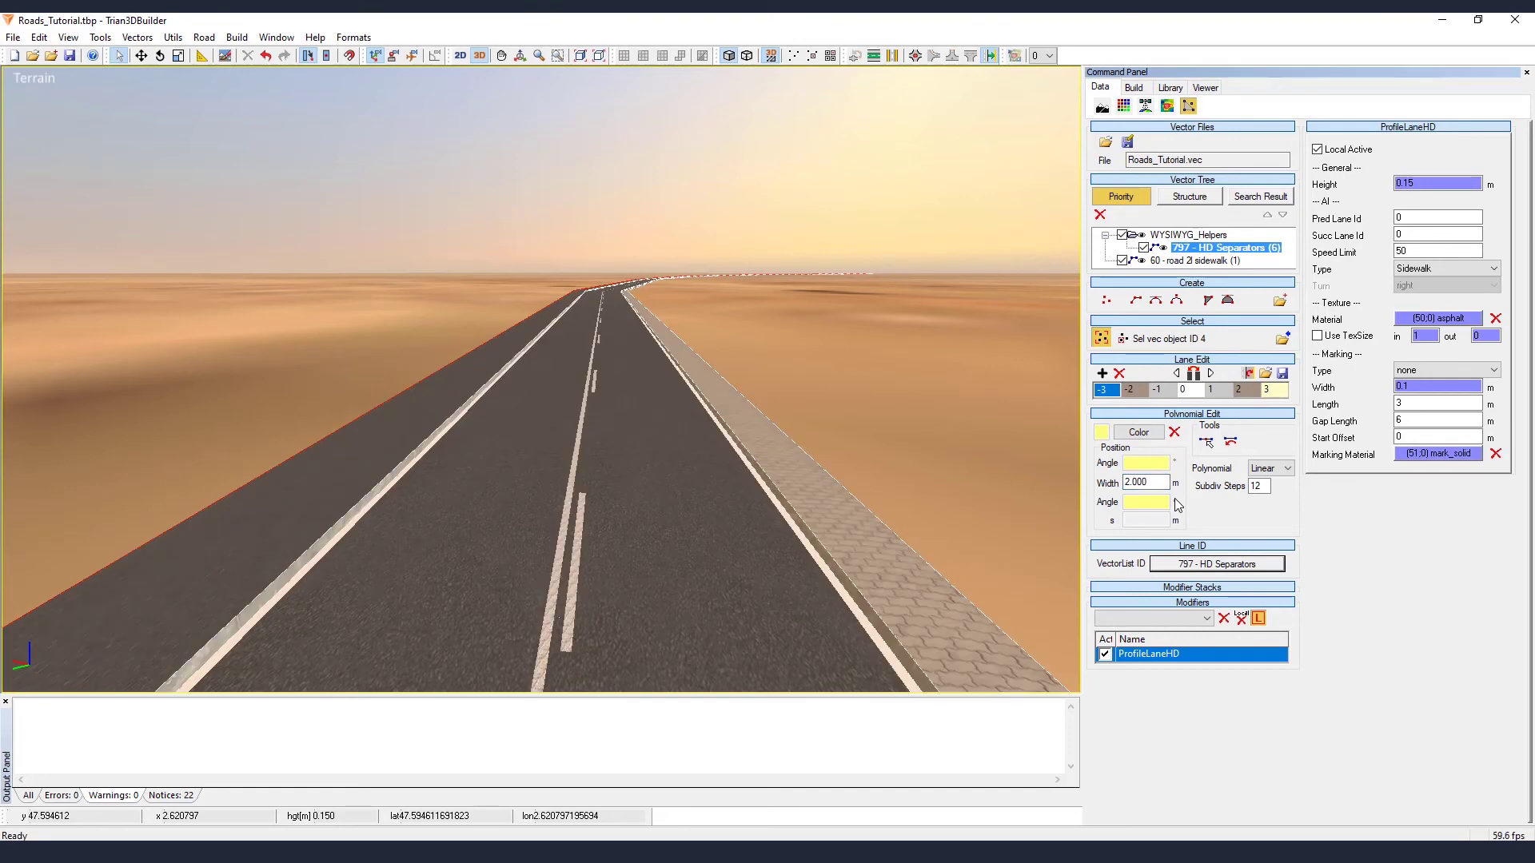
- Give lane -3 the (50;3) sidewalk material, then select the left driving lane
click(1433, 319)
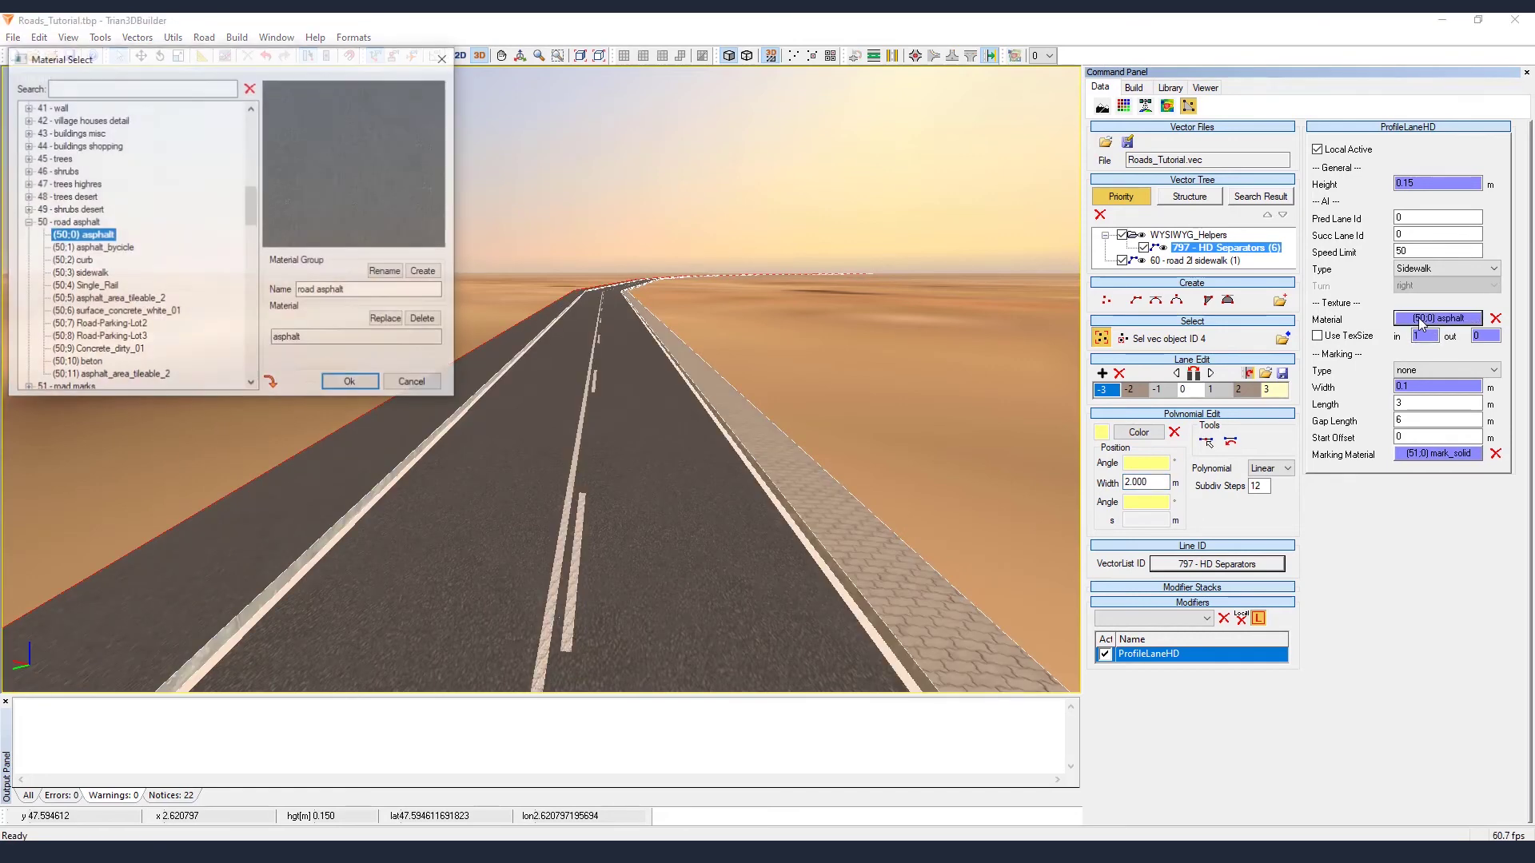
click(88, 275)
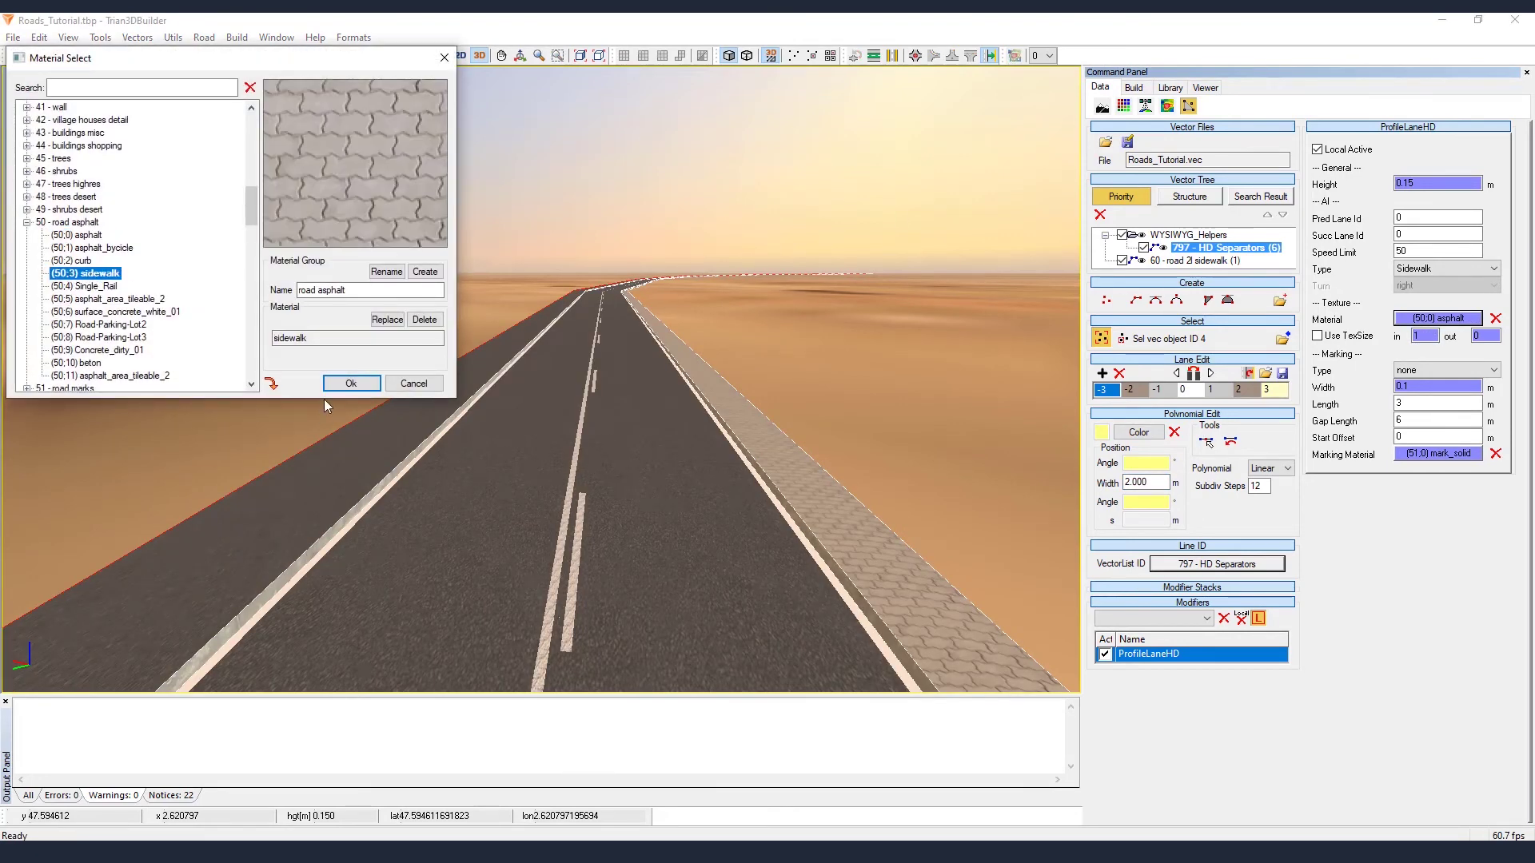
click(339, 385)
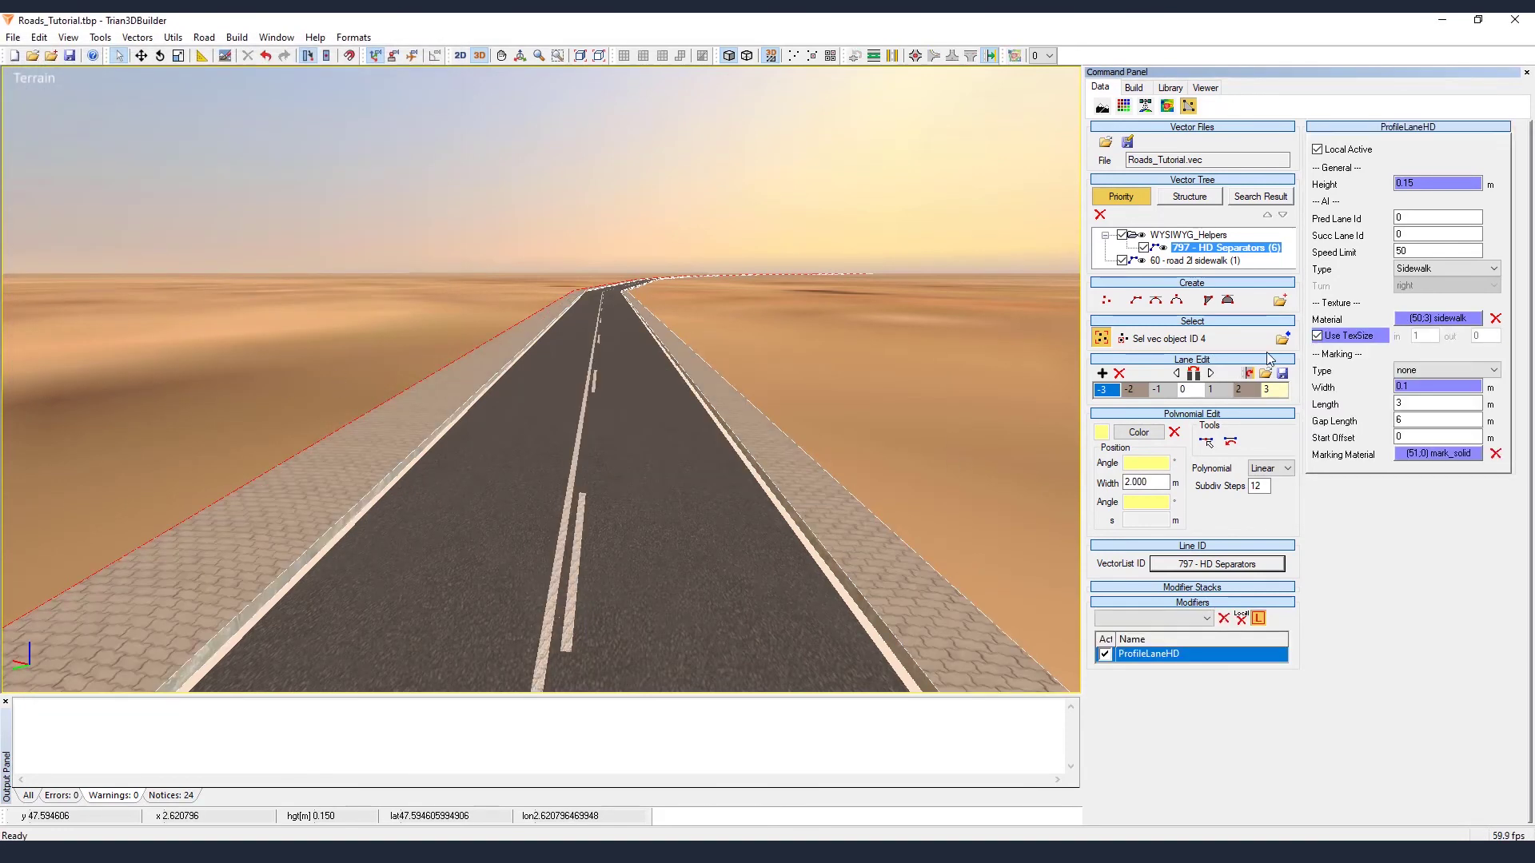
click(1179, 392)
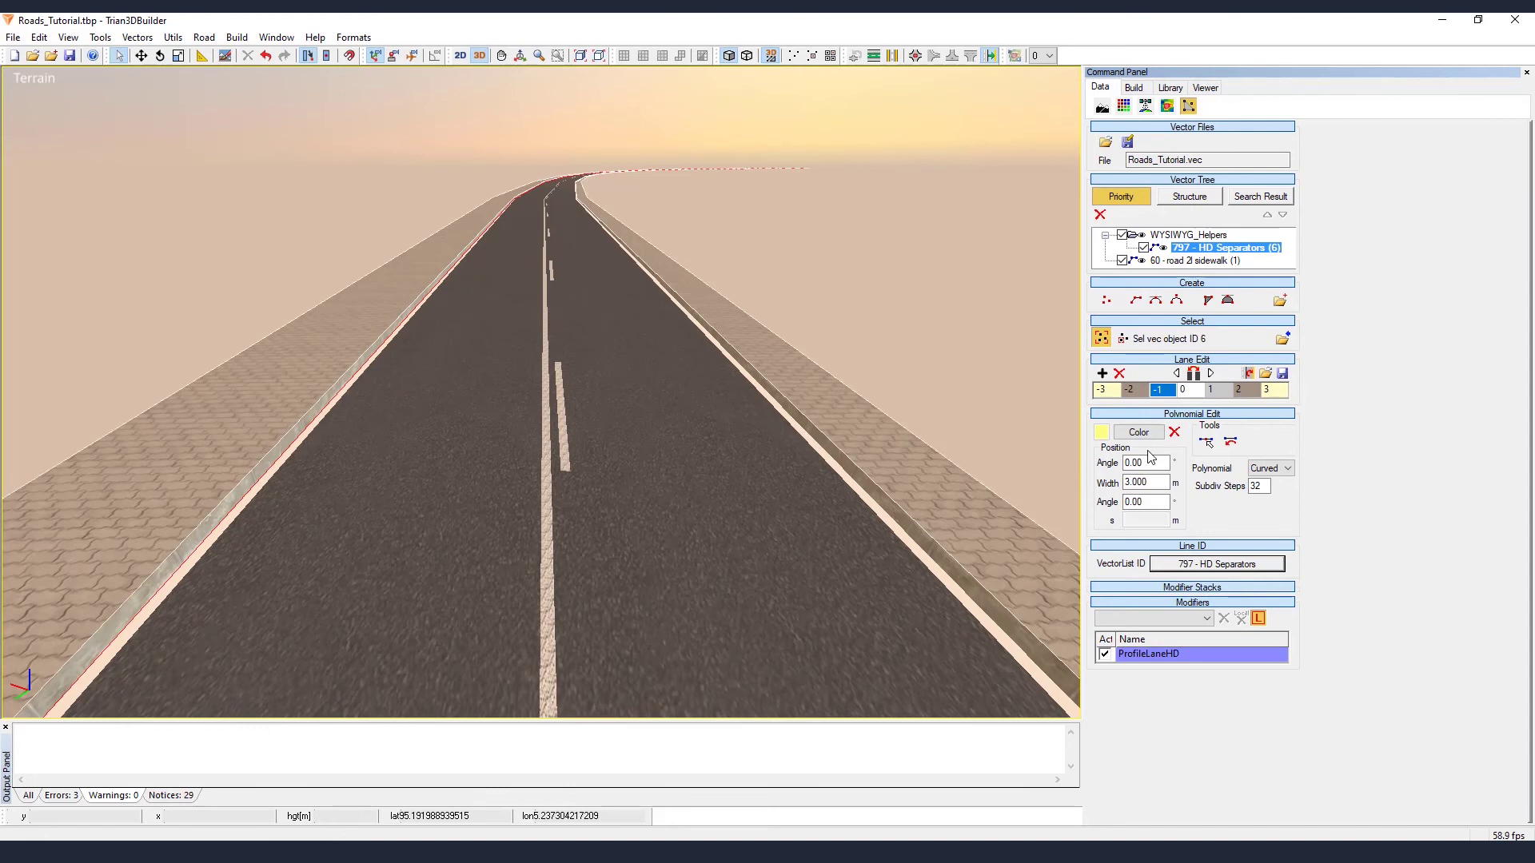
- Set the left lane's (-1) width Polynomial to Linear and apply it to the road
click(1207, 443)
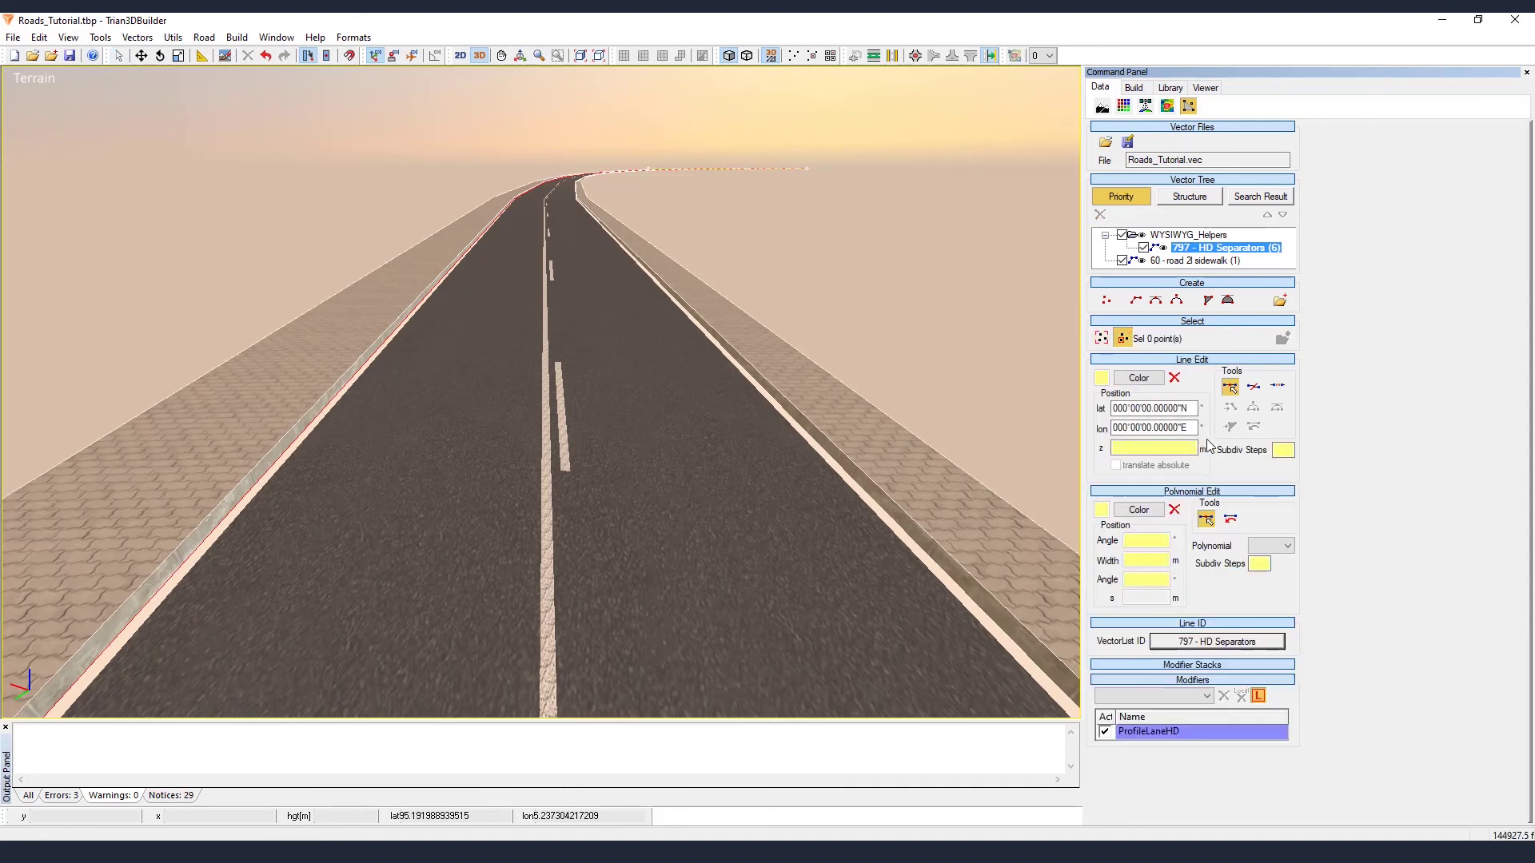
click(1102, 339)
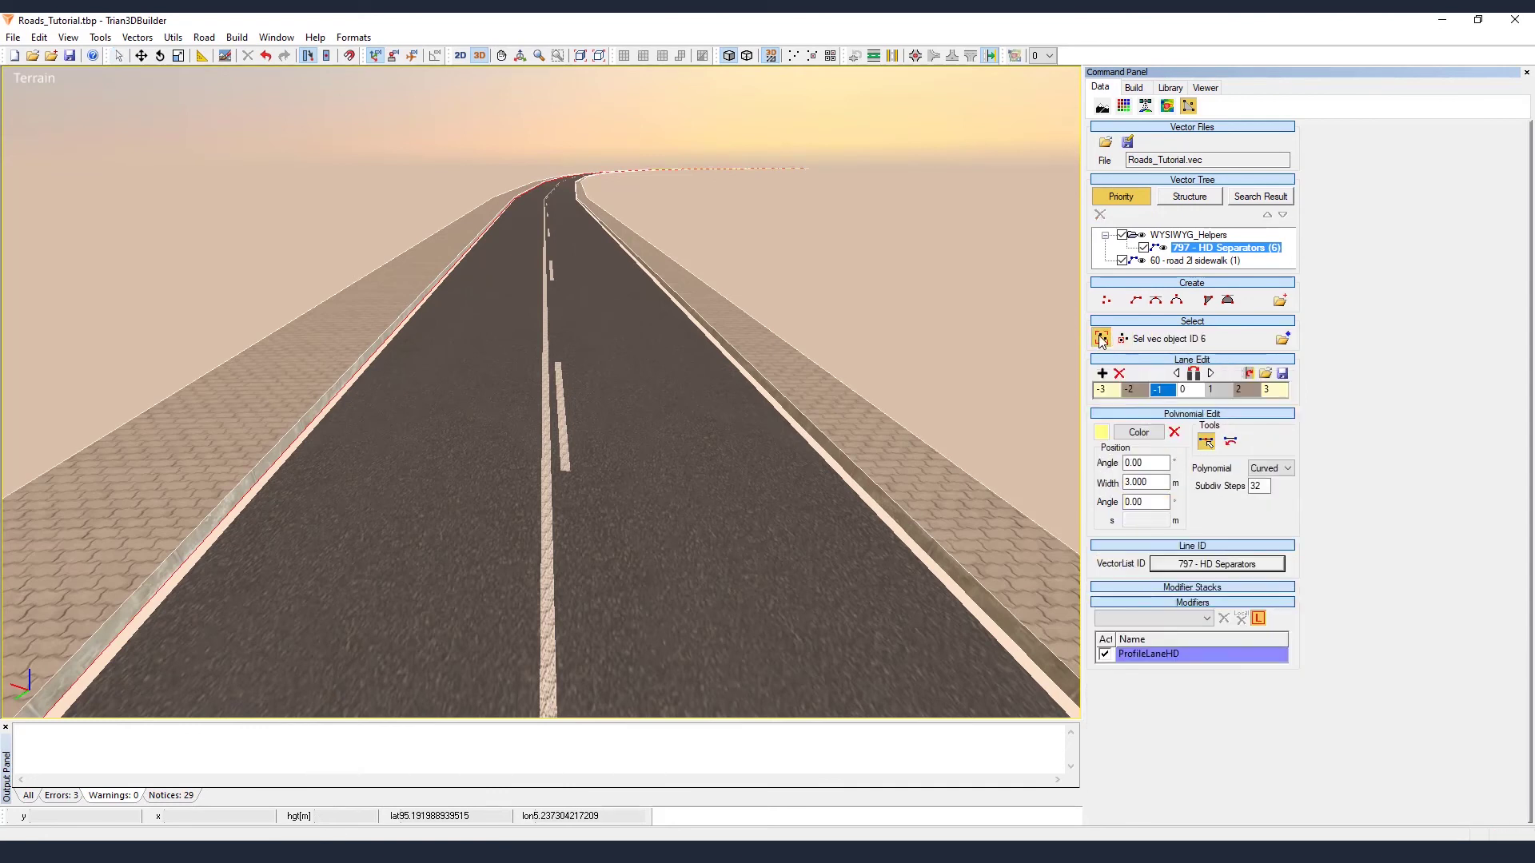
click(1272, 467)
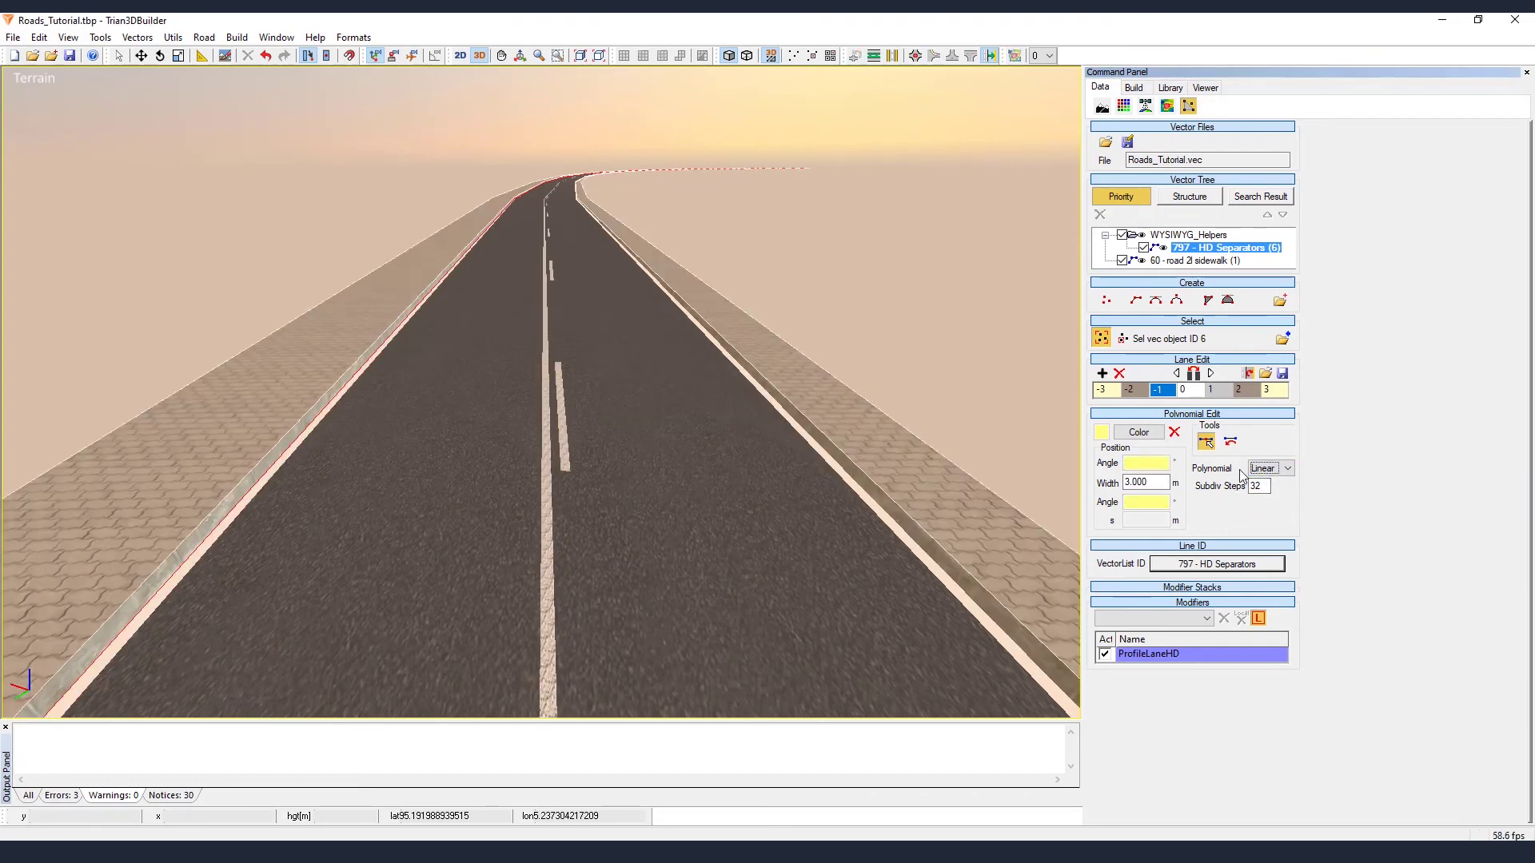
click(249, 492)
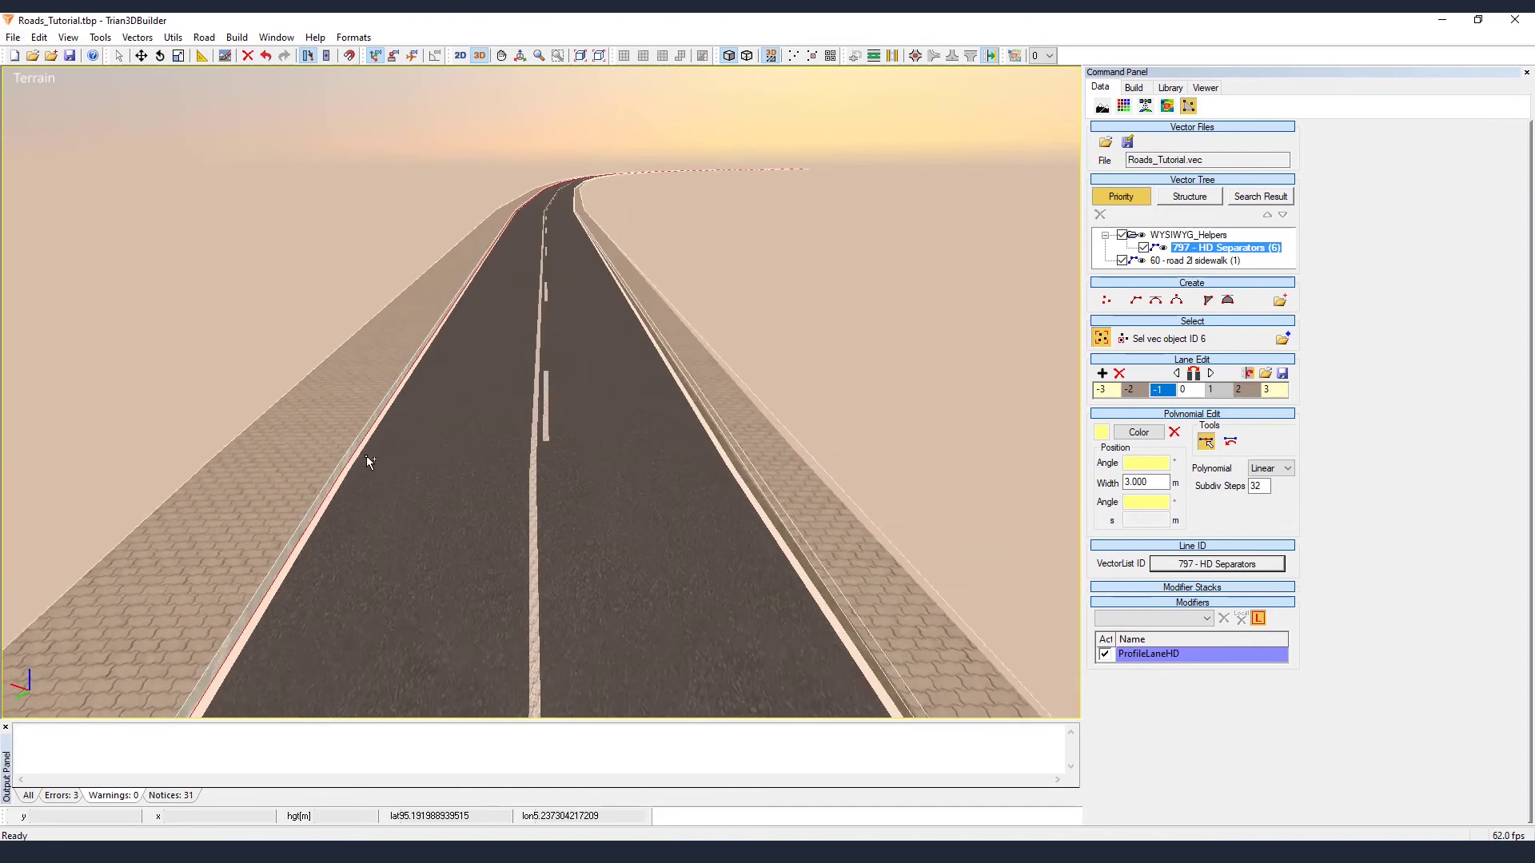
- Insert a new vertex on the left lane's red road-edge line in point mode
click(421, 353)
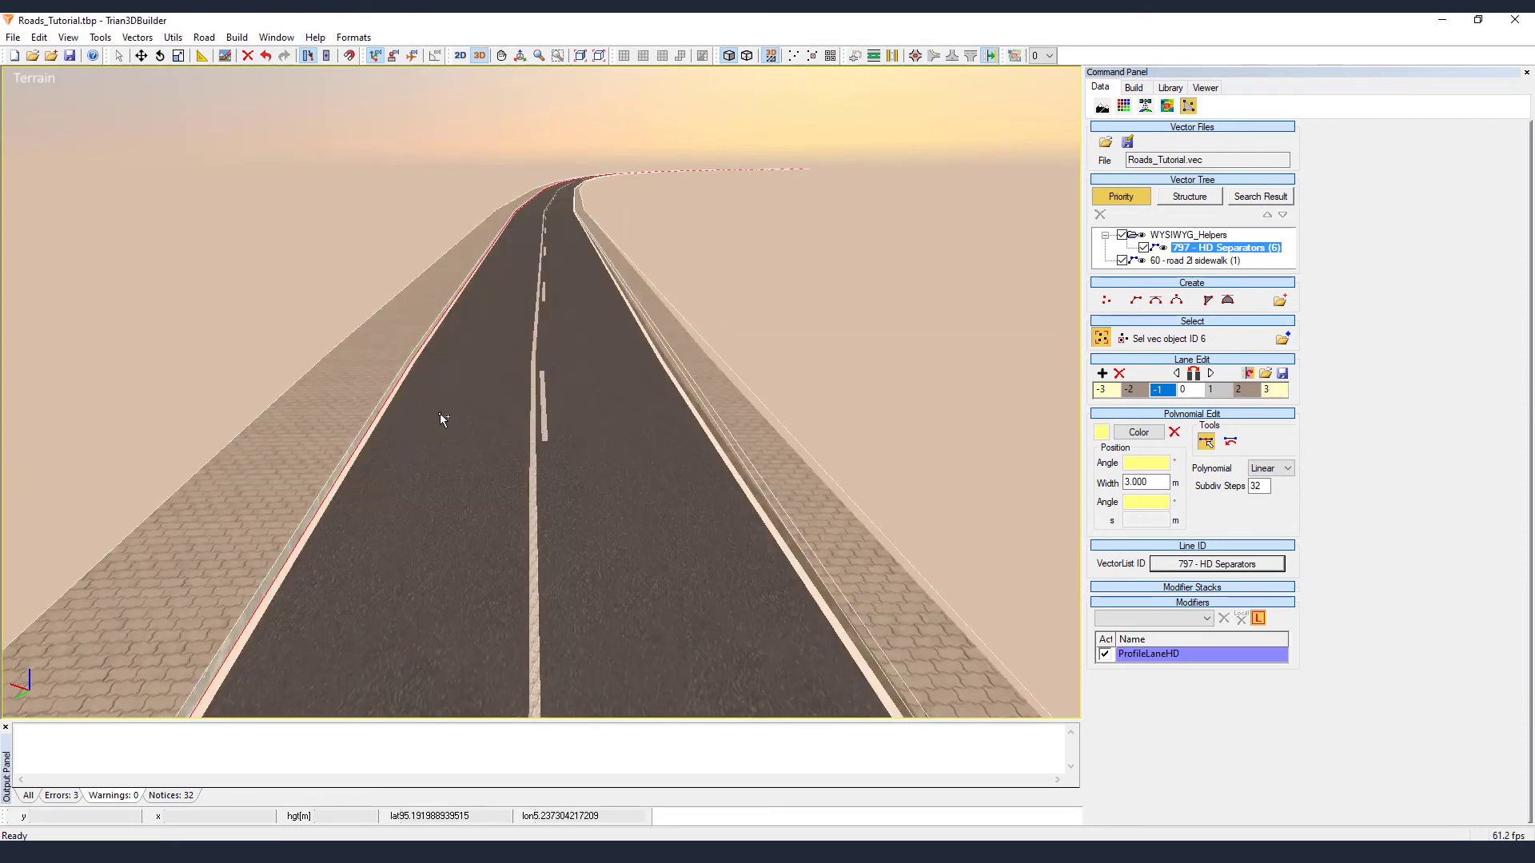
key(p)
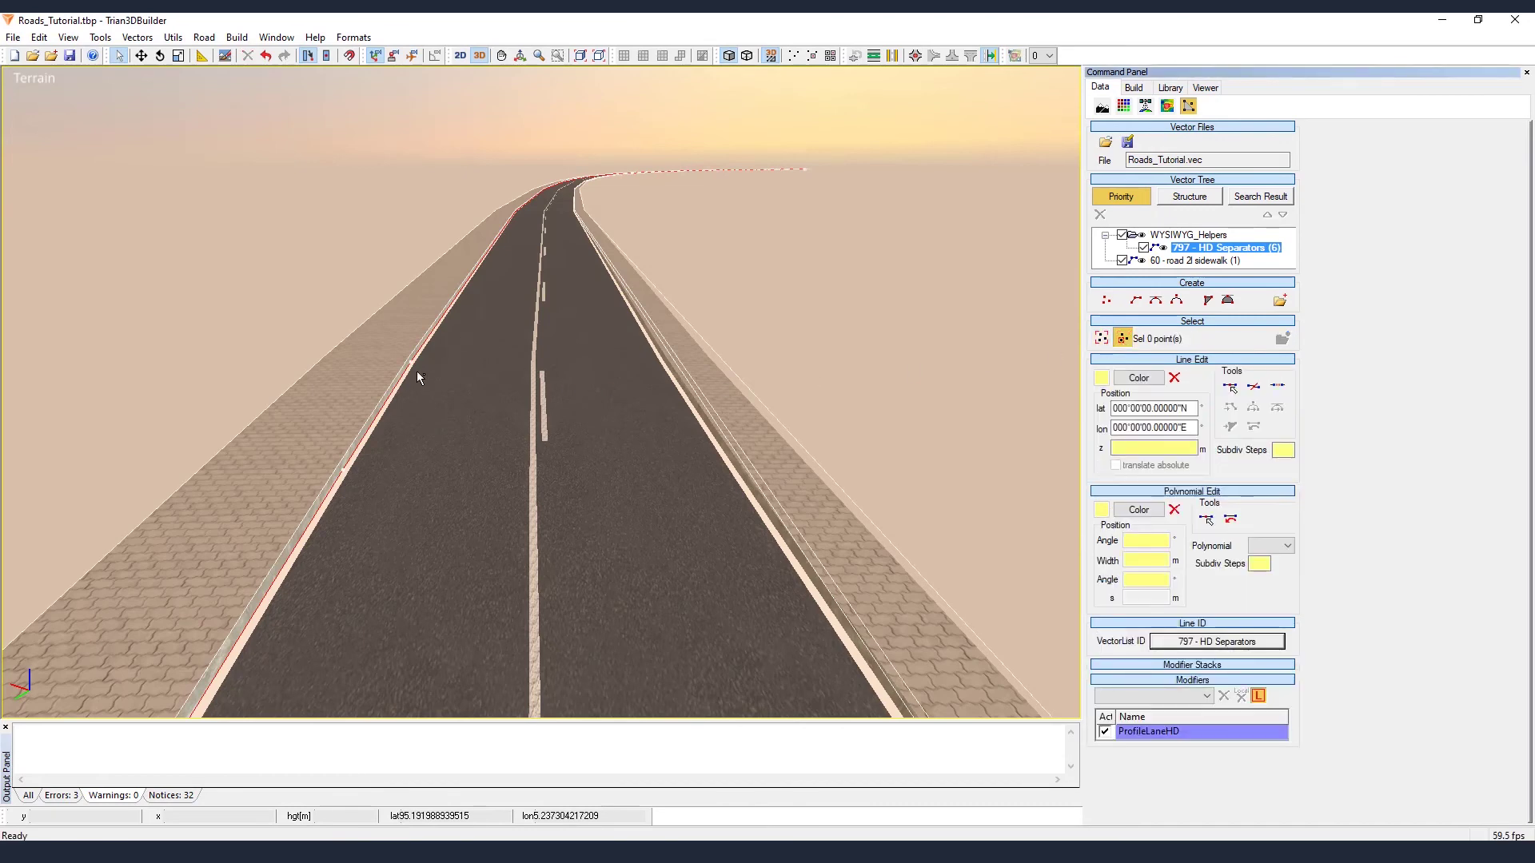
scroll(416, 376, up, 2)
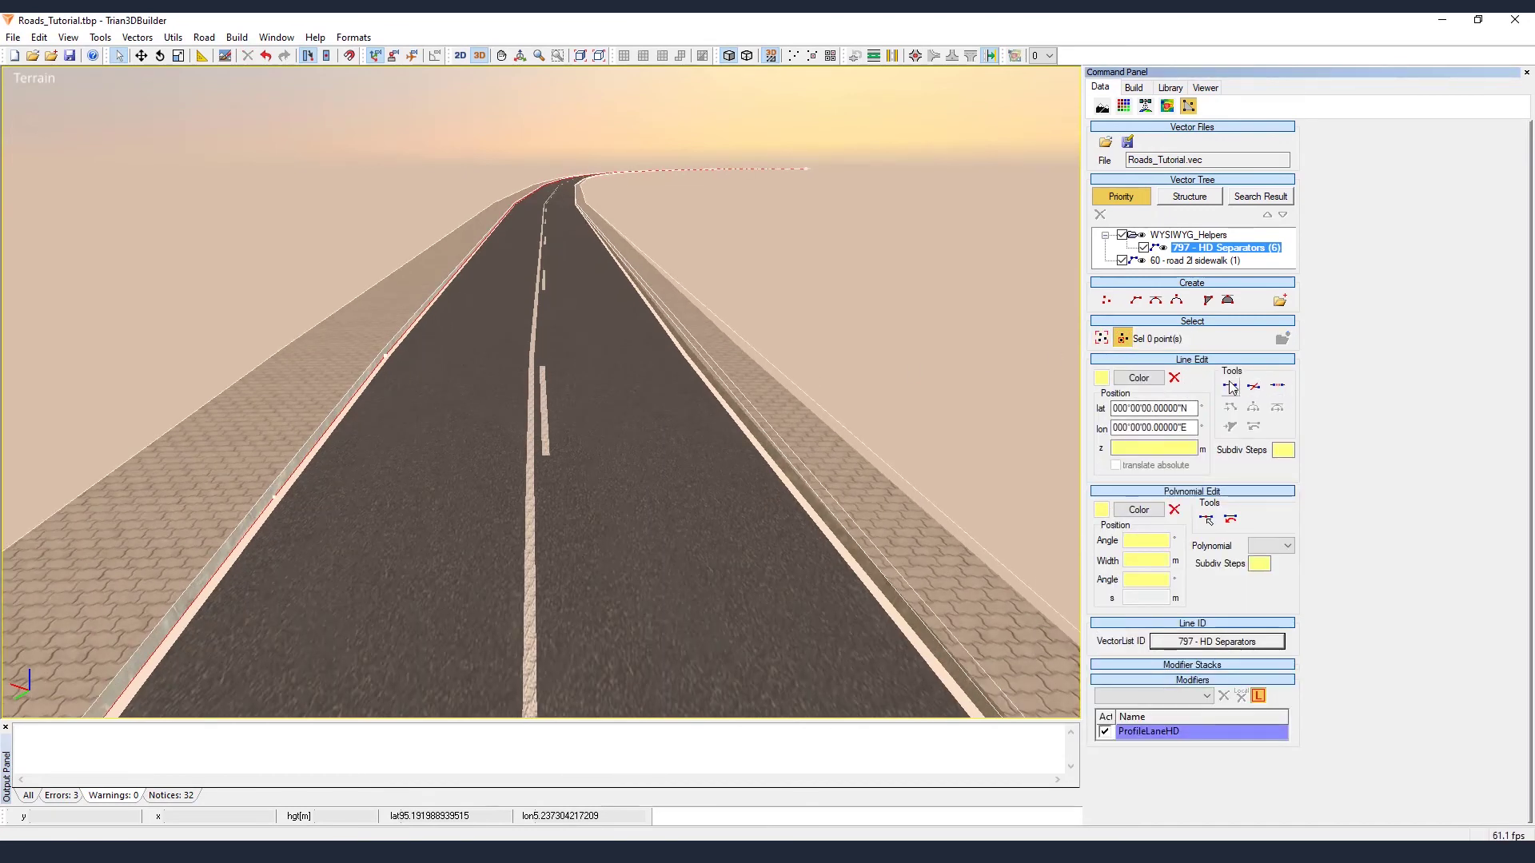
click(1230, 387)
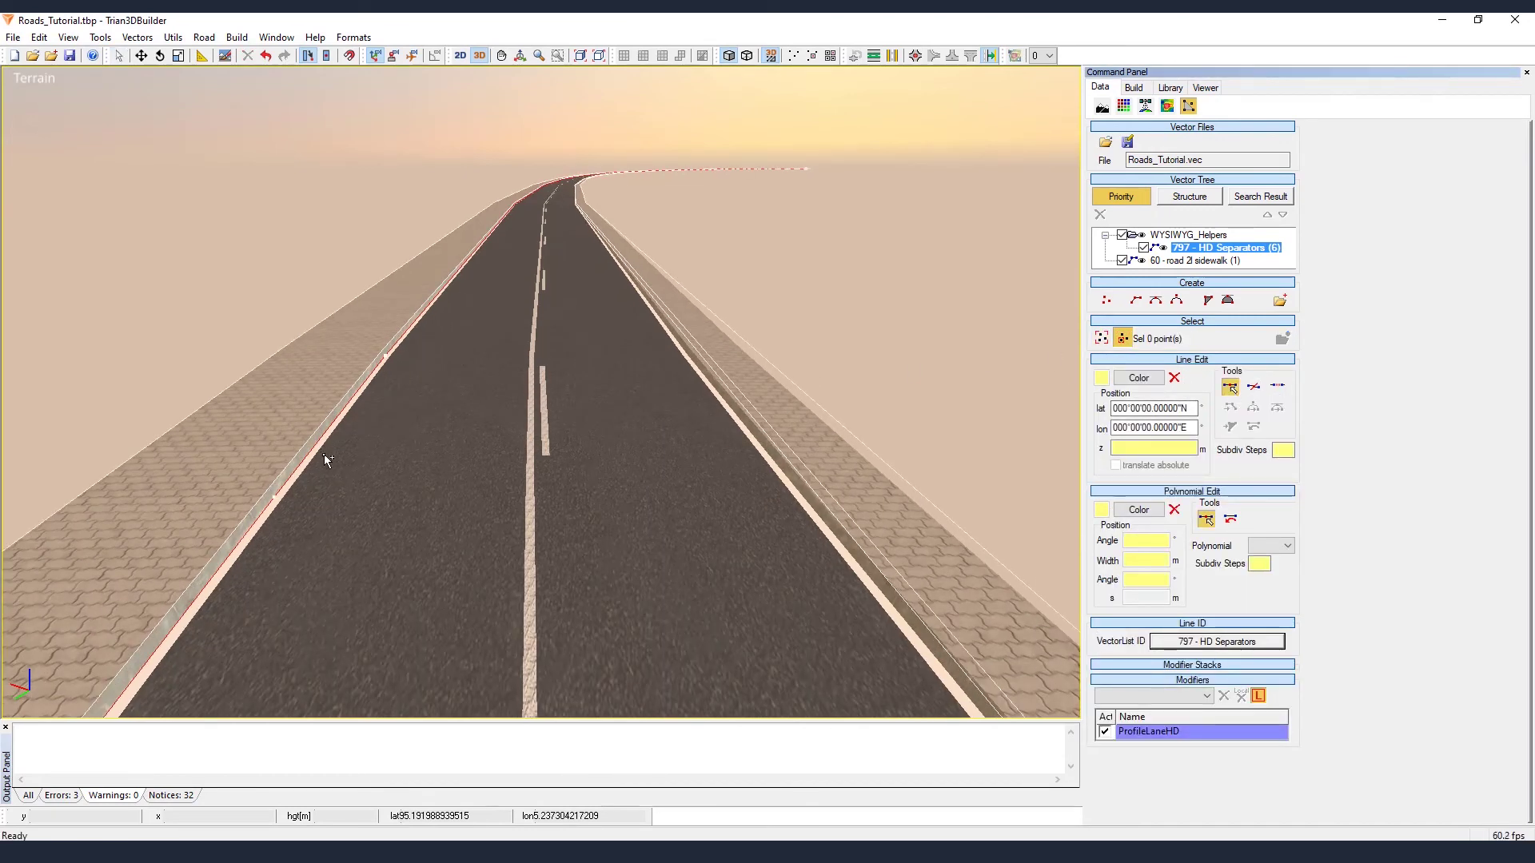
click(411, 327)
key(Escape)
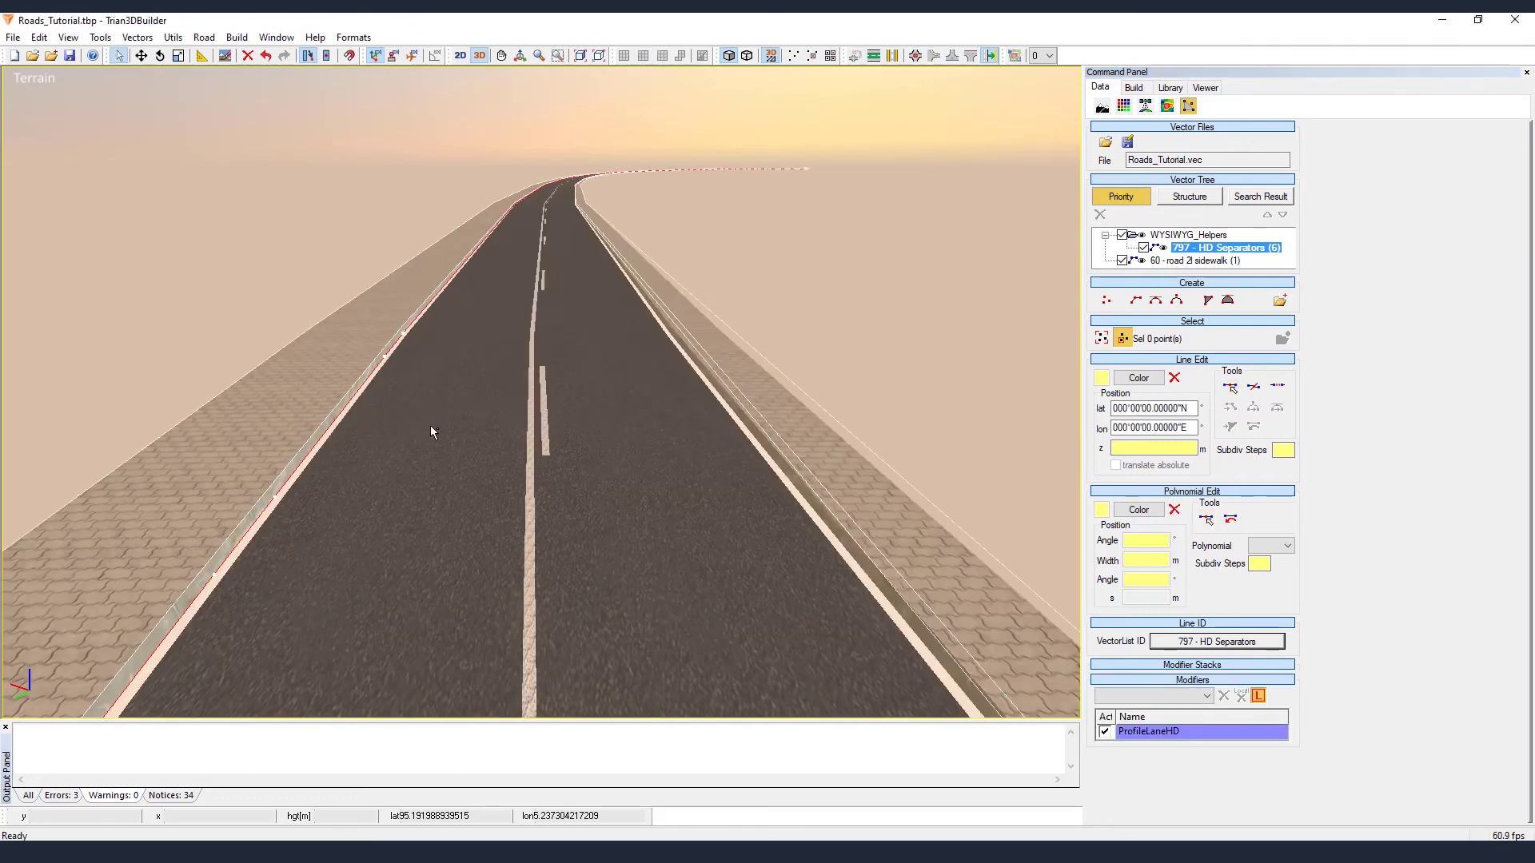
- Move two left-edge points outward into the sidewalk until the left lane is about 4.2 m wide
middle_drag(358, 421, 295, 213)
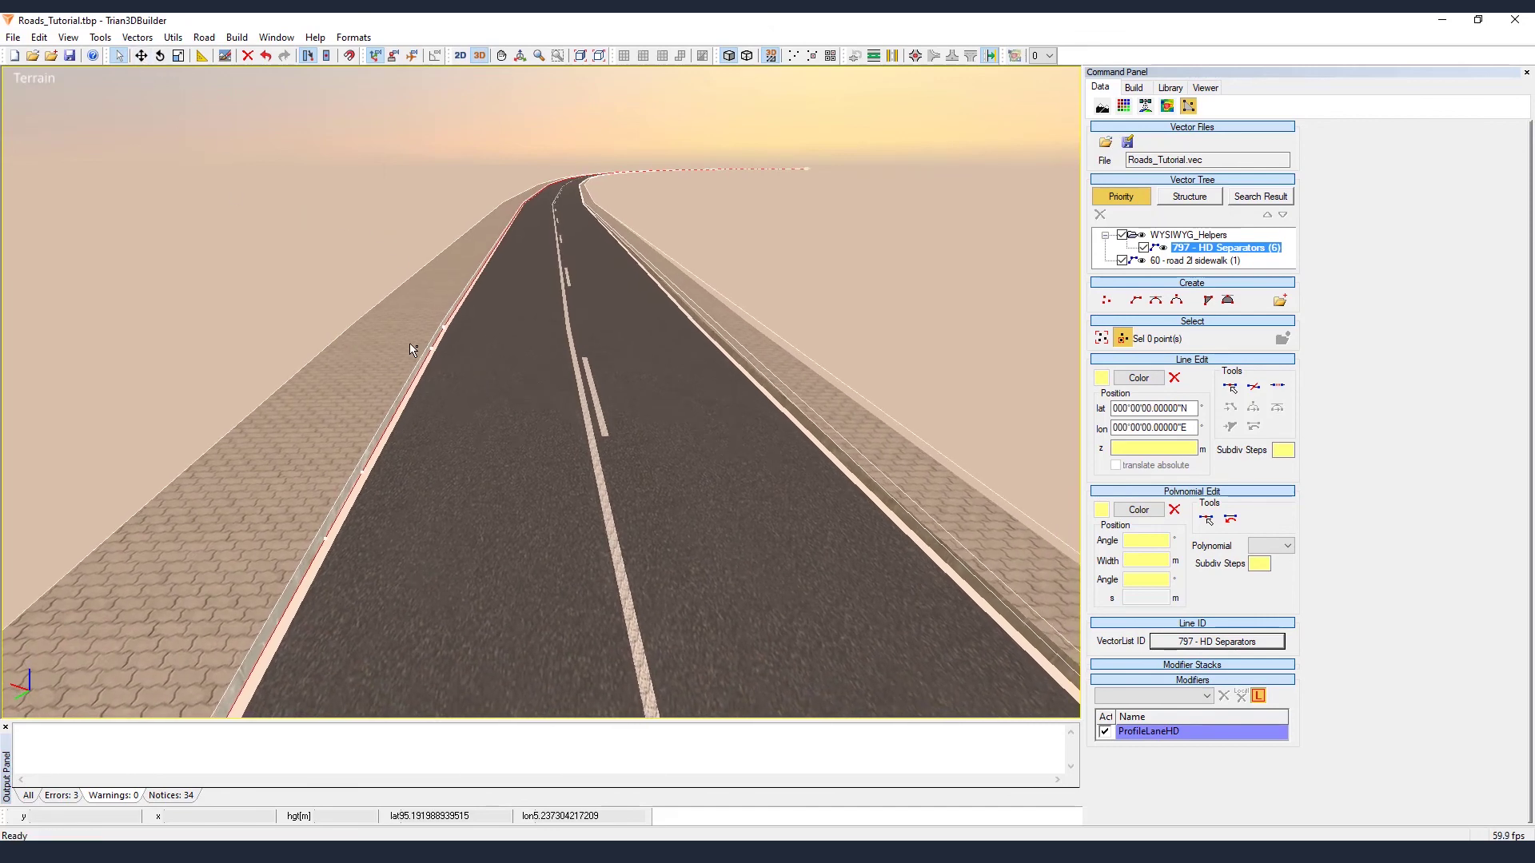
click(446, 370)
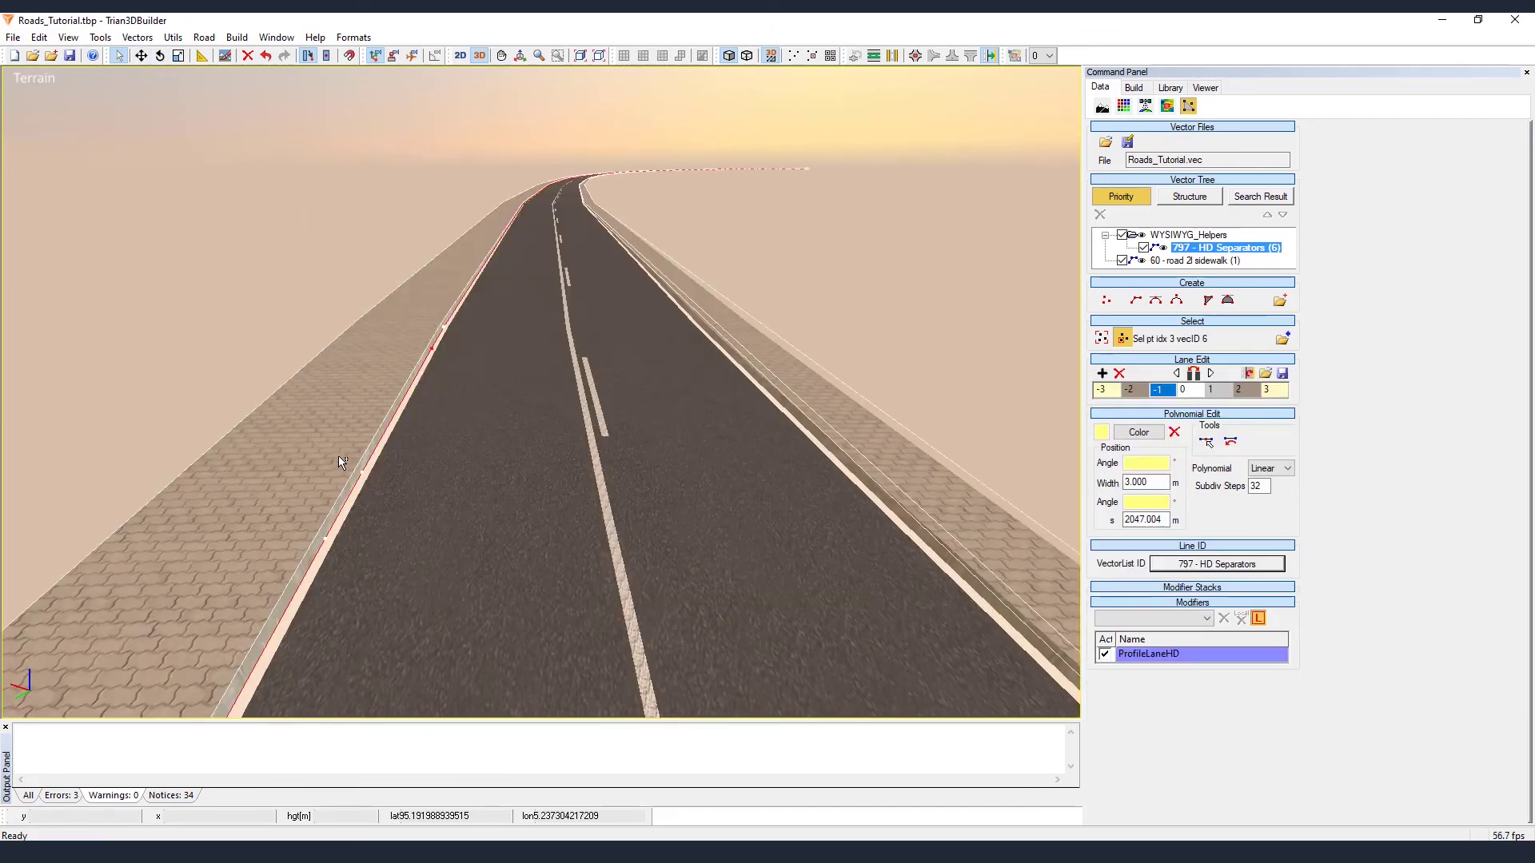
shift+click(364, 471)
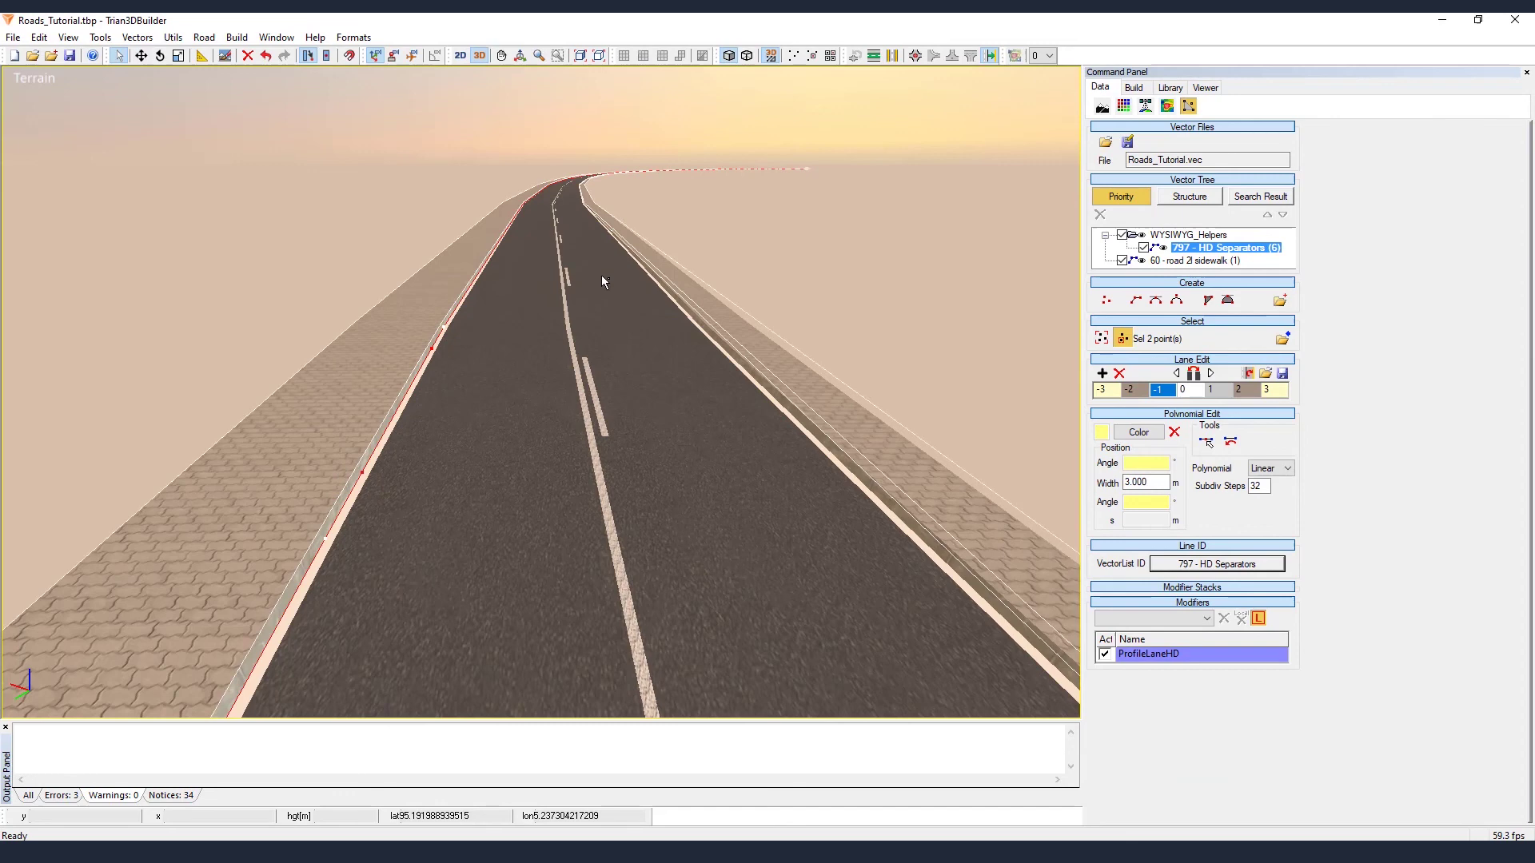
click(142, 57)
drag(431, 356, 383, 361)
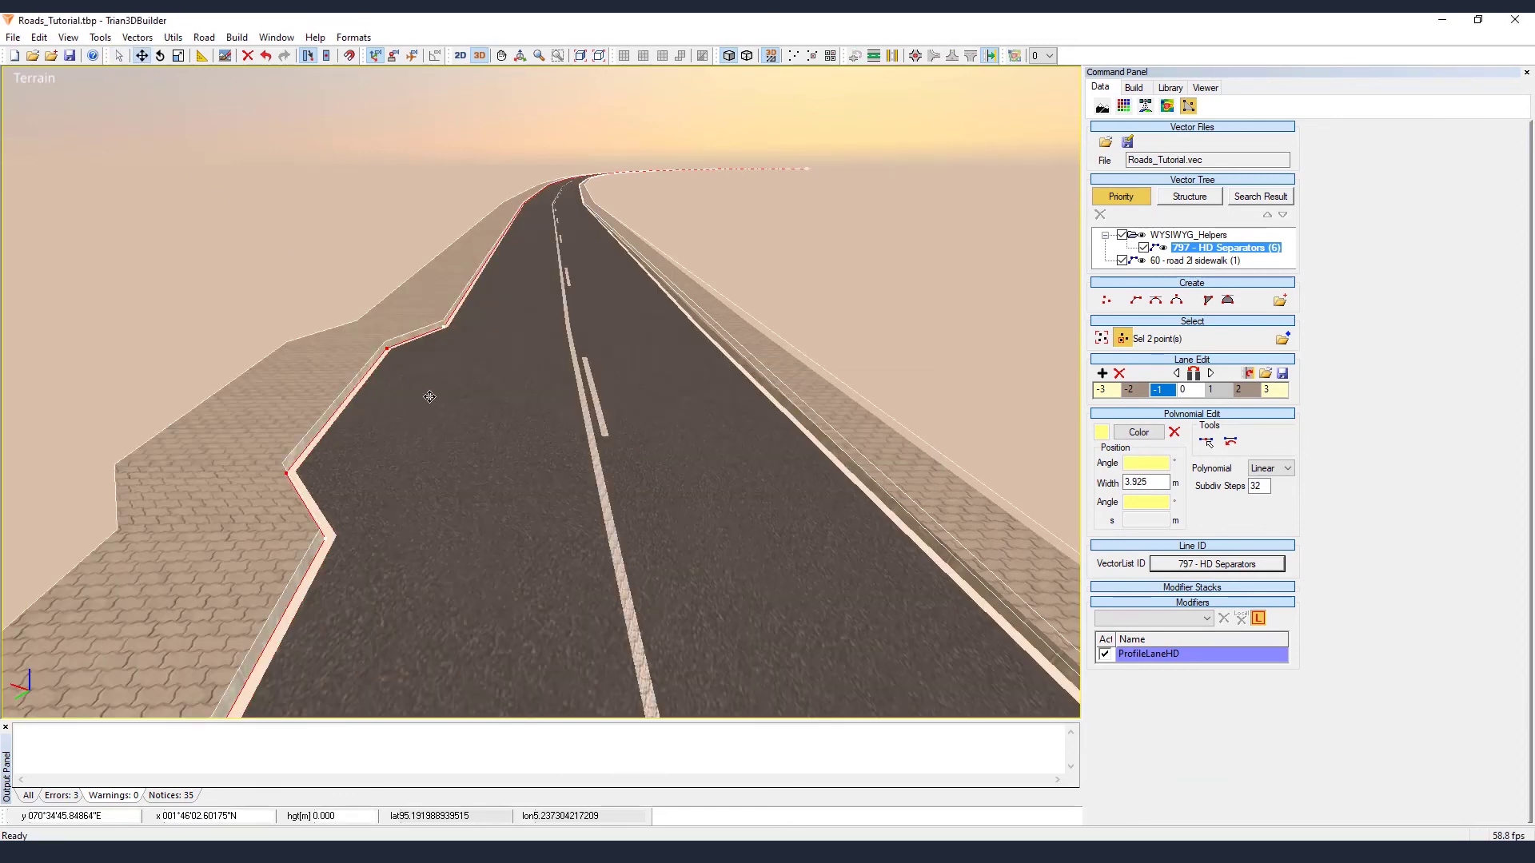
drag(379, 352, 379, 418)
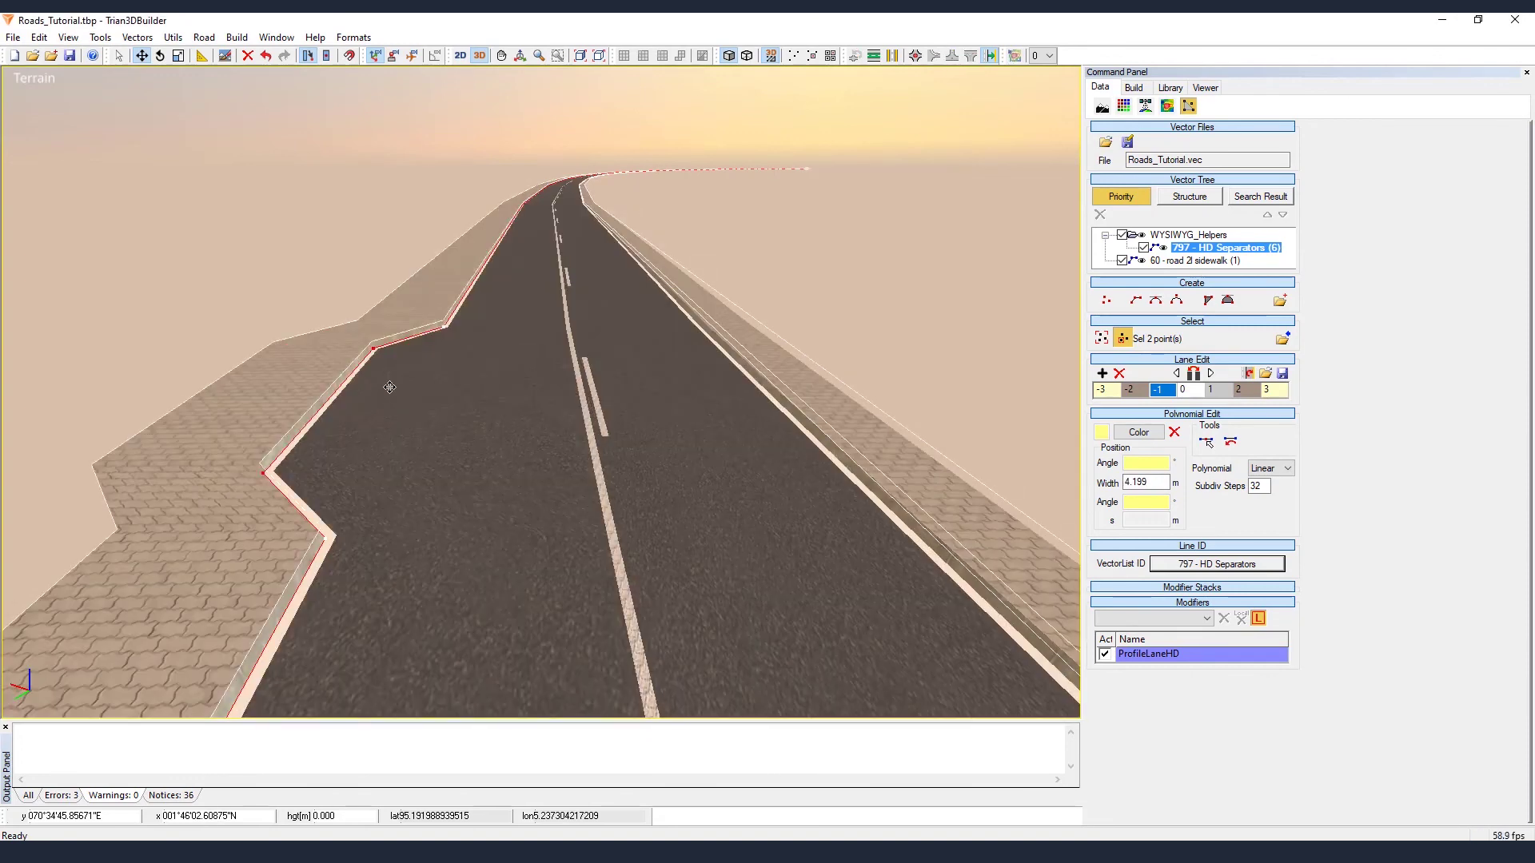
mouse_move(389, 387)
middle_down()
mouse_move(470, 427)
mouse_move(346, 401)
mouse_move(411, 418)
middle_up()
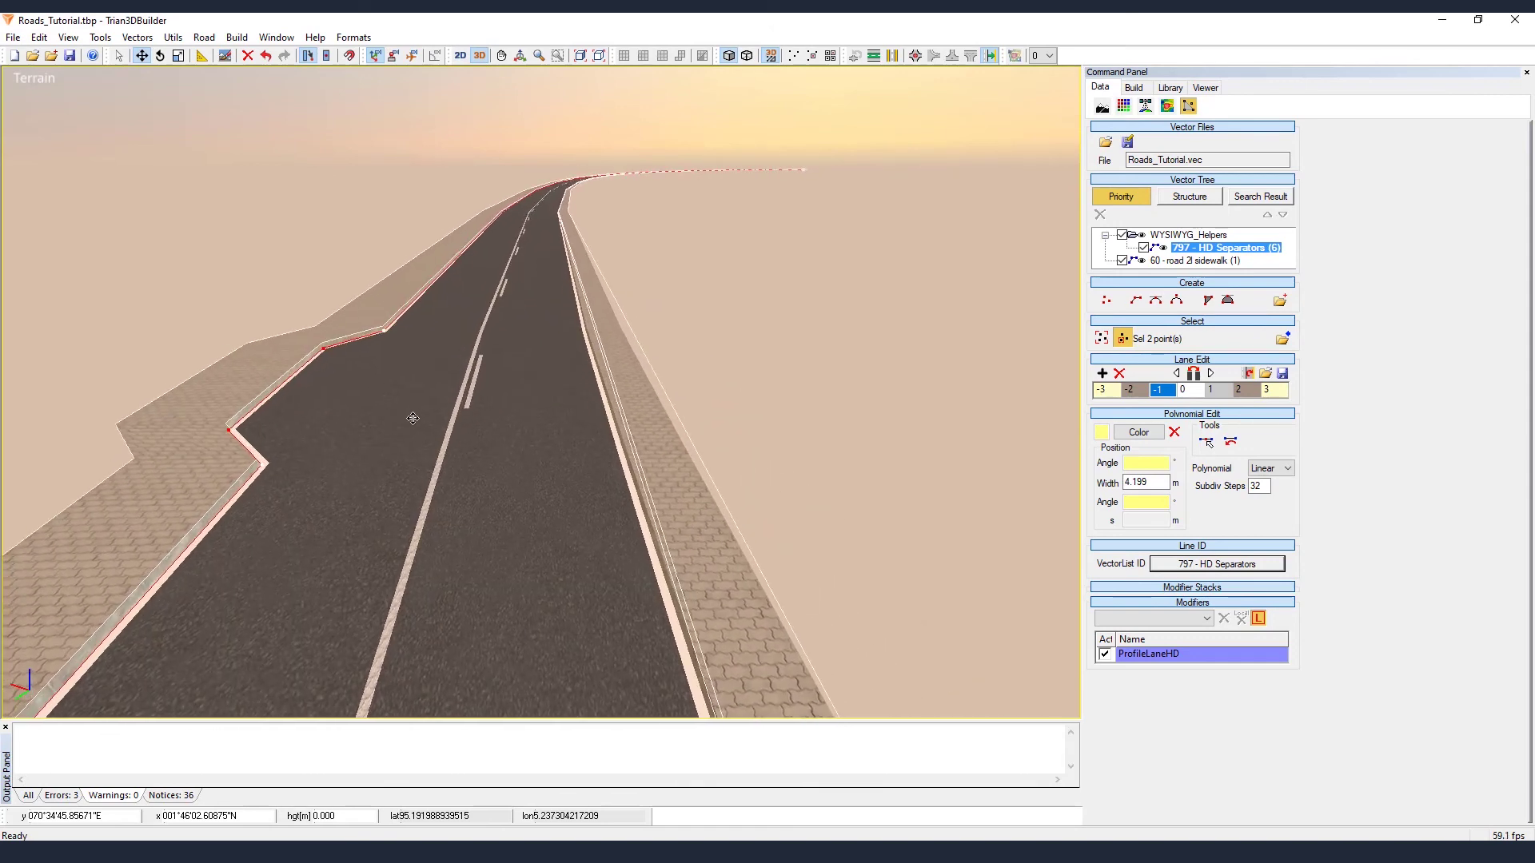